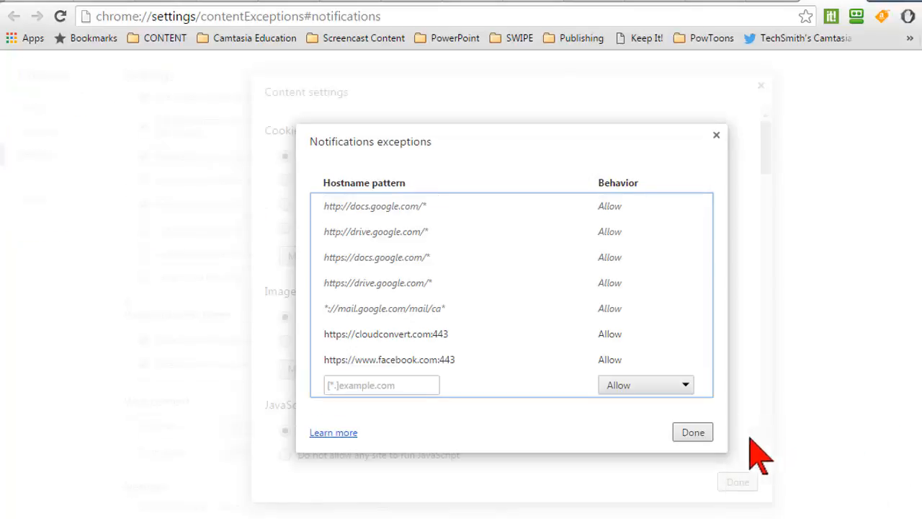
click(693, 437)
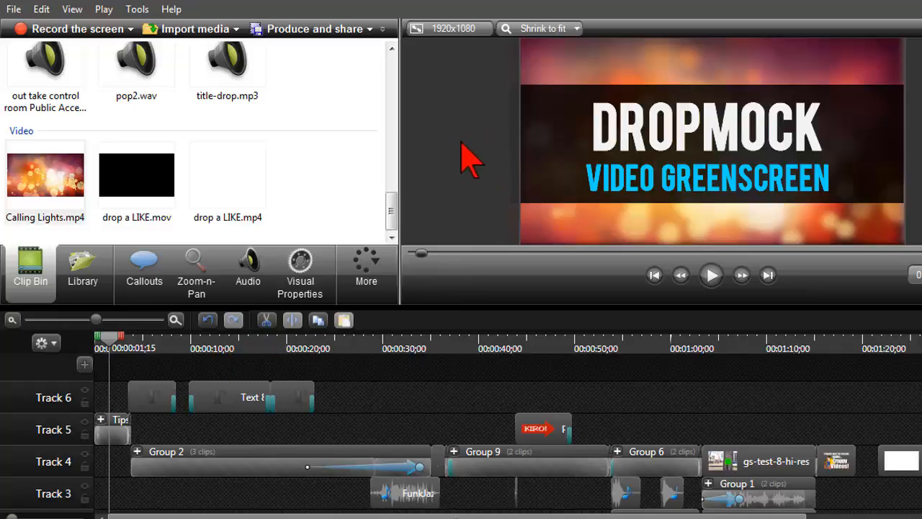
drag(493, 308, 492, 319)
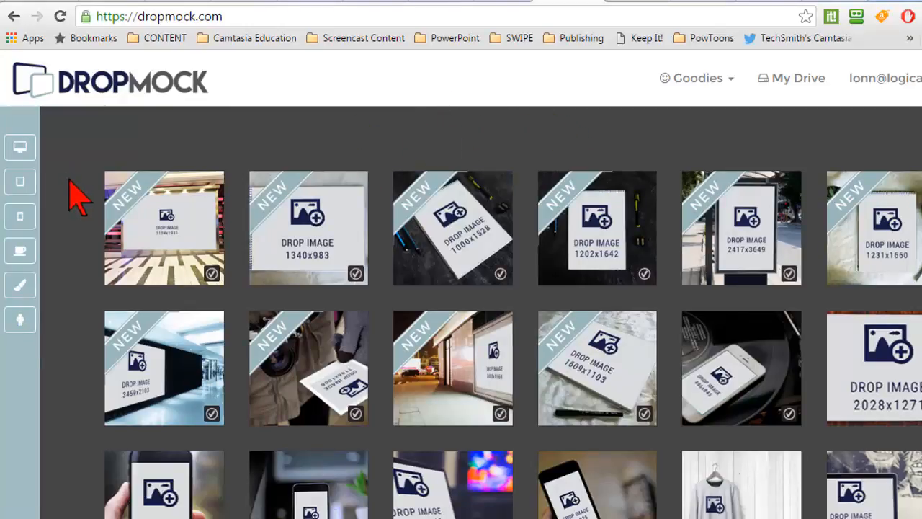
Switch to the DropMock template gallery and open the Sketch Pad Center mockup in the editor
scroll(81, 212, down, 1)
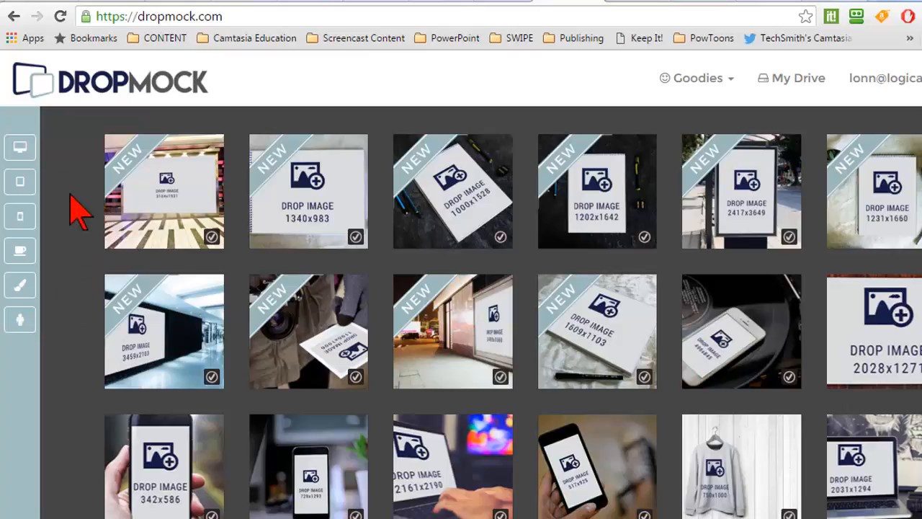
scroll(299, 243, up, 1)
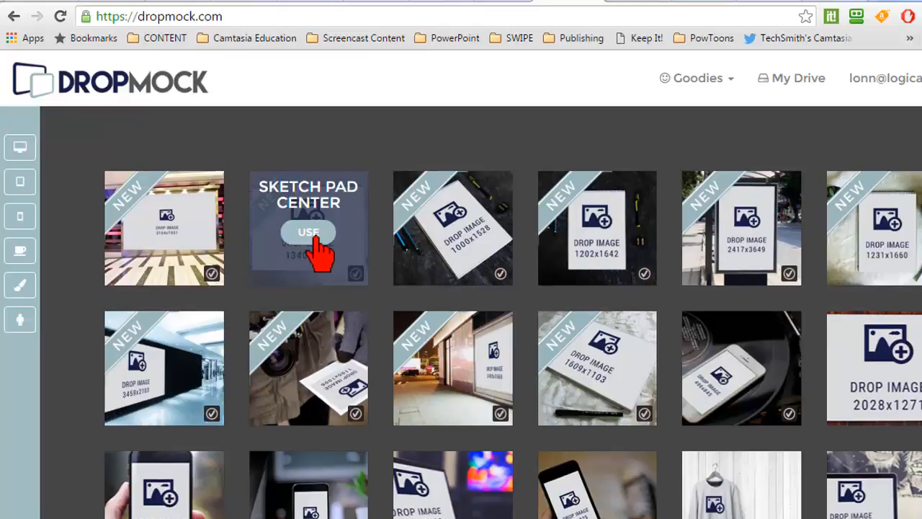
click(314, 234)
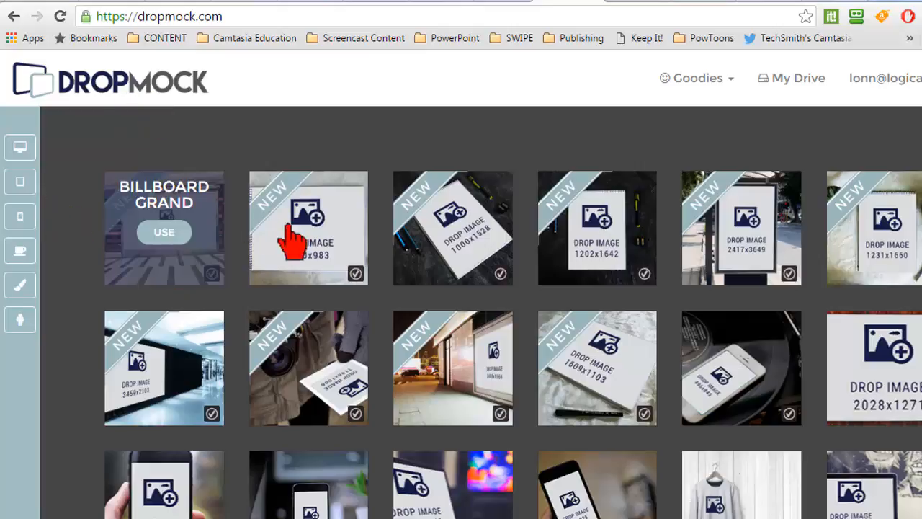
mouse_move(305, 234)
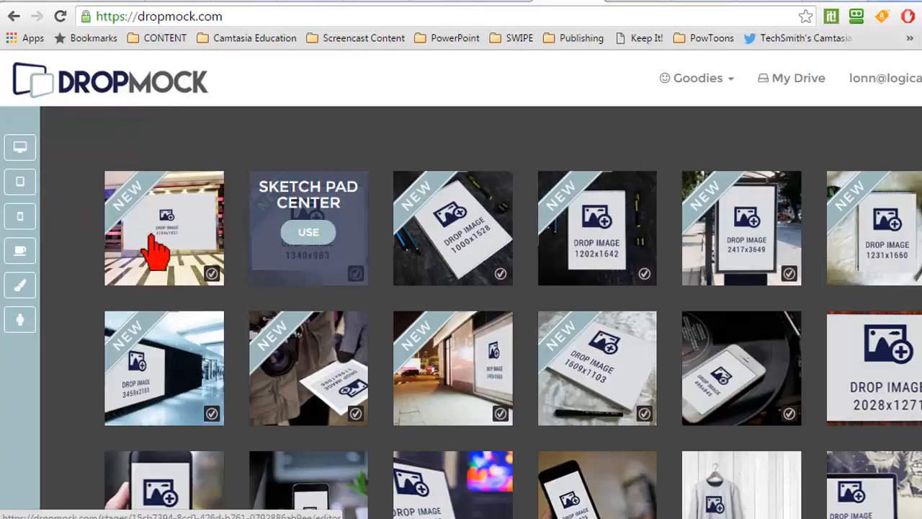
click(317, 232)
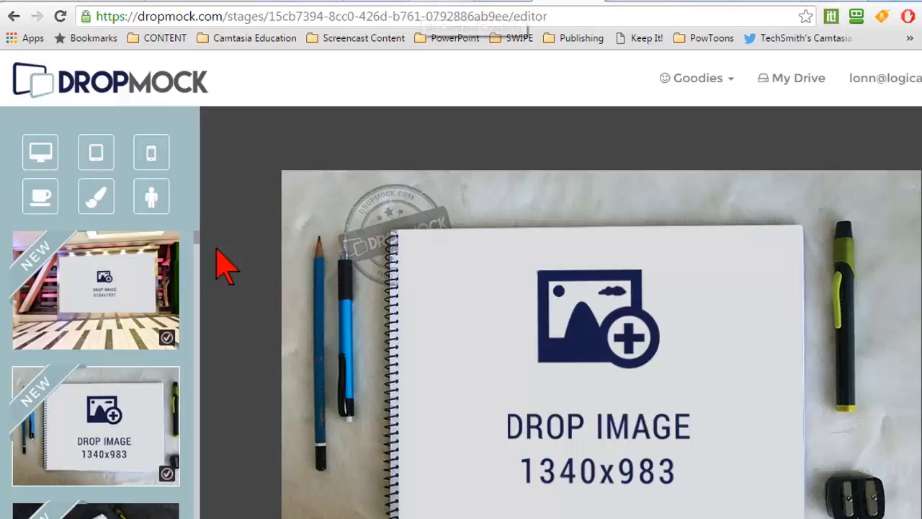
scroll(232, 278, down, 2)
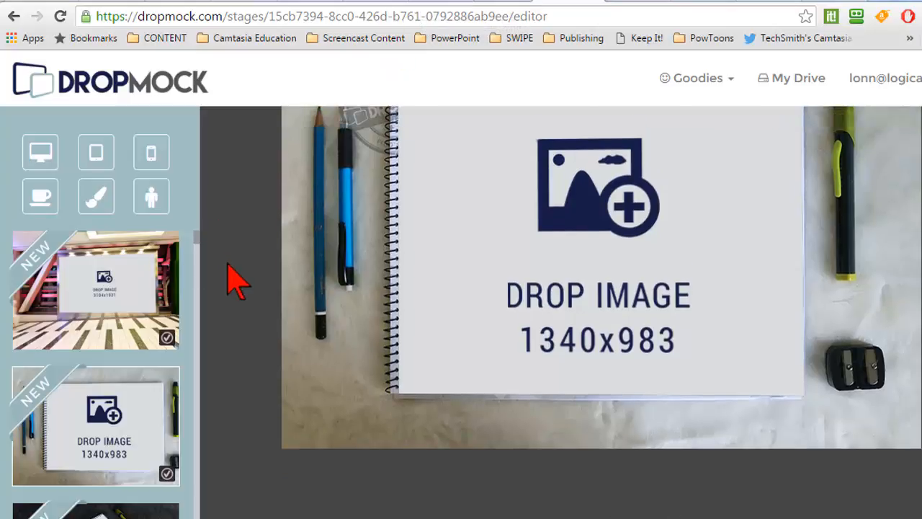
click(587, 252)
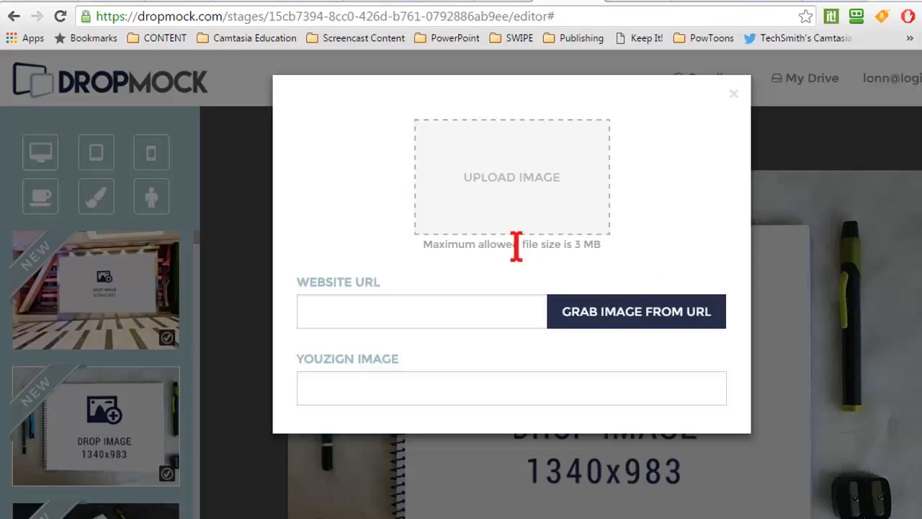
click(466, 312)
text(doraymeservices.com)
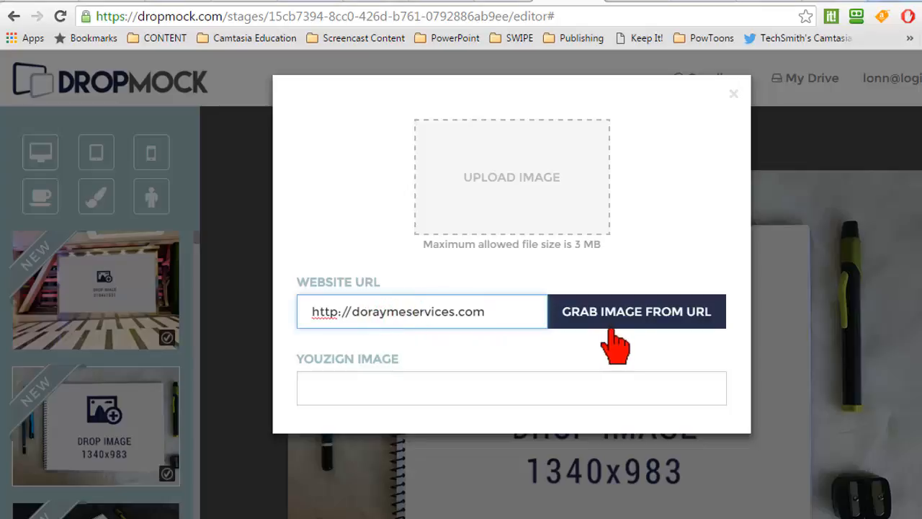
click(631, 317)
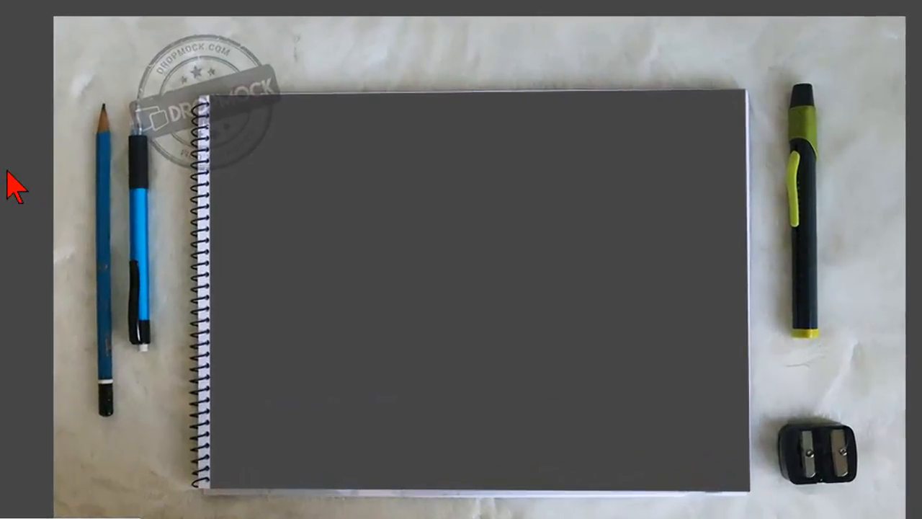
Download the finished sketch pad mockup as an 800 × 512 standard image, saving it as PNG file donna in the QA-04-19-2016 folder
scroll(512, 227, down, 1)
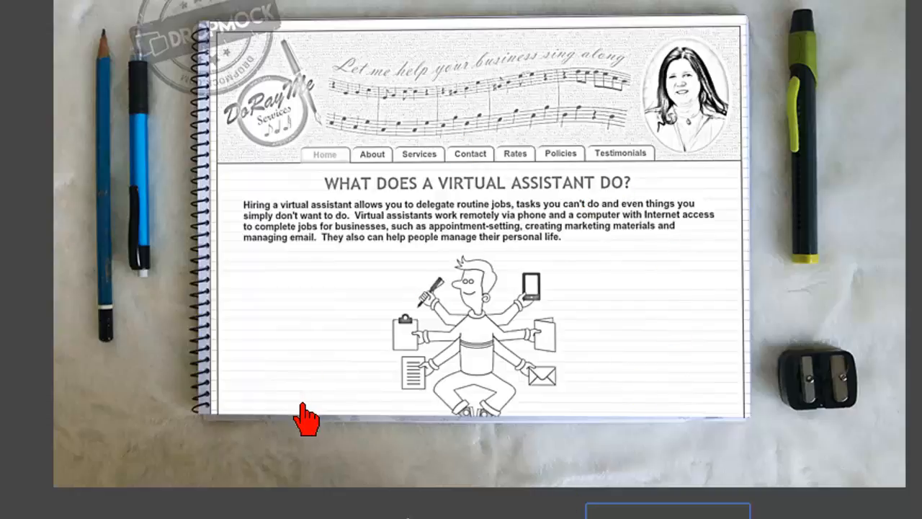
click(658, 514)
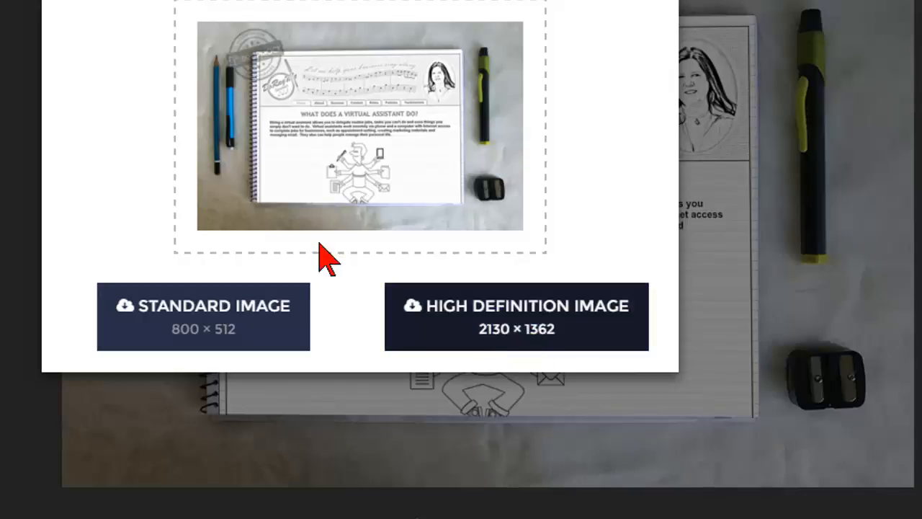
click(226, 325)
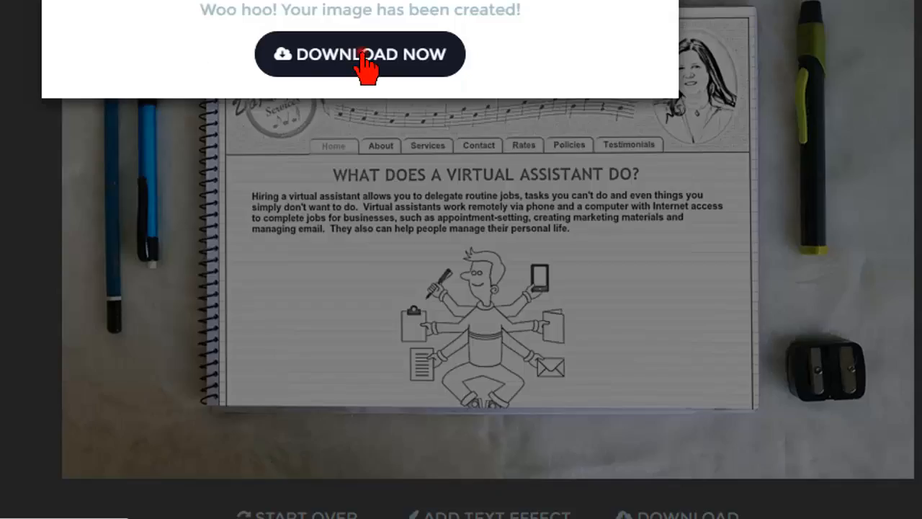
click(360, 54)
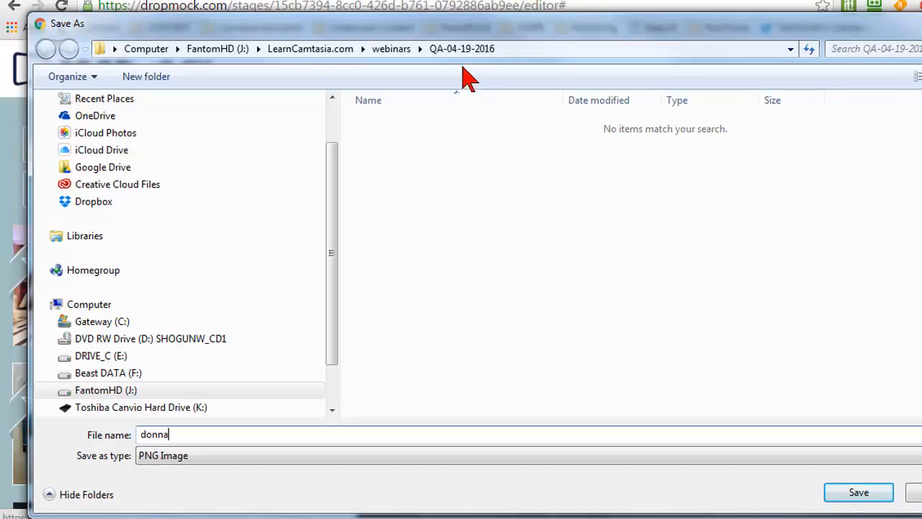
click(855, 488)
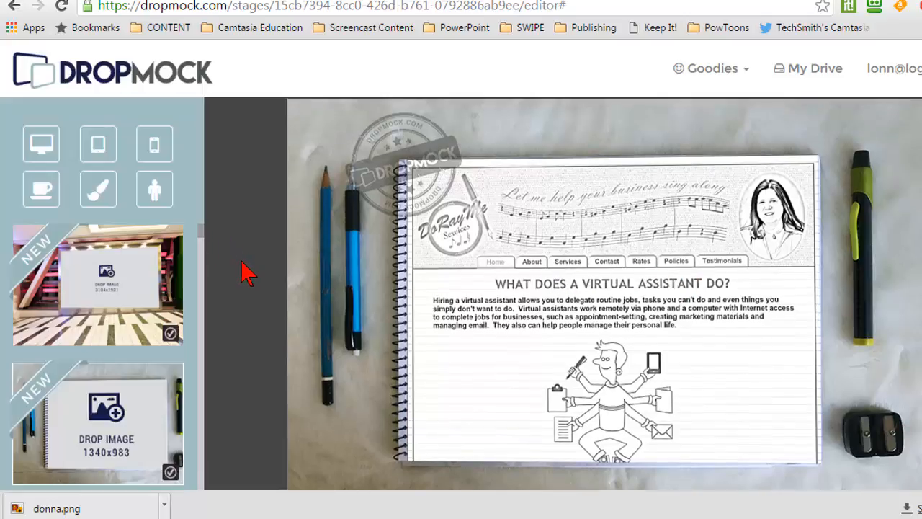
Filter the mockups to computers and open the 1962x1242 laptop scene with the orange lamp and brick wall
click(54, 147)
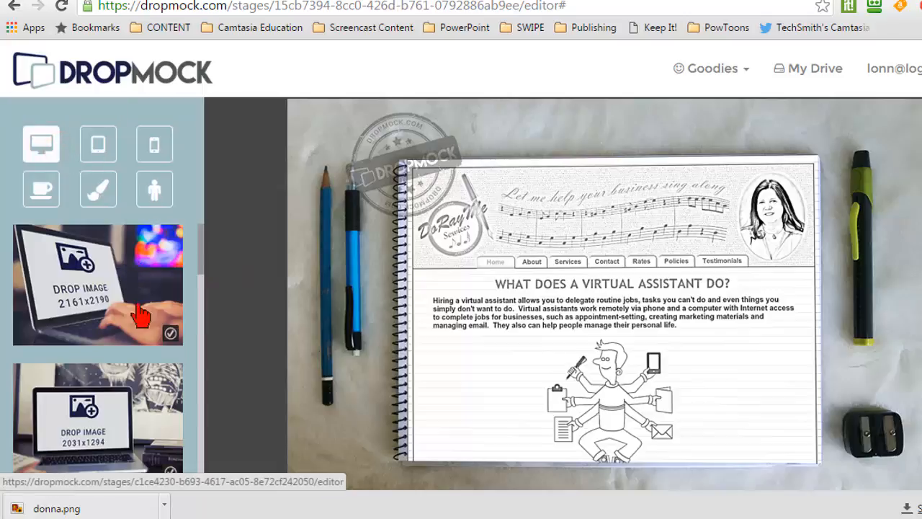
scroll(140, 364, down, 5)
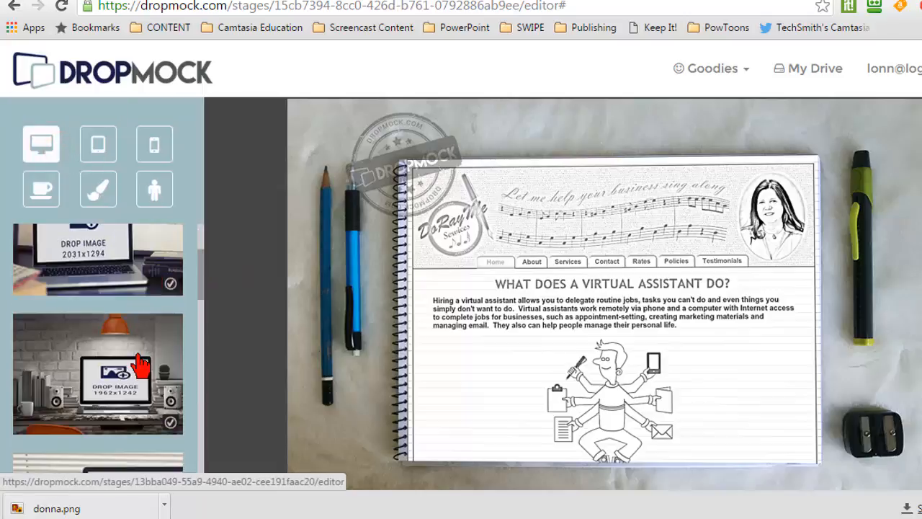
click(122, 333)
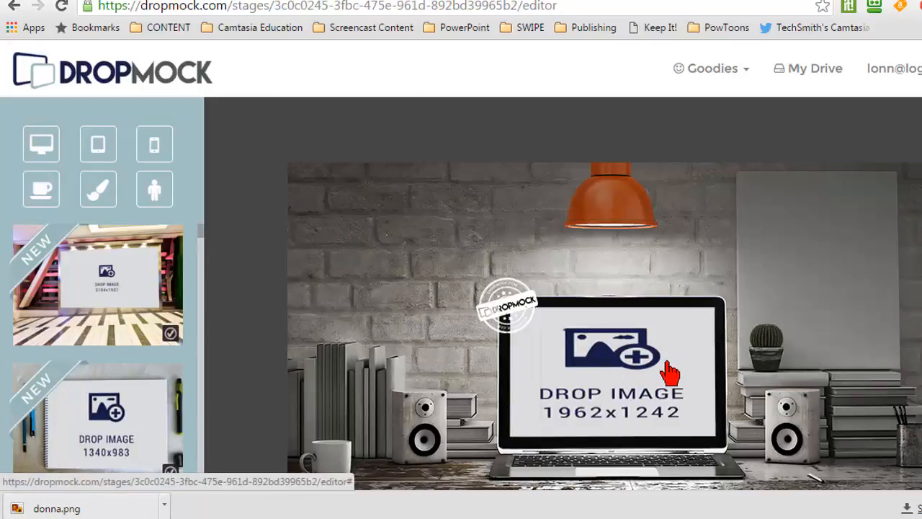
scroll(670, 373, down, 1)
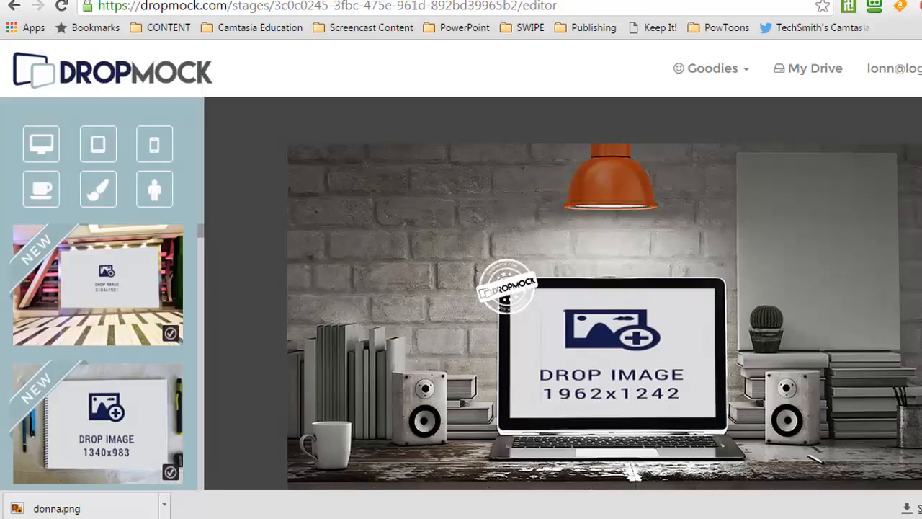
scroll(605, 307, down, 1)
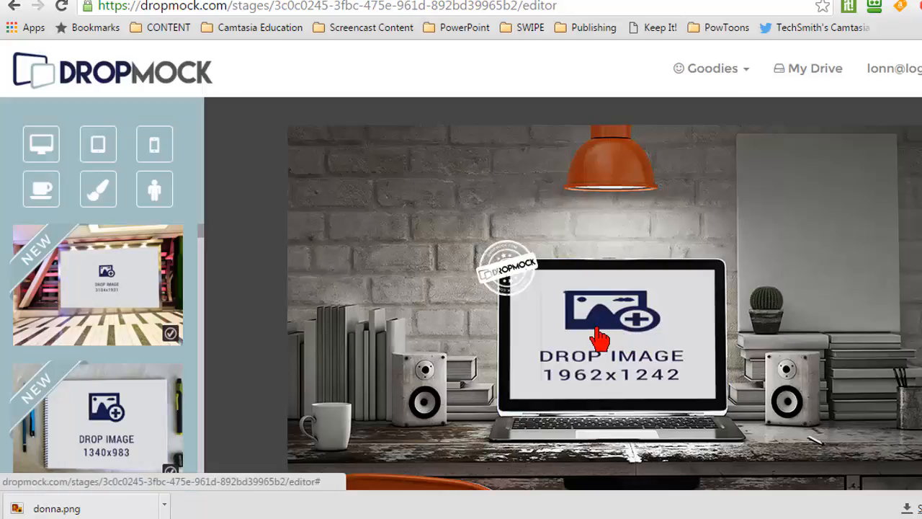
Switch to the PowerPoint presentation "big" and insert a new slide after the Video Content Tools slide, using the Blank layout
mouse_move(376, 518)
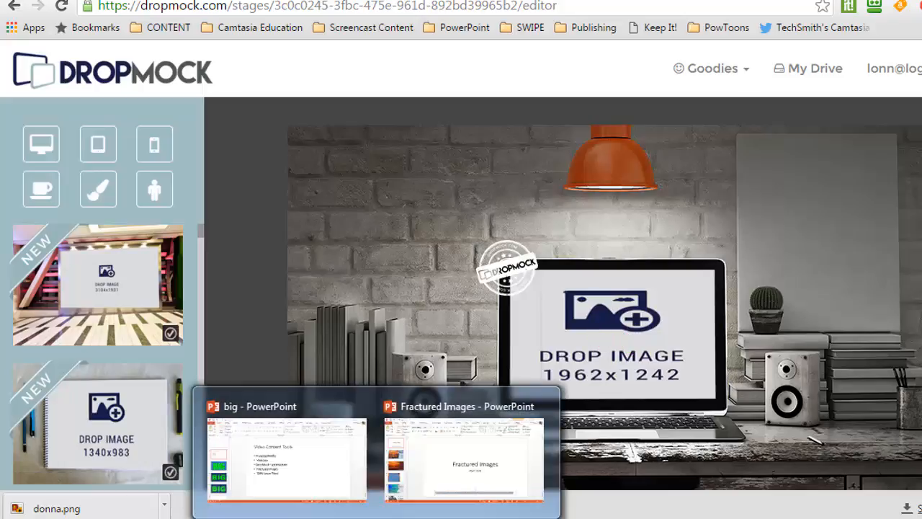
click(355, 469)
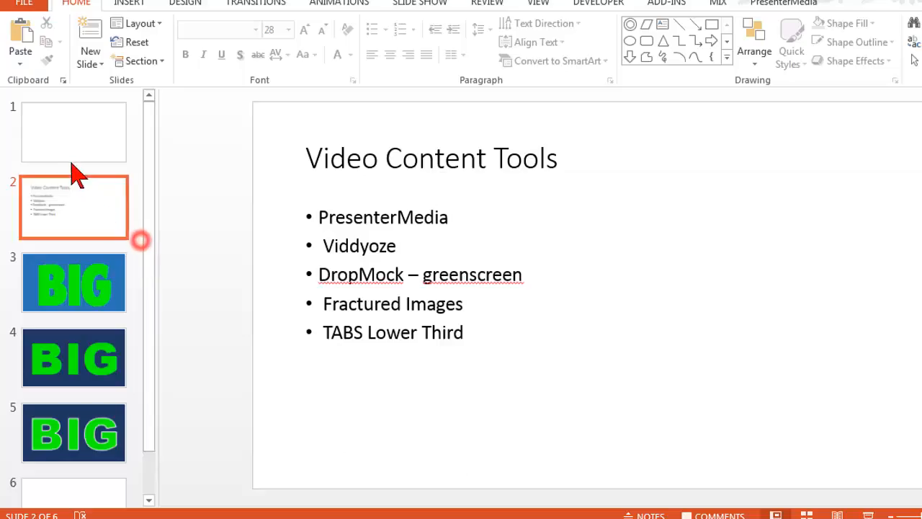
click(100, 245)
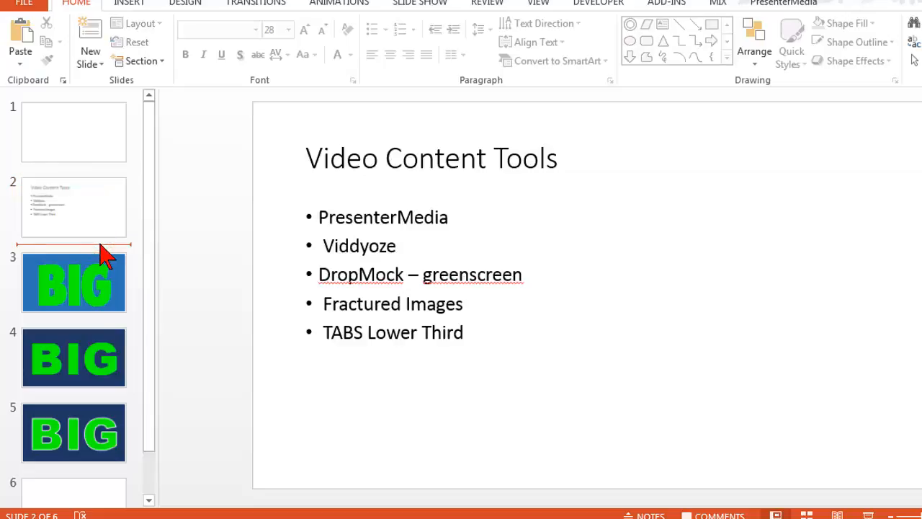
right_click(102, 251)
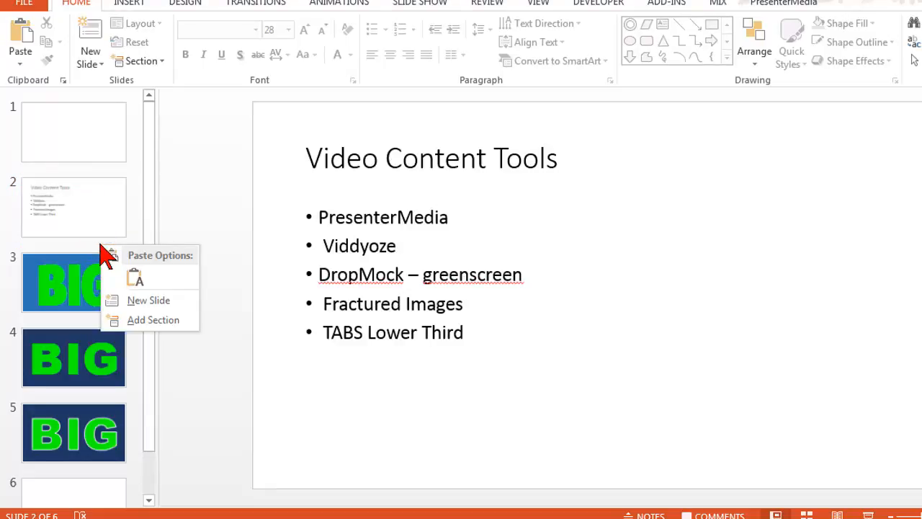
click(179, 301)
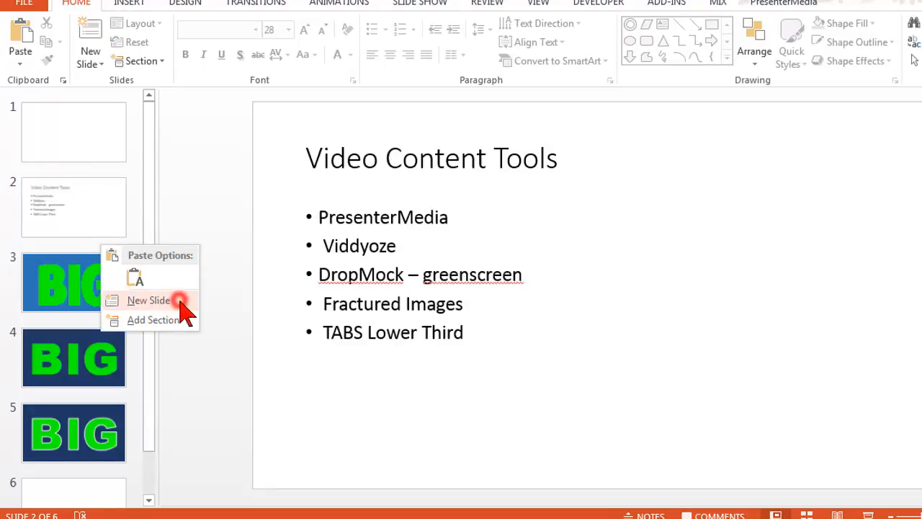
right_click(121, 274)
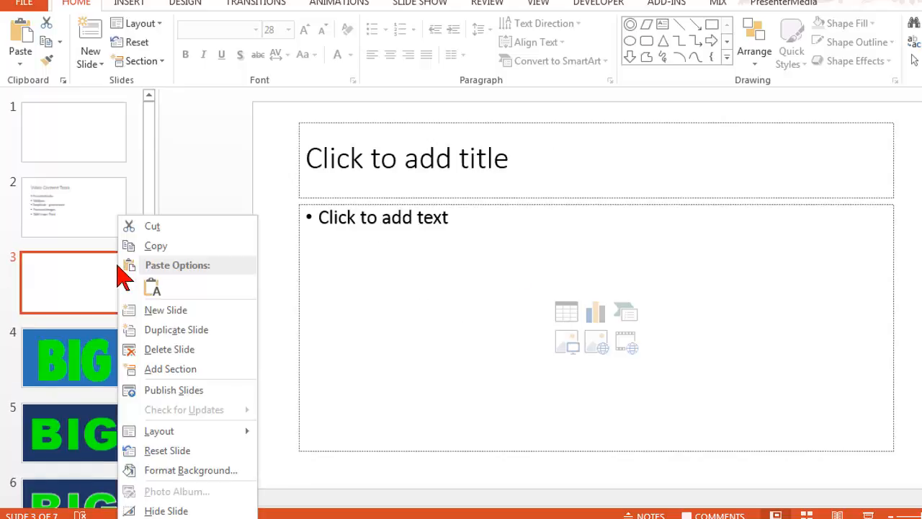
mouse_move(200, 432)
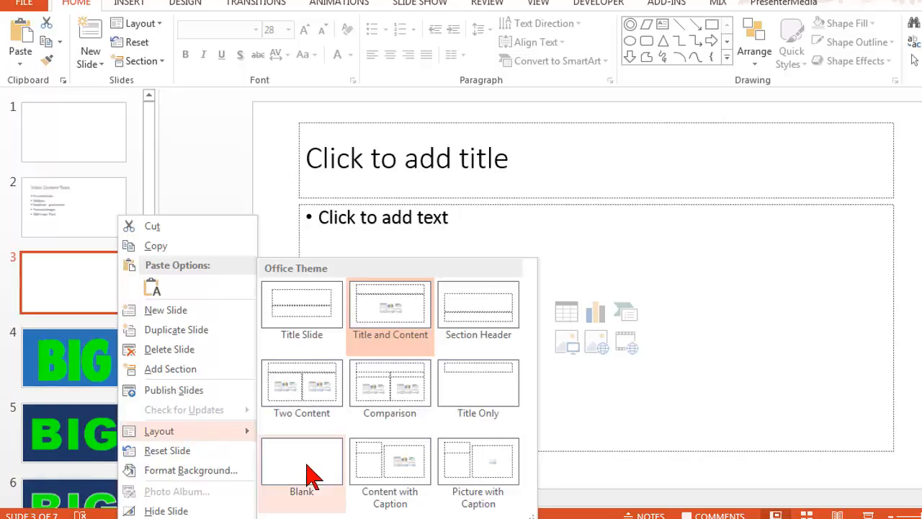
click(311, 473)
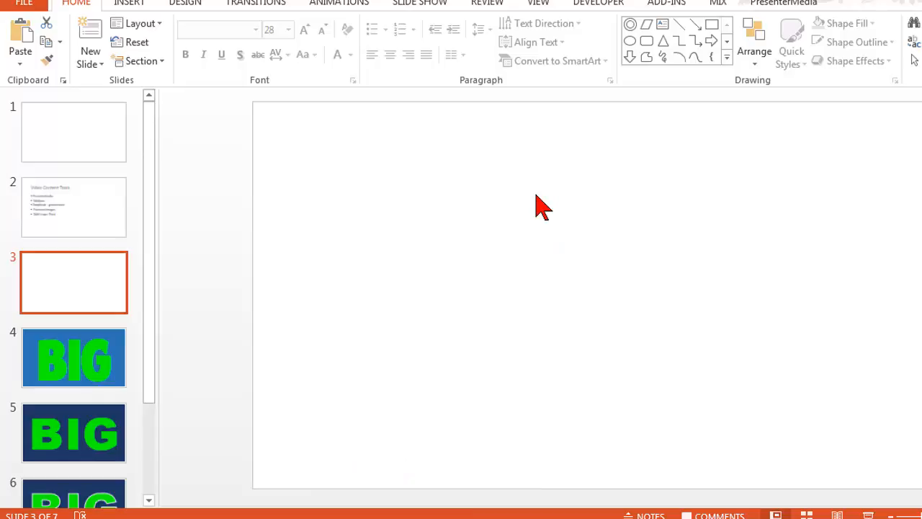
Set the blank slide's background to a solid bright green fill chosen from the standard colors
right_click(541, 207)
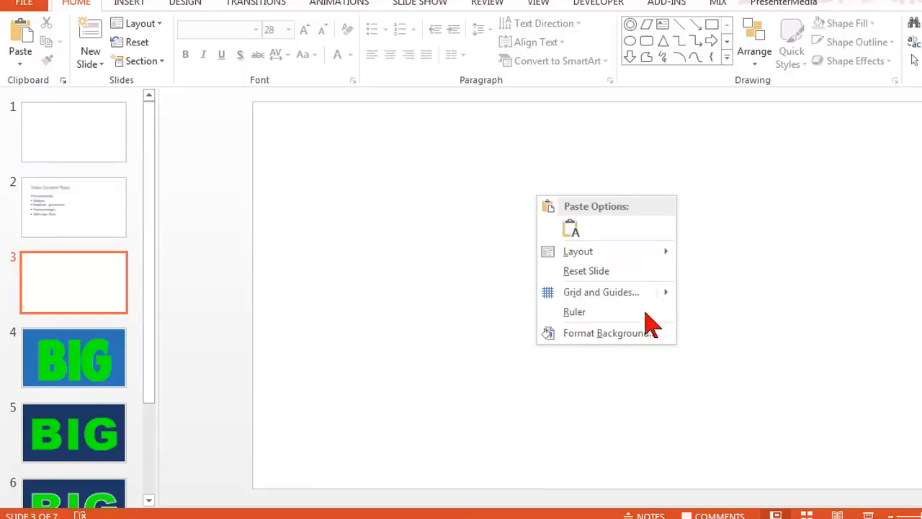
click(663, 334)
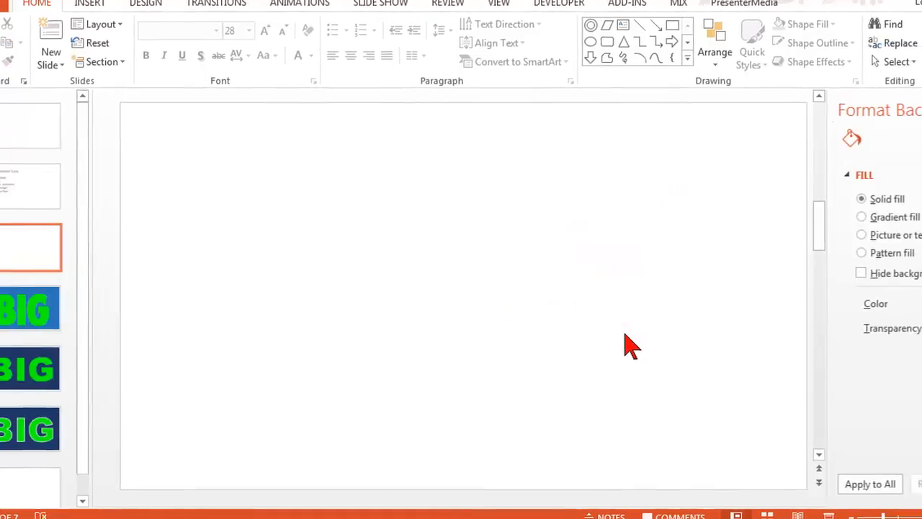
click(887, 305)
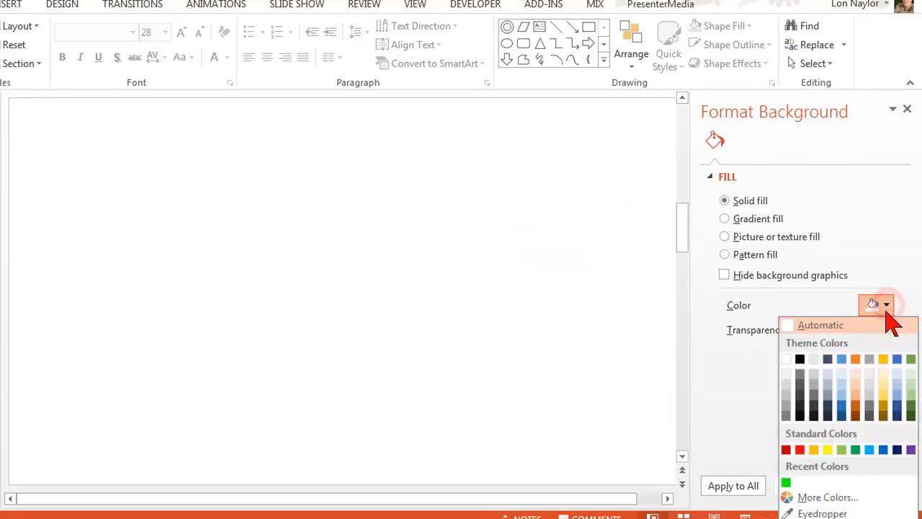
click(825, 497)
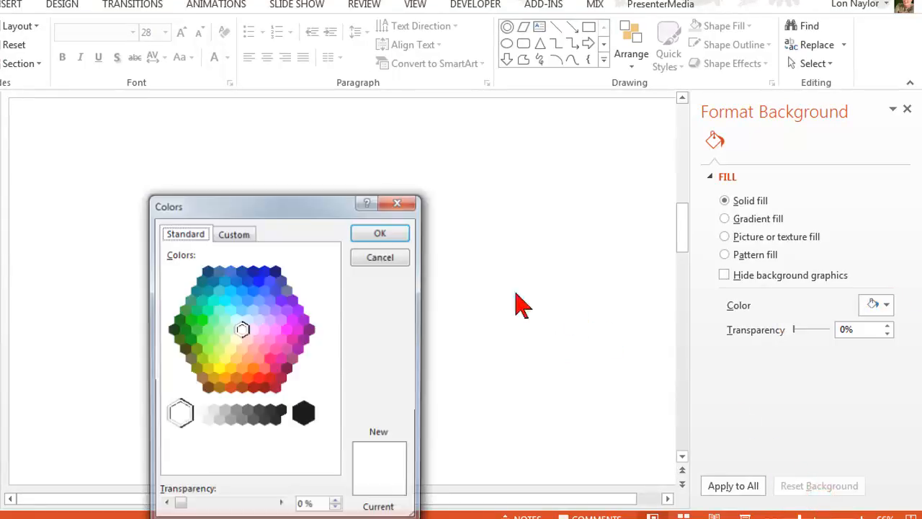
click(201, 320)
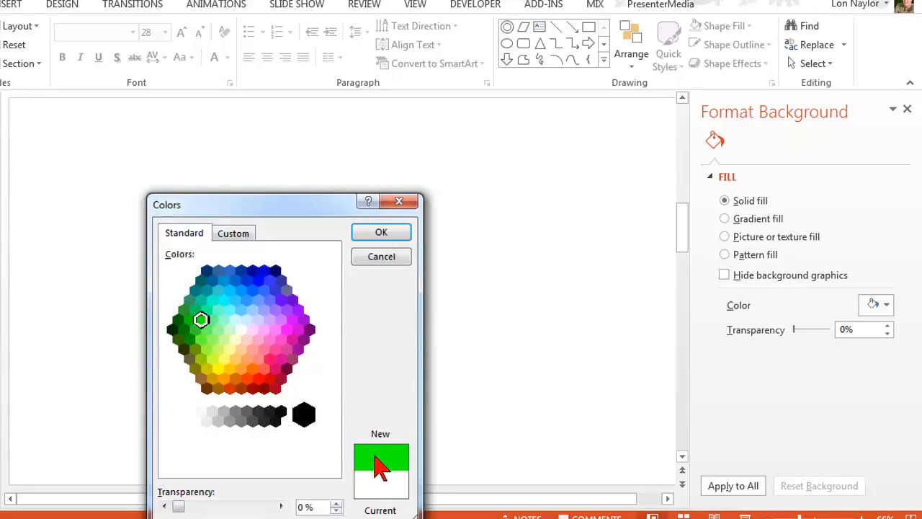
click(393, 233)
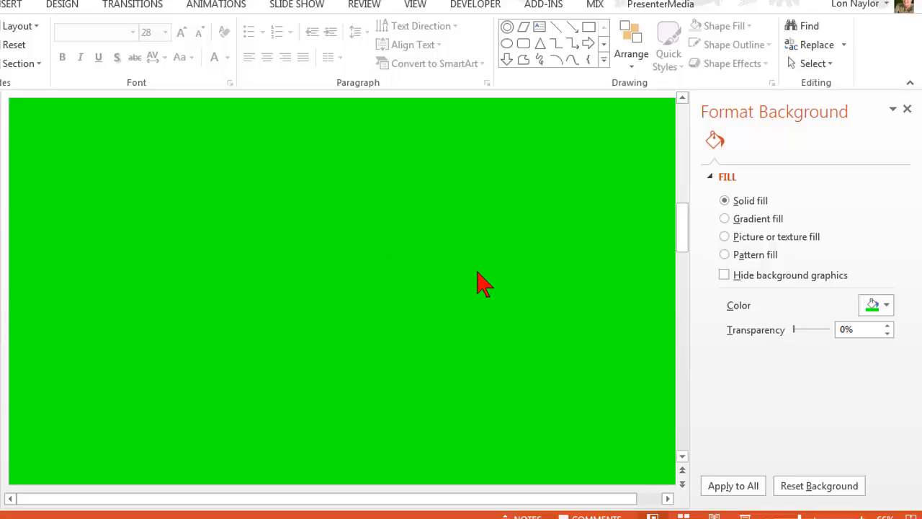
Export only the green slide as a PNG image named greenscreen in the Greenscreen Assets folder
click(906, 110)
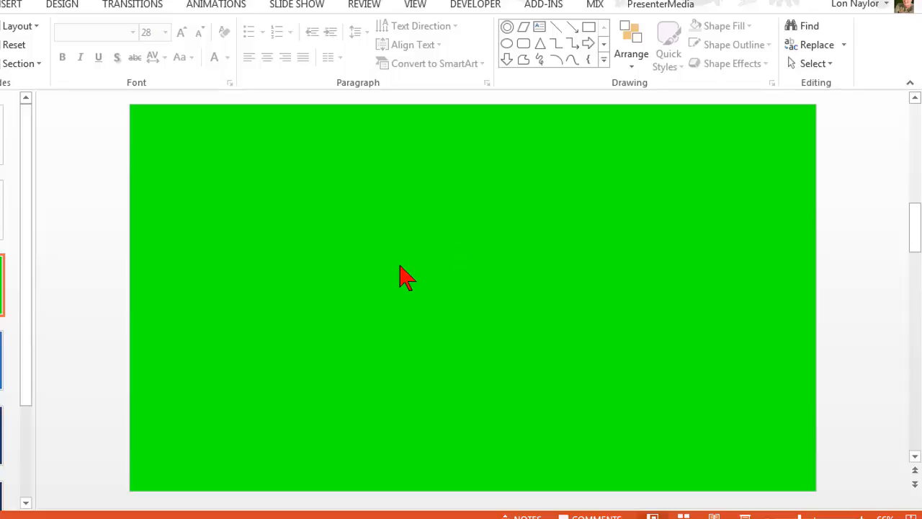
click(28, 9)
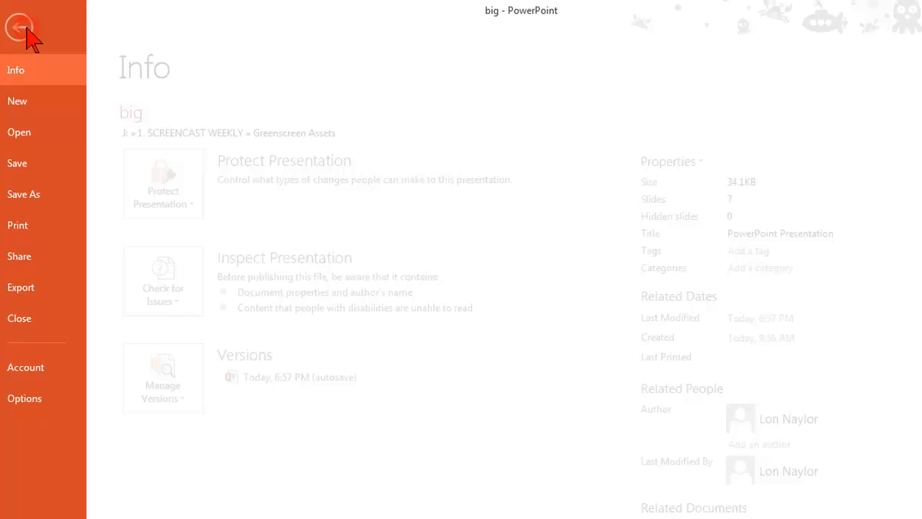
click(83, 200)
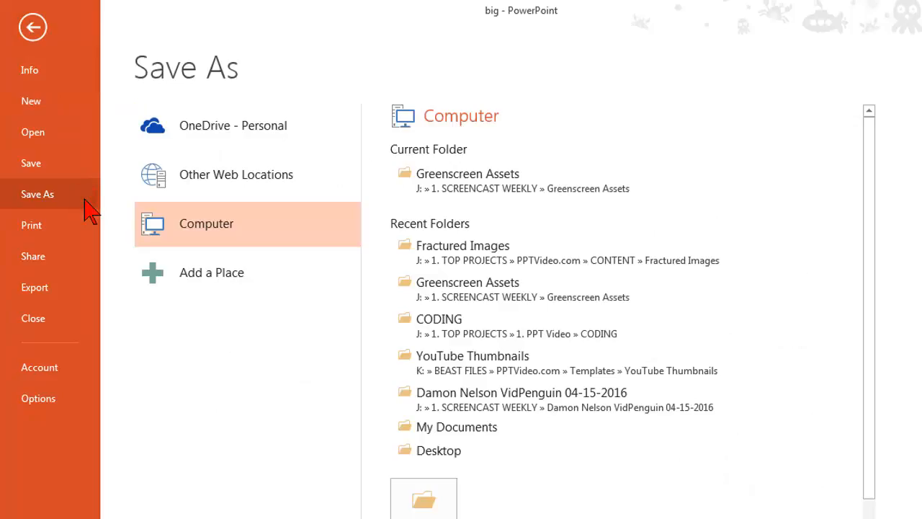
click(424, 499)
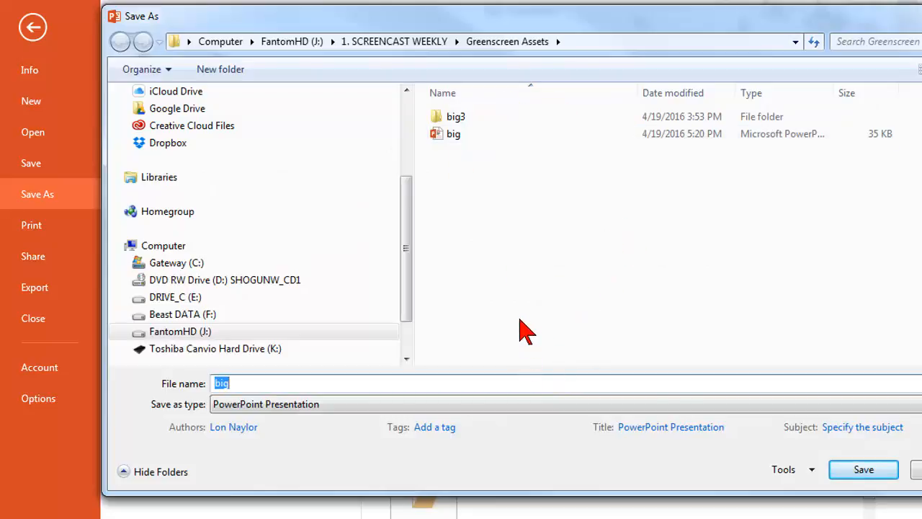
text(greenscreen)
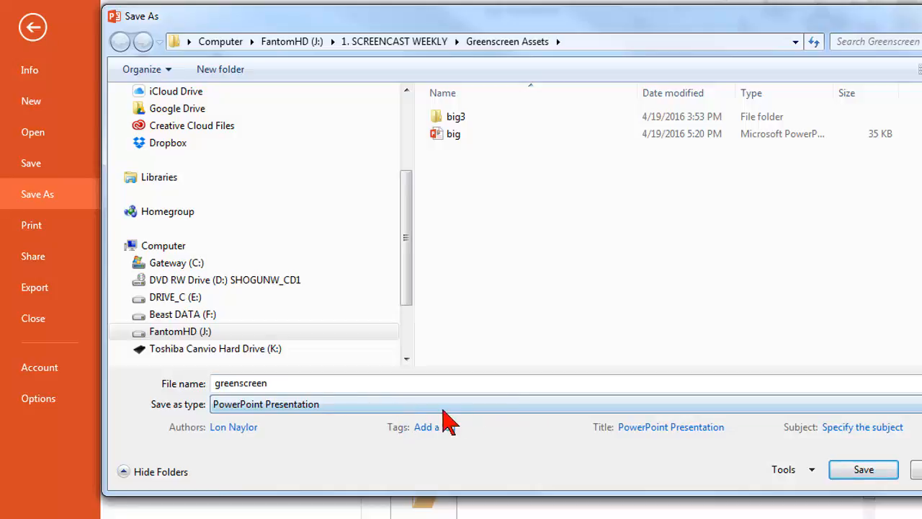
click(523, 405)
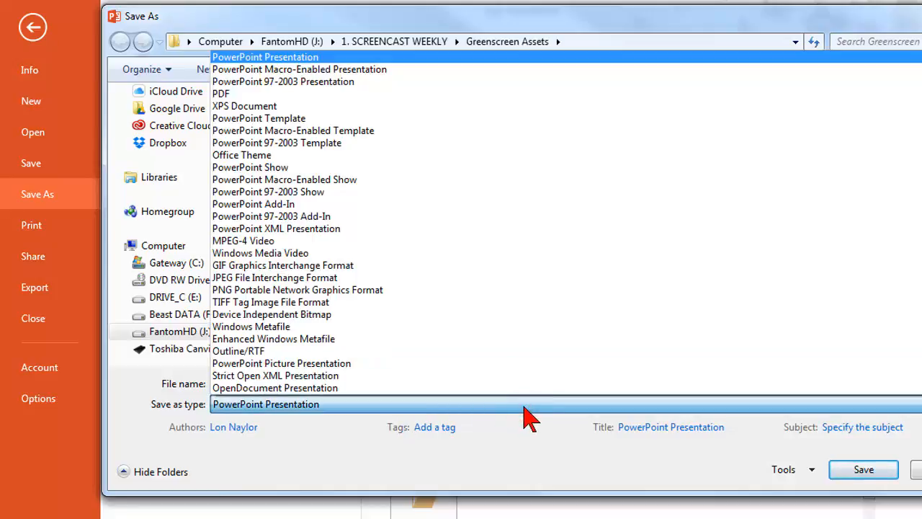
click(371, 290)
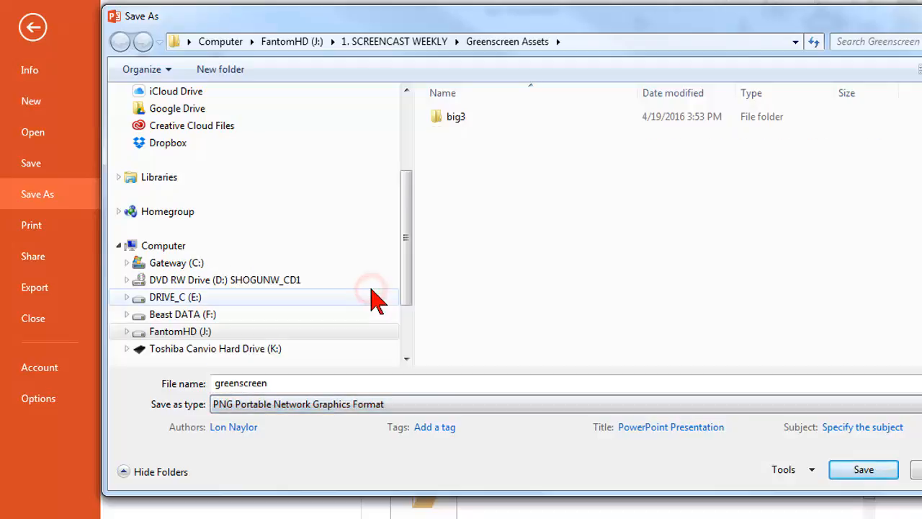
click(852, 469)
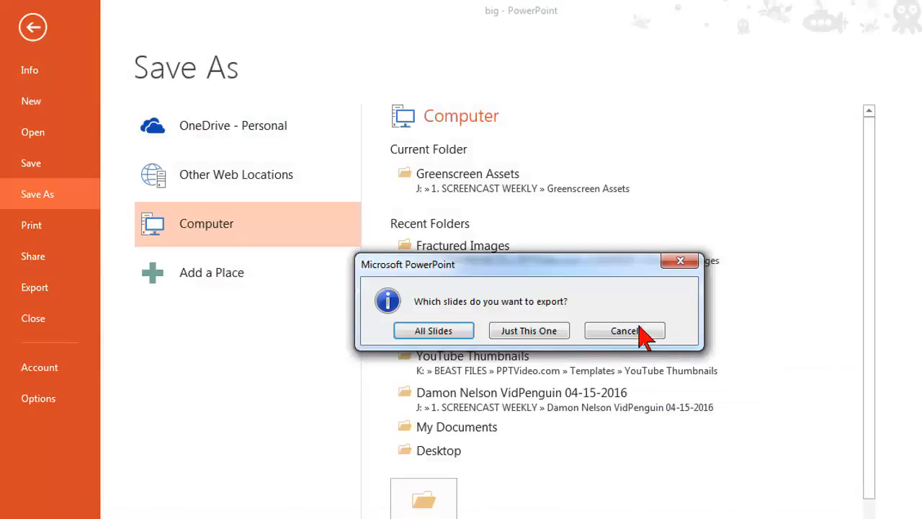
click(556, 331)
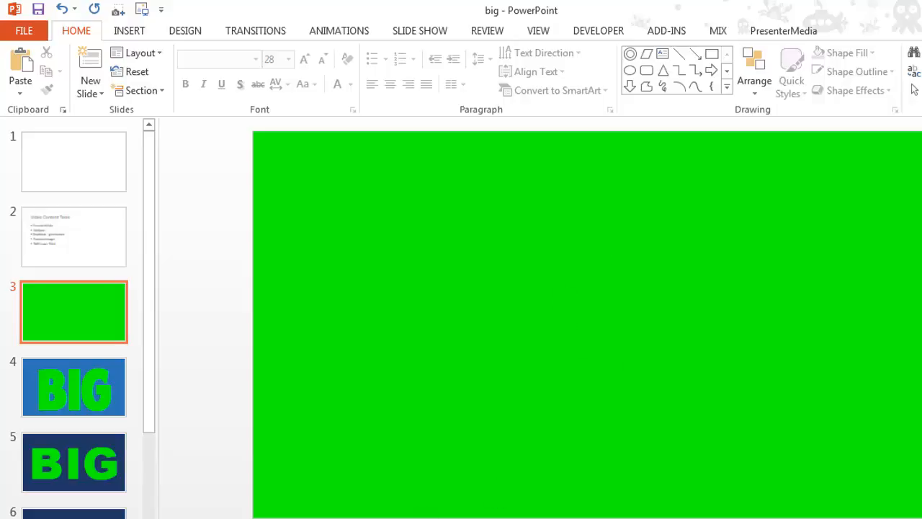
Switch to the DropMock laptop scene and fill its screen with the greenscreen background image from the PROMO folder, keeping the default crop
key(alt+Tab)
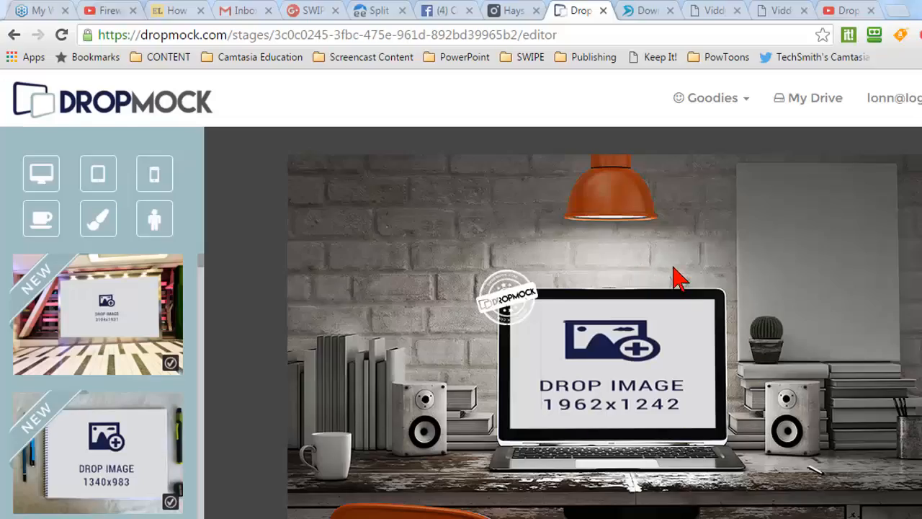
scroll(677, 278, down, 1)
click(627, 325)
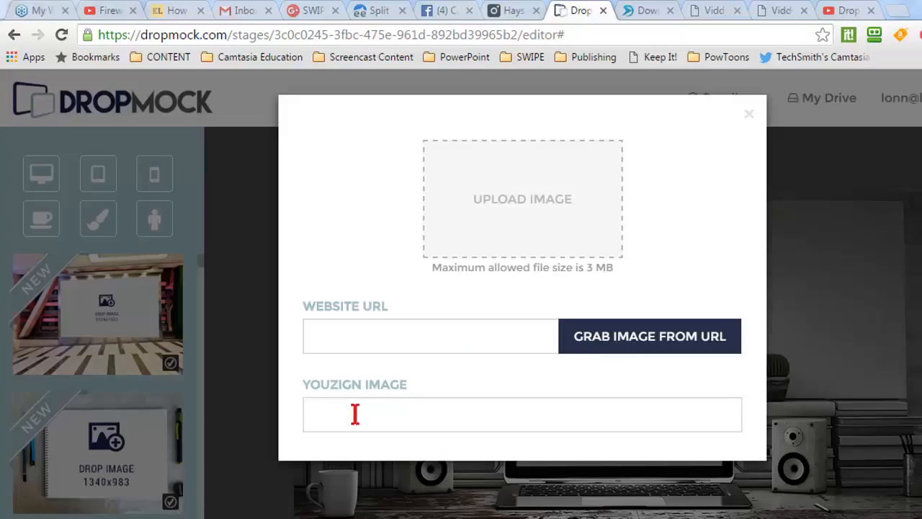
click(531, 219)
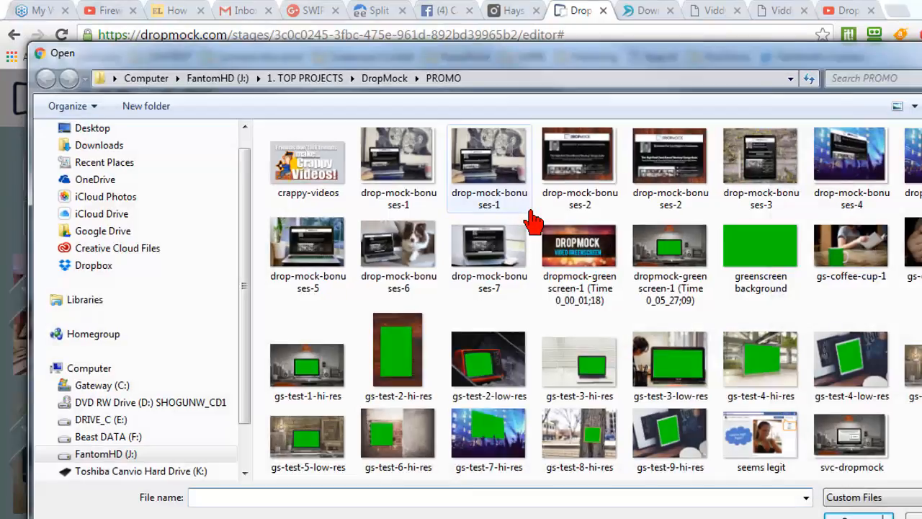
click(769, 245)
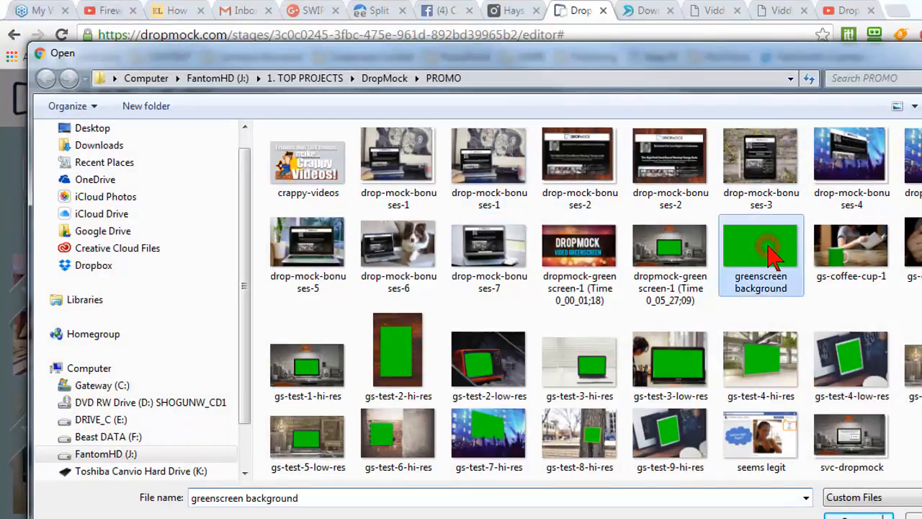
click(859, 515)
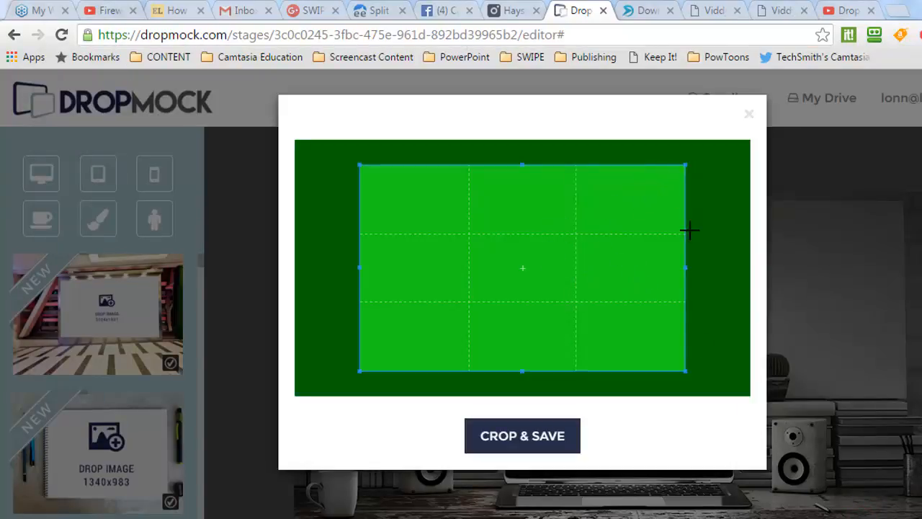
click(511, 441)
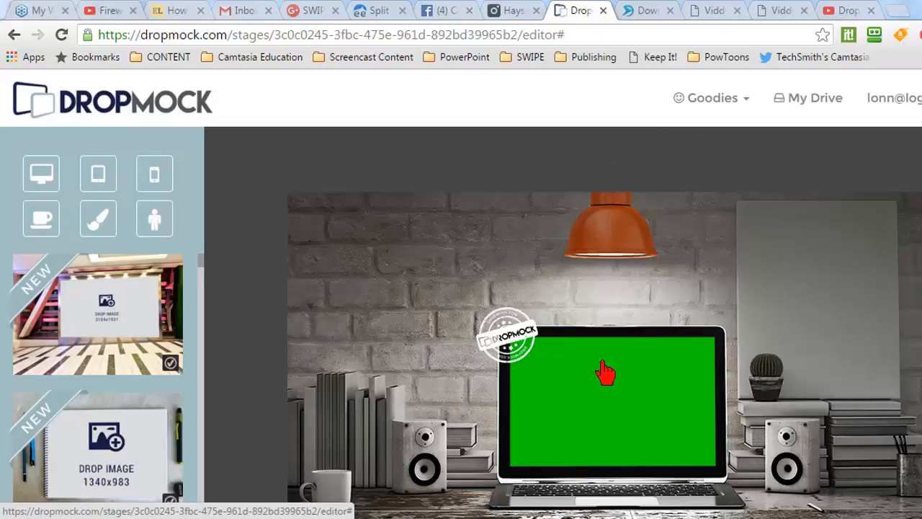
Switch to the Camtasia Studio project and examine the greenscreen mockups in the clip bin, previewing gs-test-7-hi-res.png and selecting gs-test-1-hi-res.png
scroll(881, 309, down, 1)
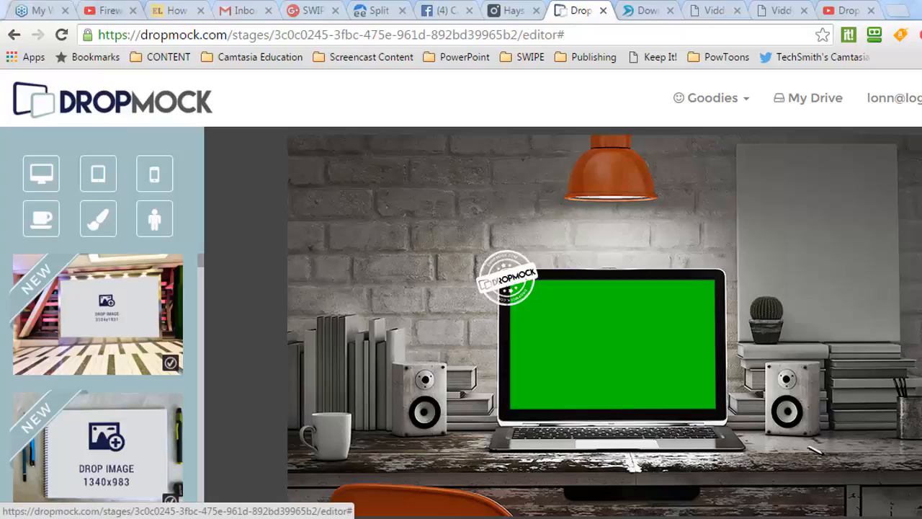
click(455, 518)
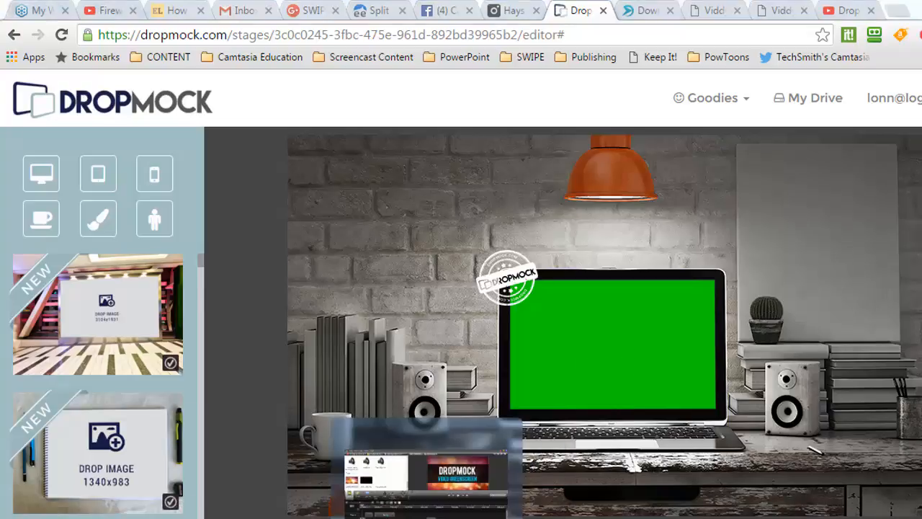
drag(399, 243, 400, 128)
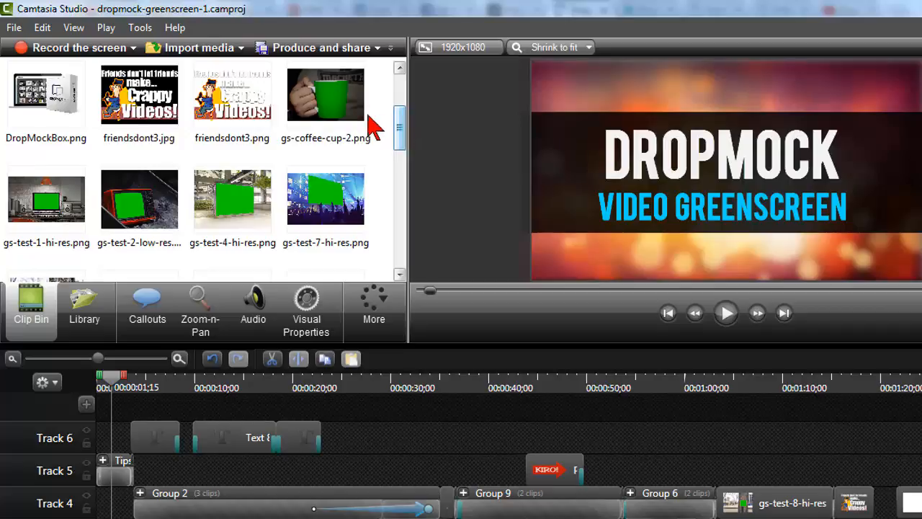
click(336, 191)
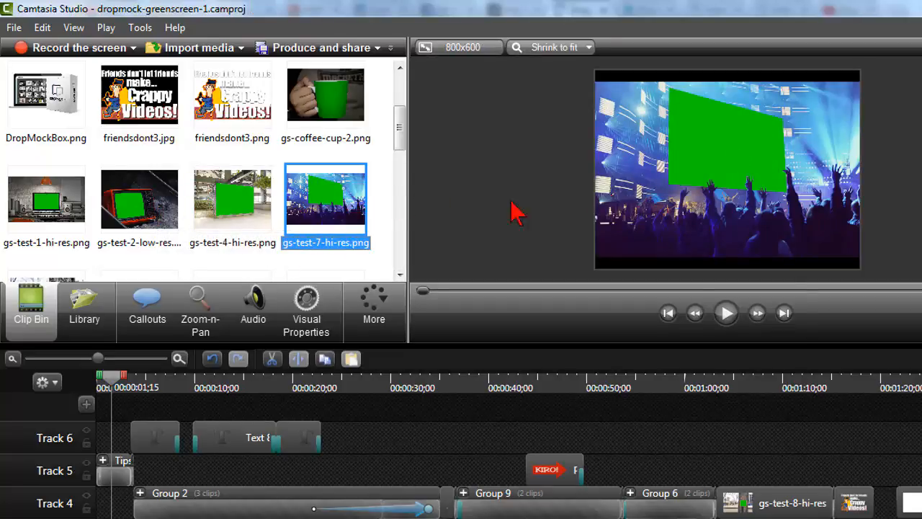
click(50, 191)
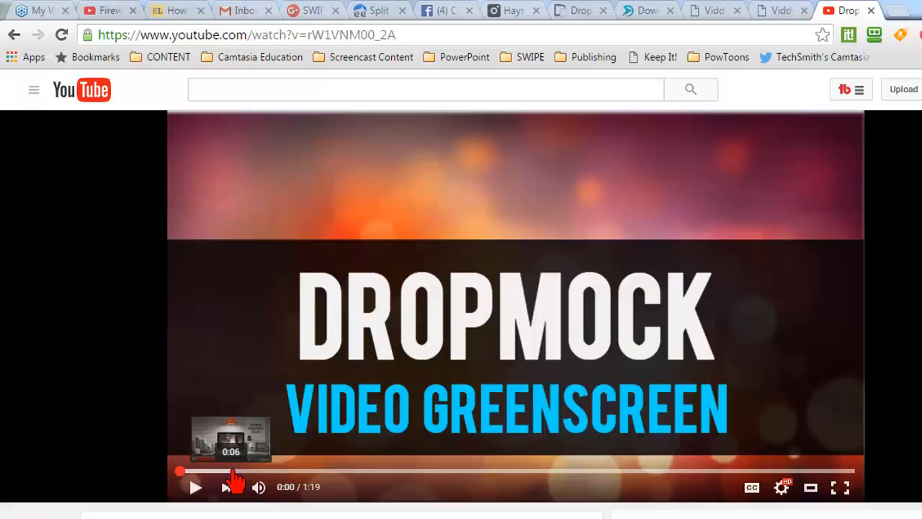
Switch to the DropMock greenscreen test video on YouTube, rewind it to 0:04, mute it, and watch it until 0:35
click(232, 470)
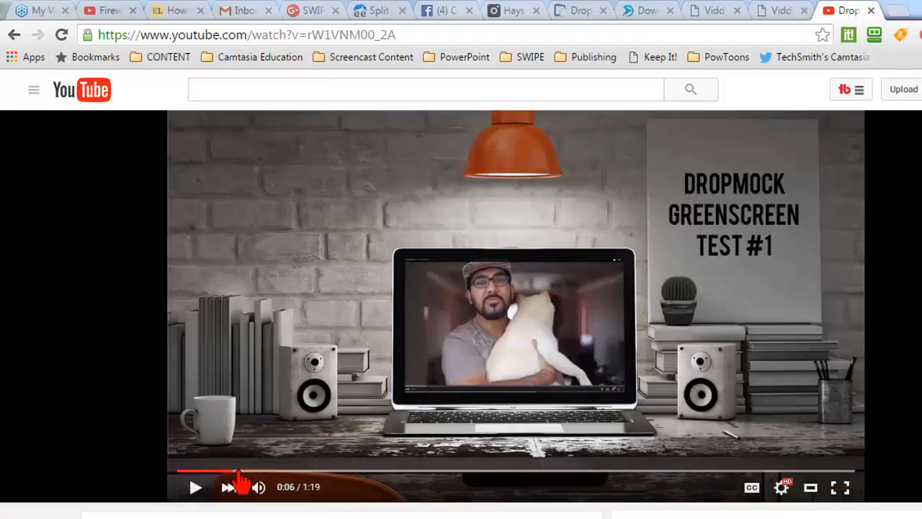
drag(240, 475, 213, 487)
click(258, 489)
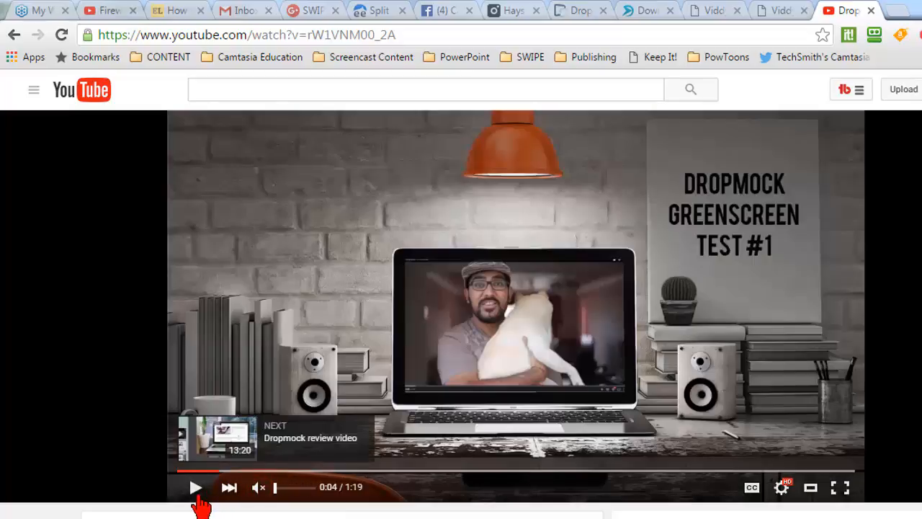
click(196, 488)
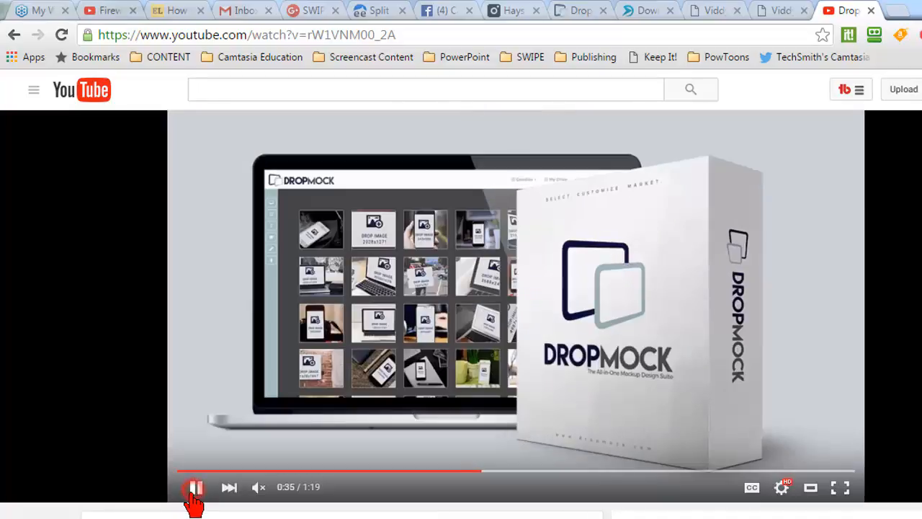
click(195, 487)
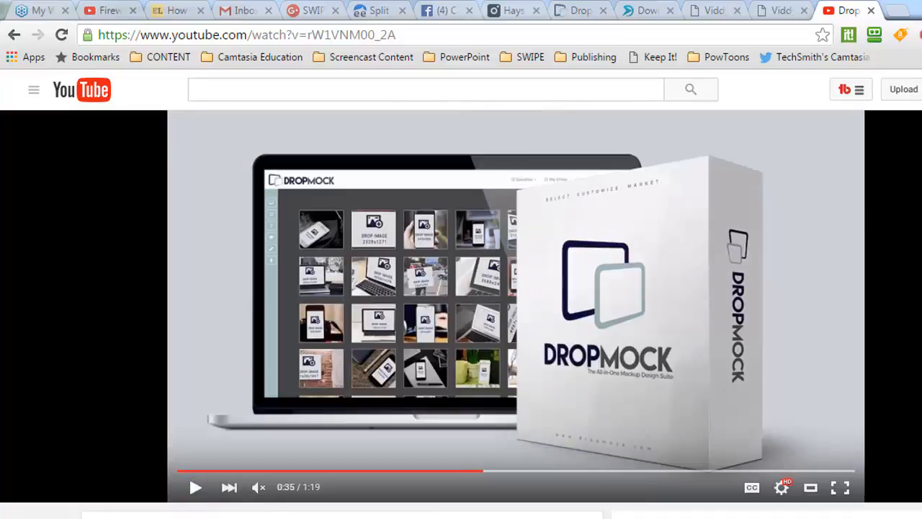
Switch back to Camtasia Studio, give the timeline more height, and review the finished laptop scene at 00:00:16;00 and 00:00:04;25
key(alt+Tab)
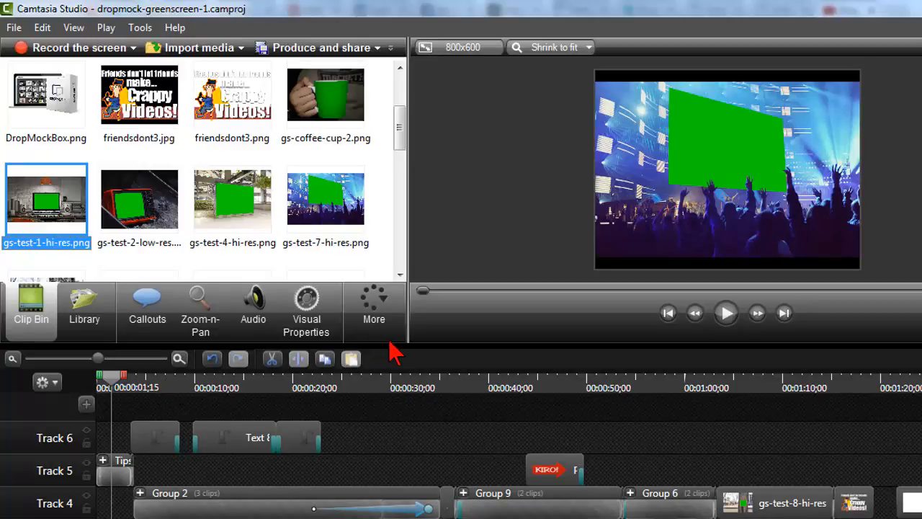
mouse_move(402, 338)
mouse_down()
mouse_move(410, 311)
mouse_move(408, 320)
mouse_up()
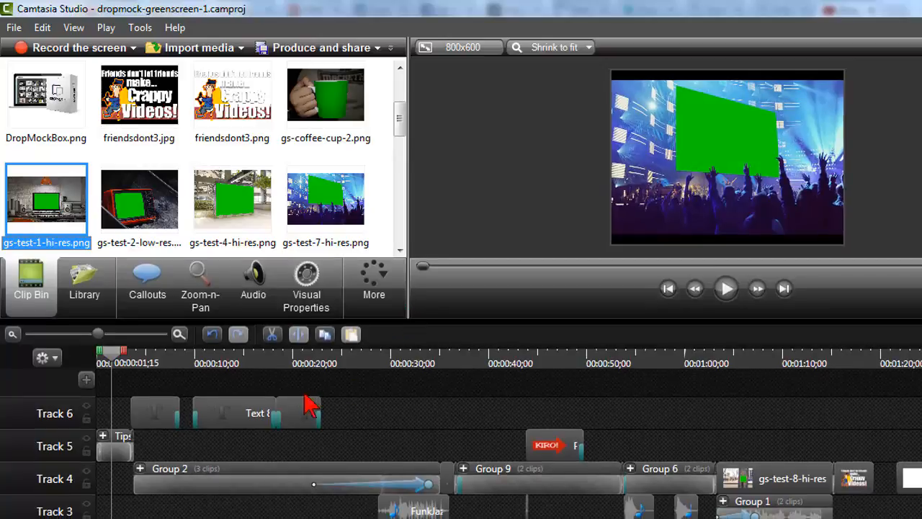
click(264, 384)
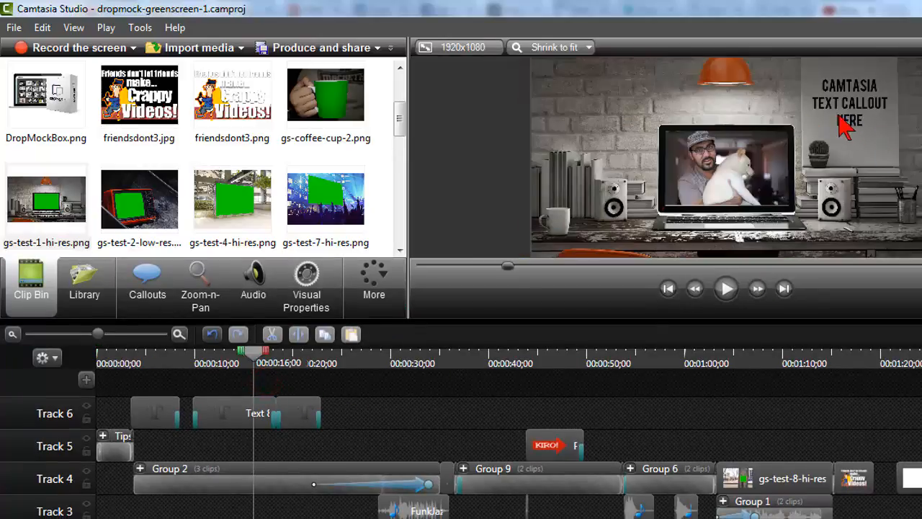
drag(227, 367, 149, 364)
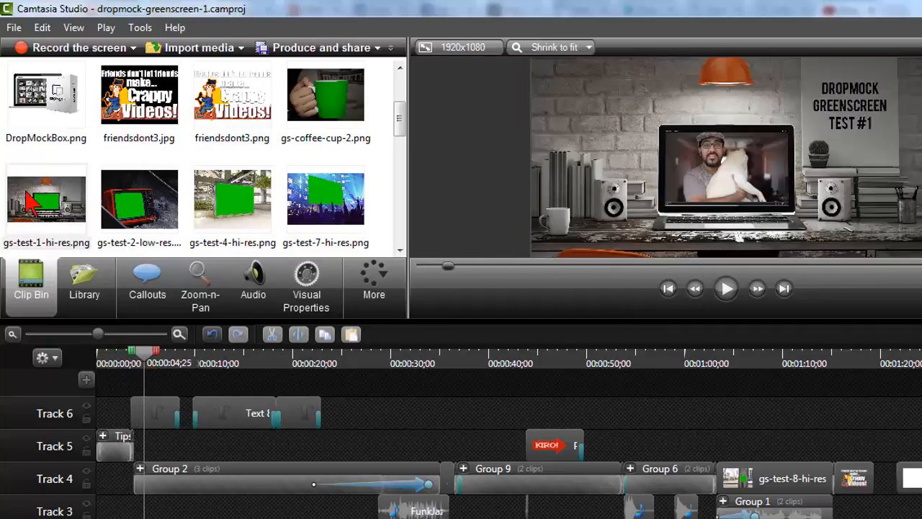
click(63, 202)
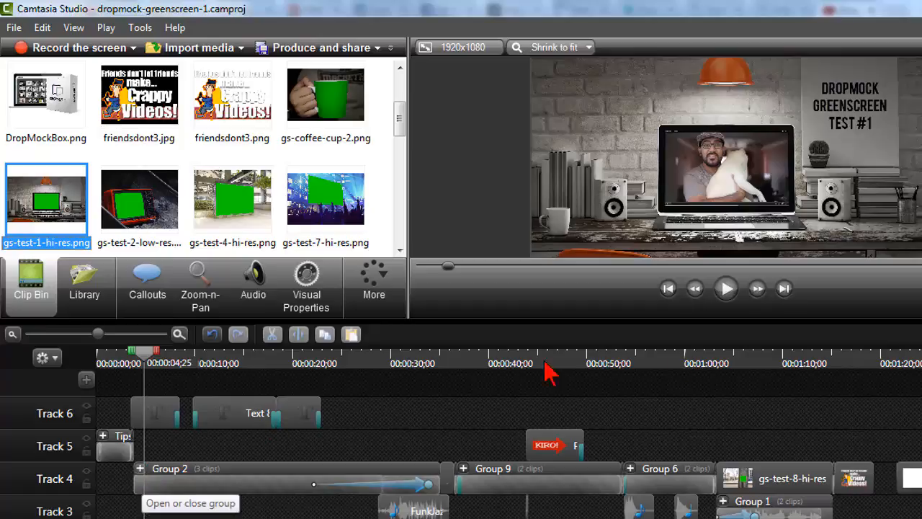
Place gs-test-1-hi-res.png on Track 4 in the empty timeline area just after 00:02:08;06, beyond the existing clips
drag(144, 353, 921, 353)
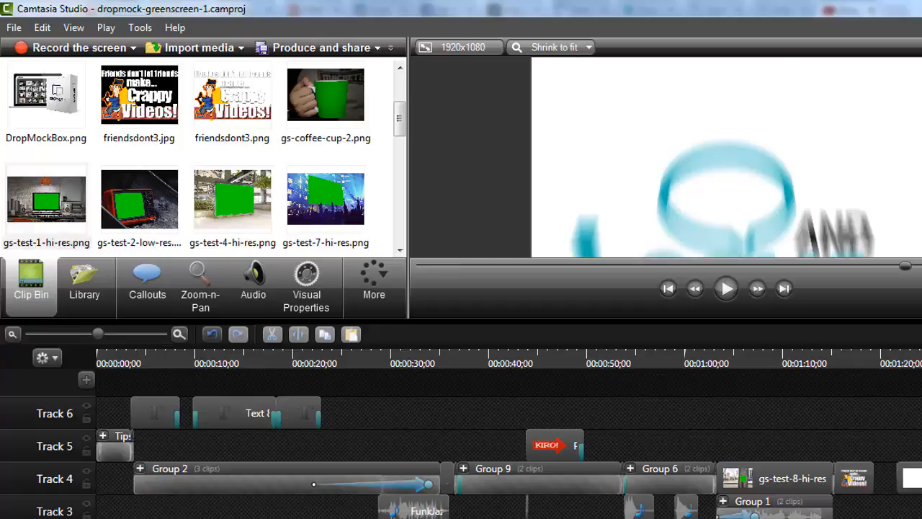
scroll(742, 409, down, 5)
click(329, 360)
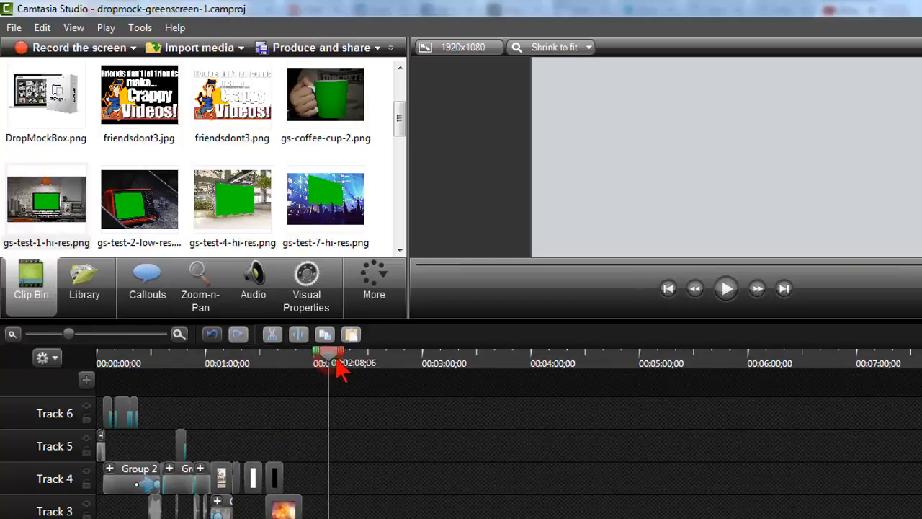
click(37, 193)
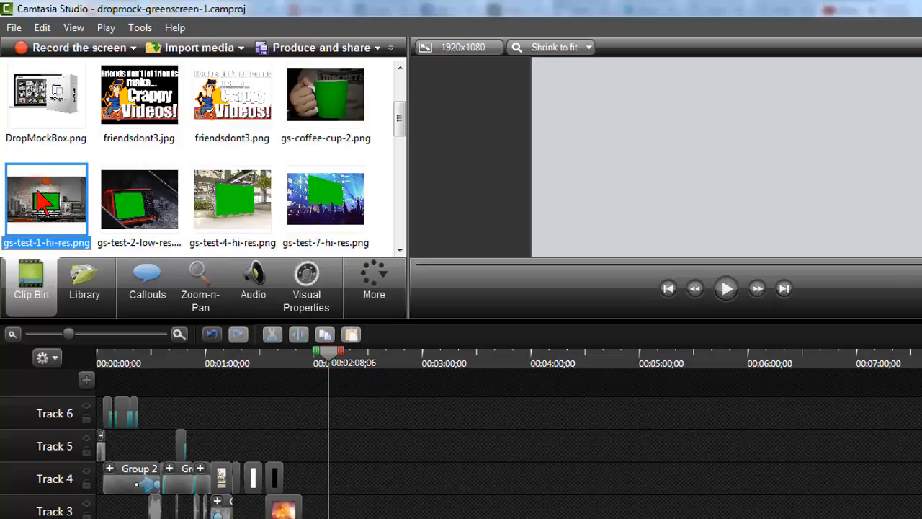
drag(39, 202, 322, 504)
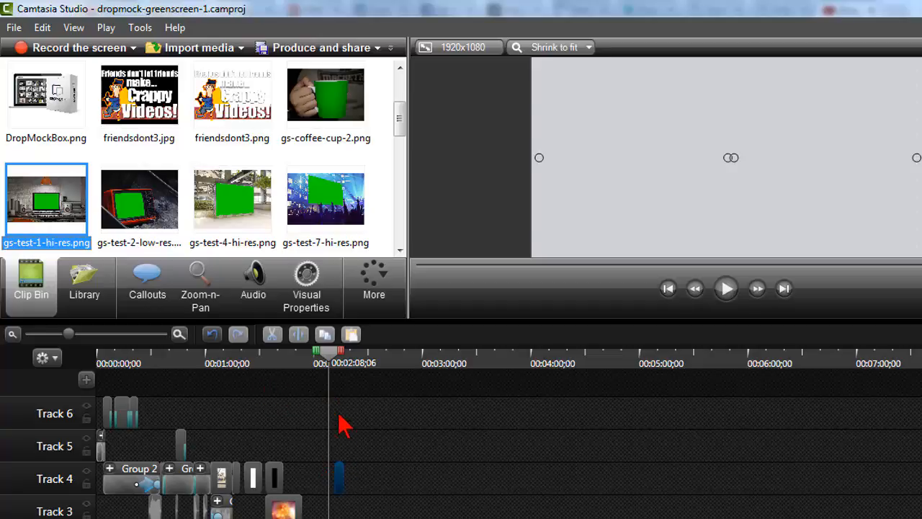
Show the new laptop clip at 00:02:12;18 and enlarge it on both sides to fill the full width of the 1920x1080 canvas
scroll(332, 376, up, 10)
click(650, 357)
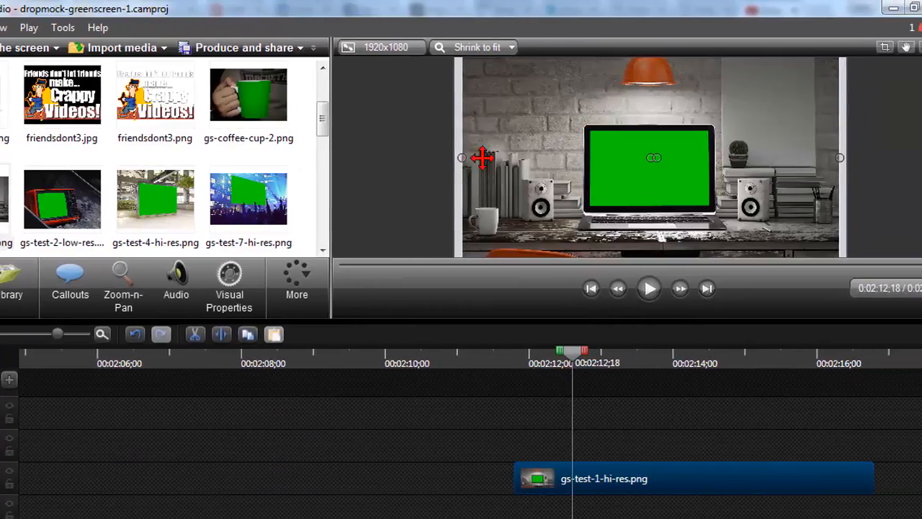
drag(464, 156, 453, 155)
drag(837, 157, 845, 155)
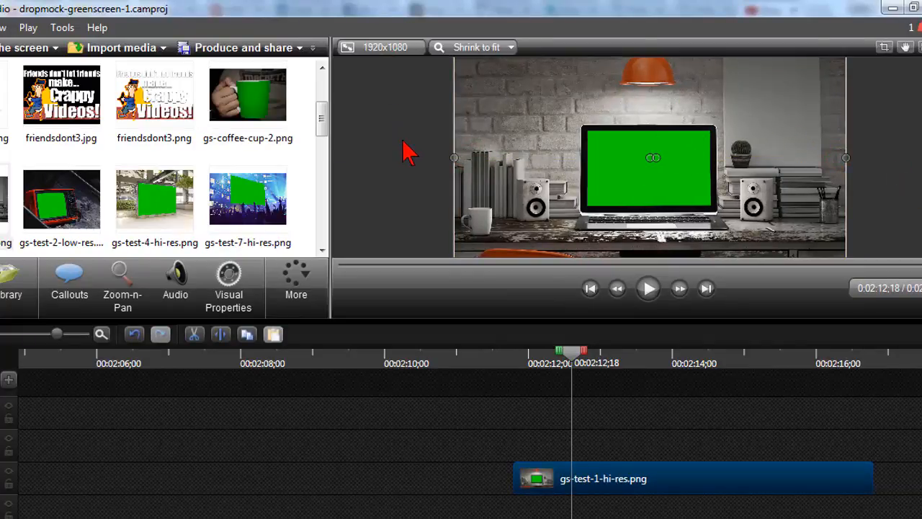
Turn on Remove a color for the gs-test-1-hi-res.png clip on Track 4 and give the properties and preview area more height
scroll(403, 142, up, 1)
scroll(407, 144, down, 1)
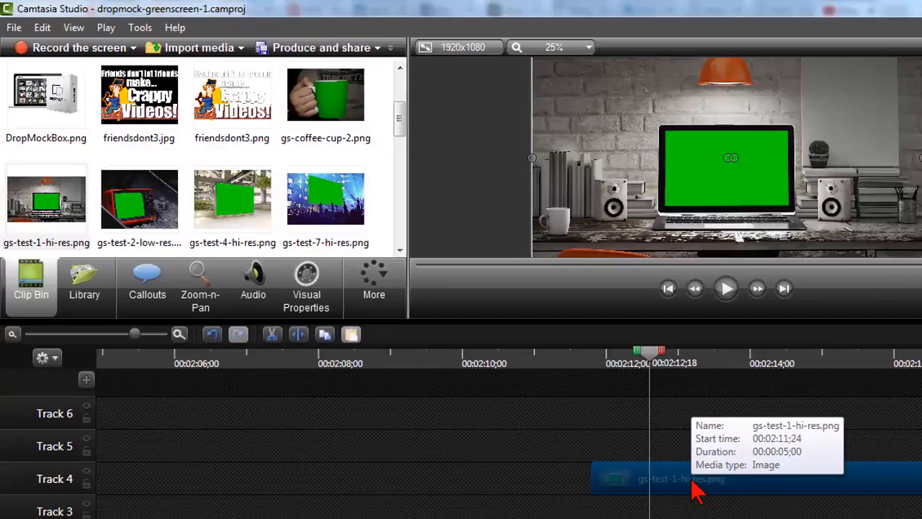
click(691, 481)
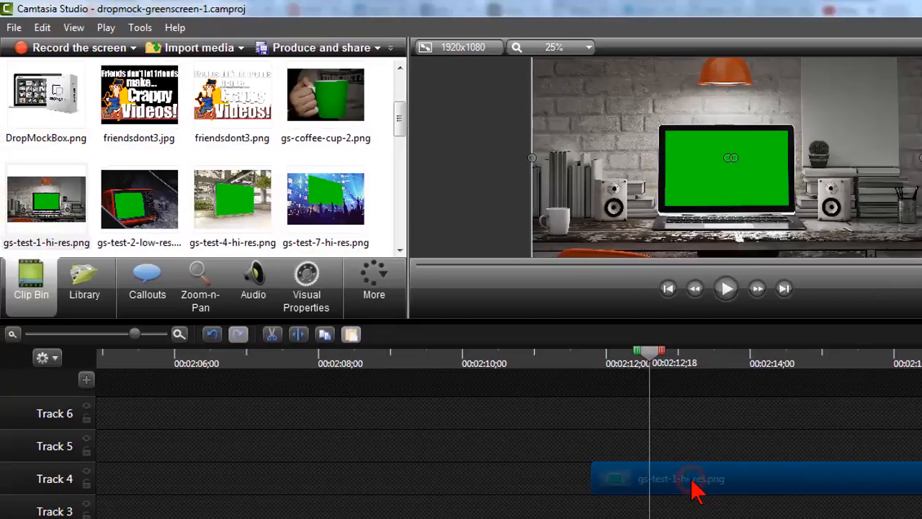
click(317, 279)
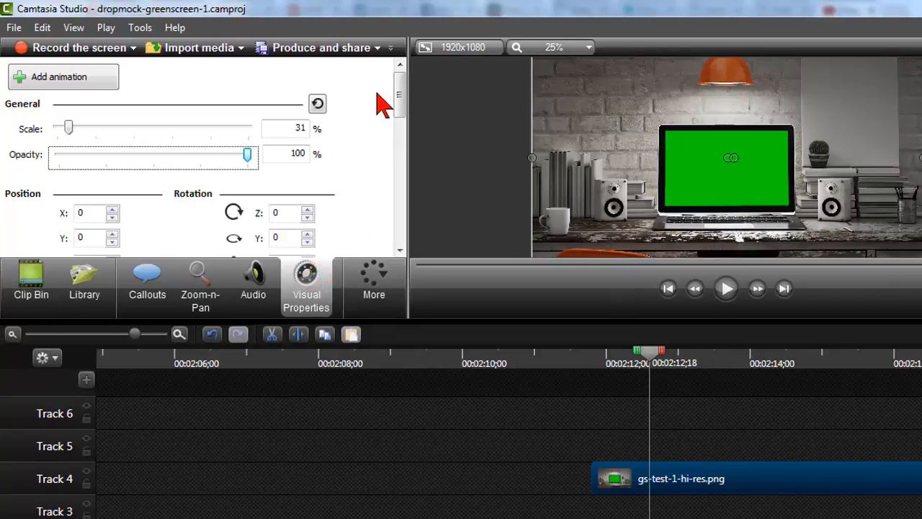
drag(398, 90, 400, 155)
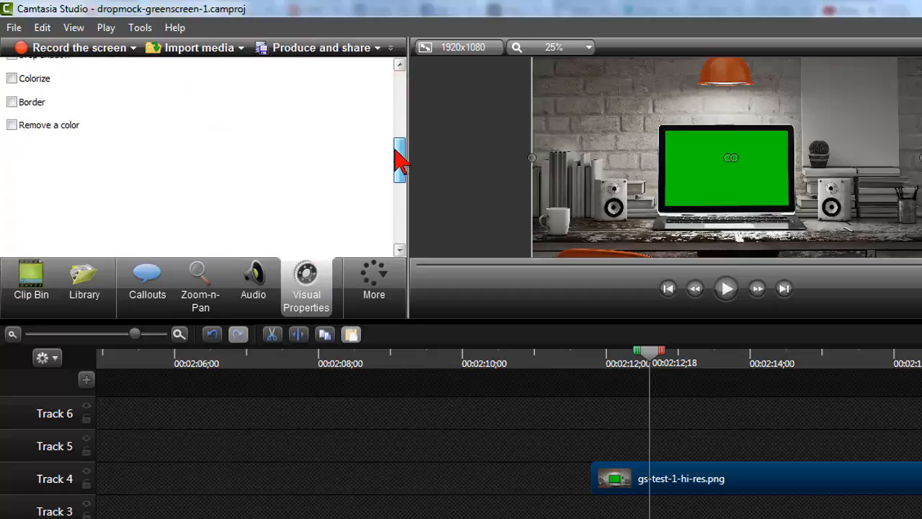
click(13, 126)
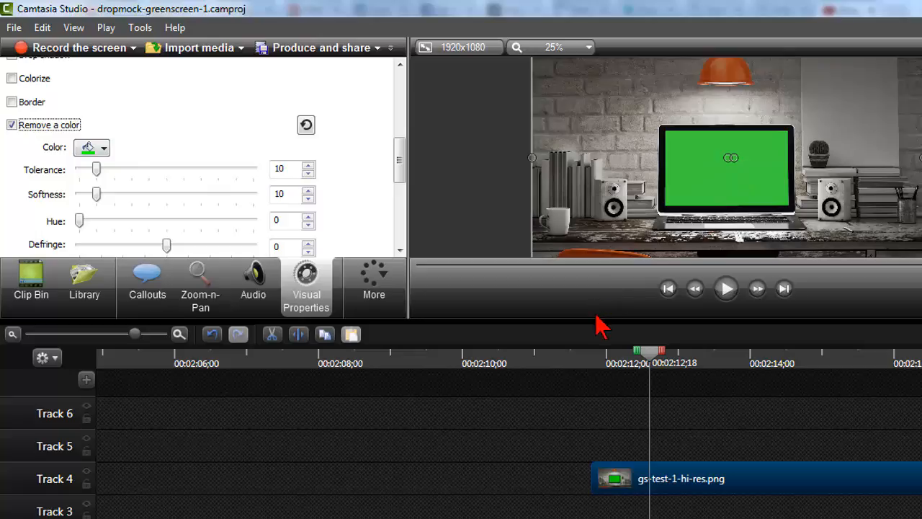
drag(595, 327, 594, 355)
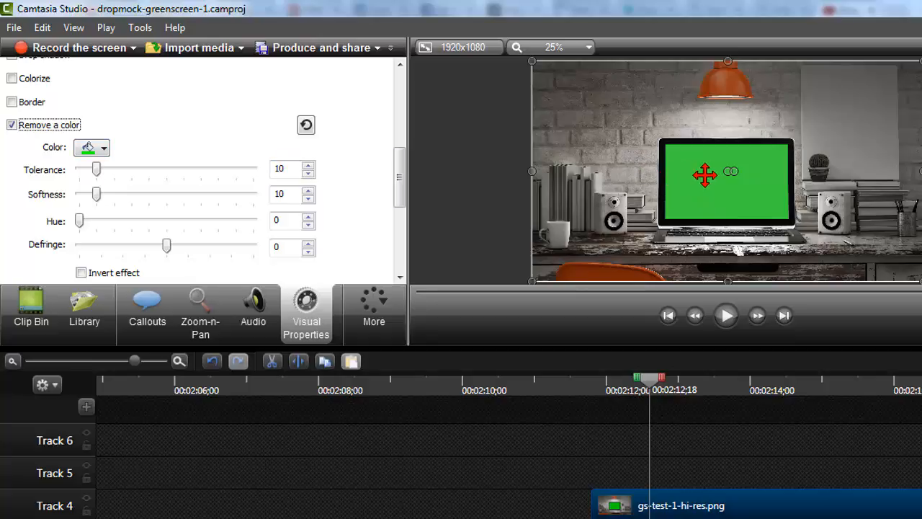
Try to set the removal color by sampling the green of the laptop's display in the preview
click(95, 150)
click(155, 259)
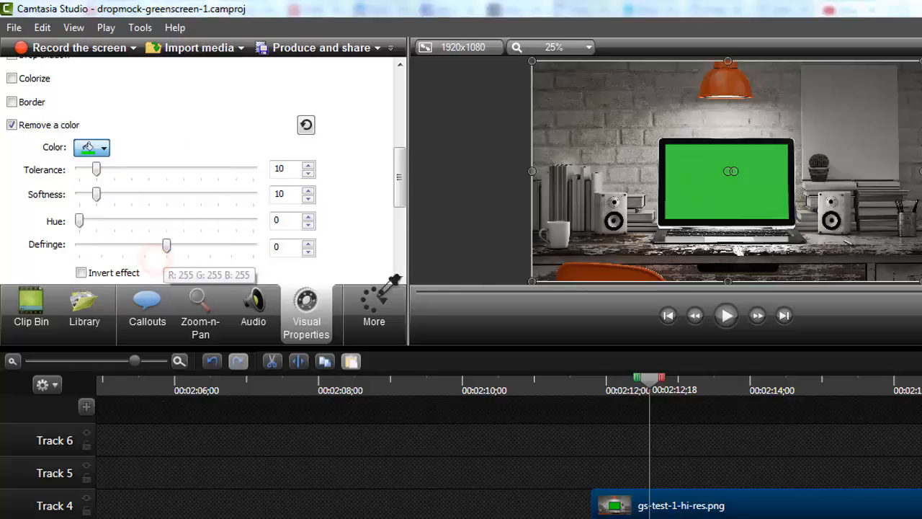
click(690, 195)
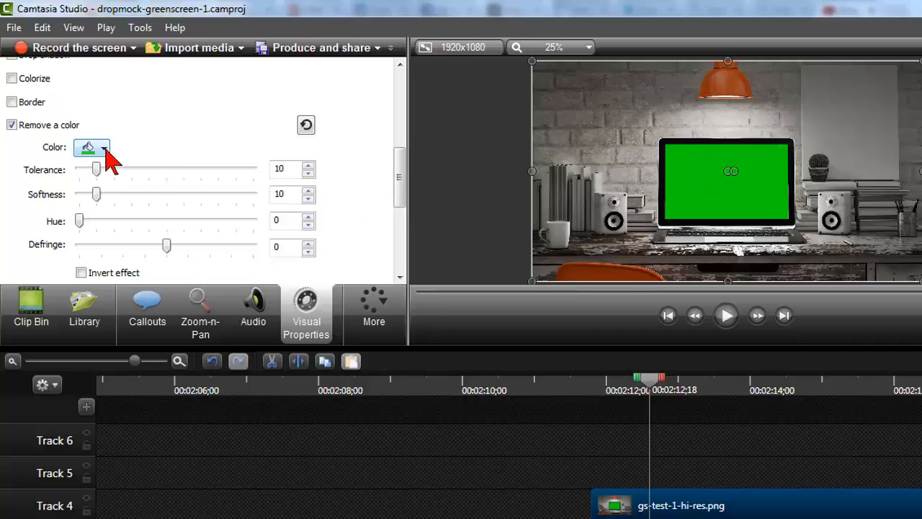
Switch the removal color to red, and then resample it as R: 0 G: 204 B: 0 from the laptop's green display
click(12, 125)
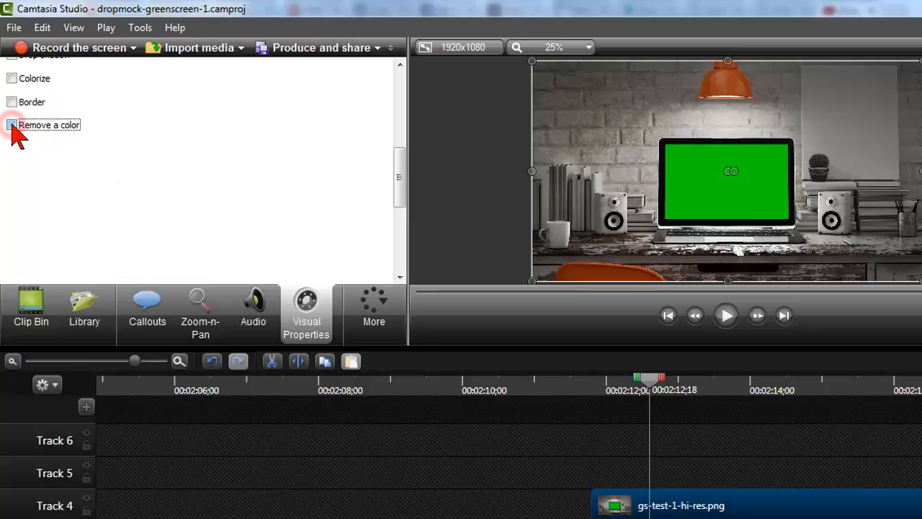
click(12, 125)
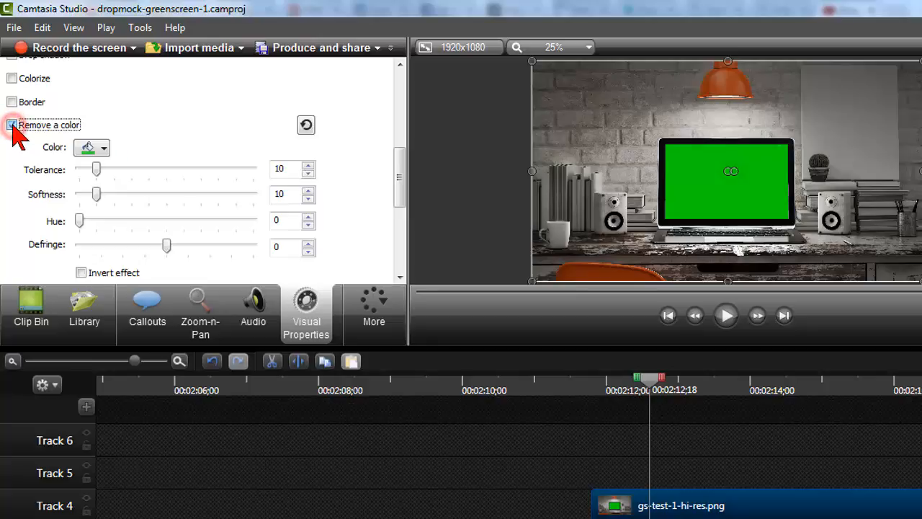
click(108, 149)
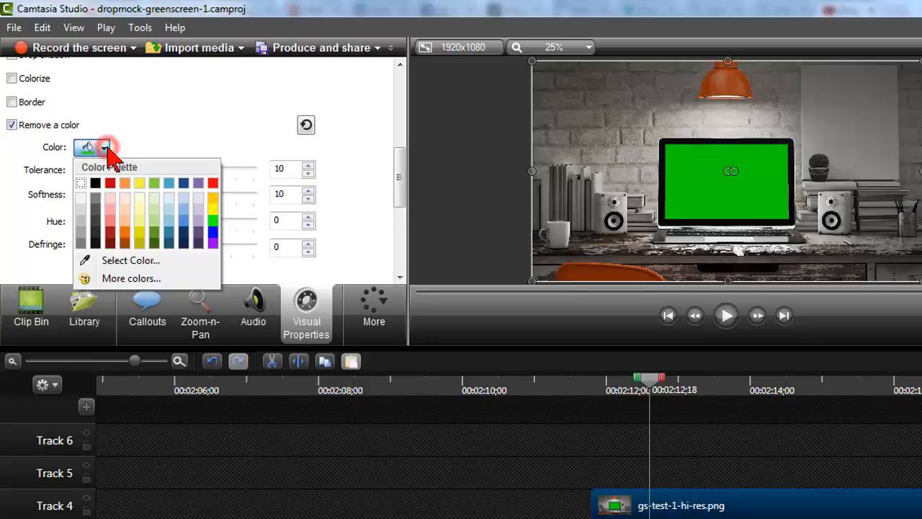
click(111, 183)
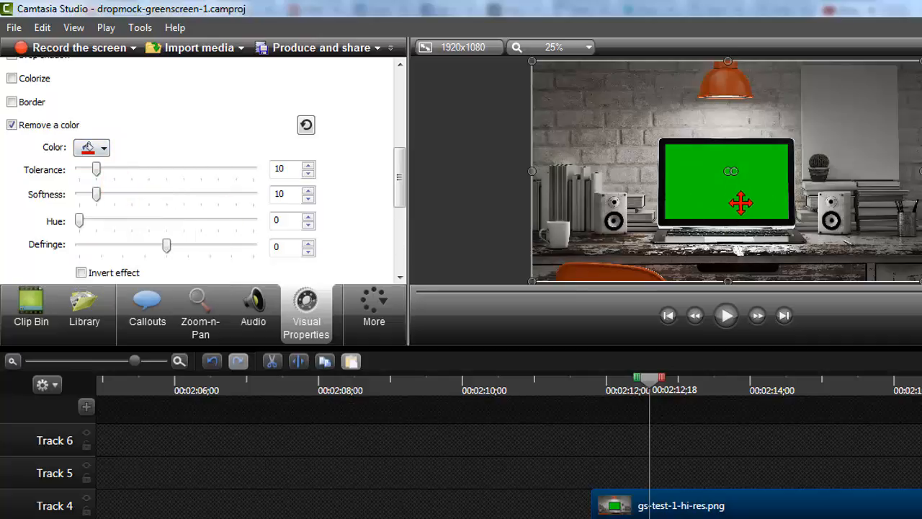
click(105, 148)
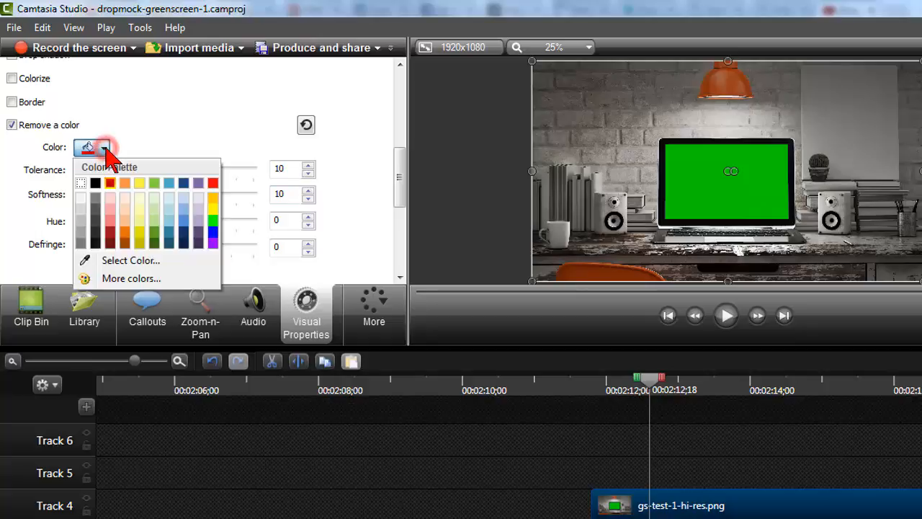
click(149, 260)
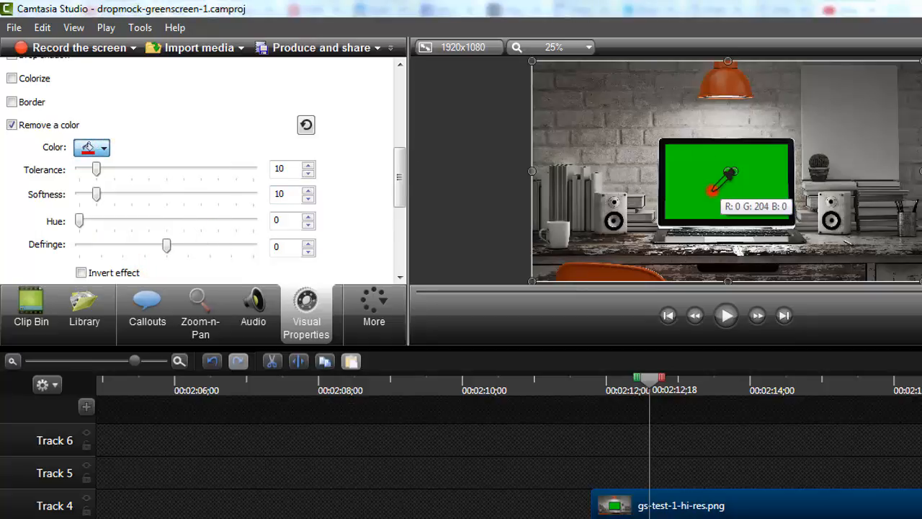
click(712, 191)
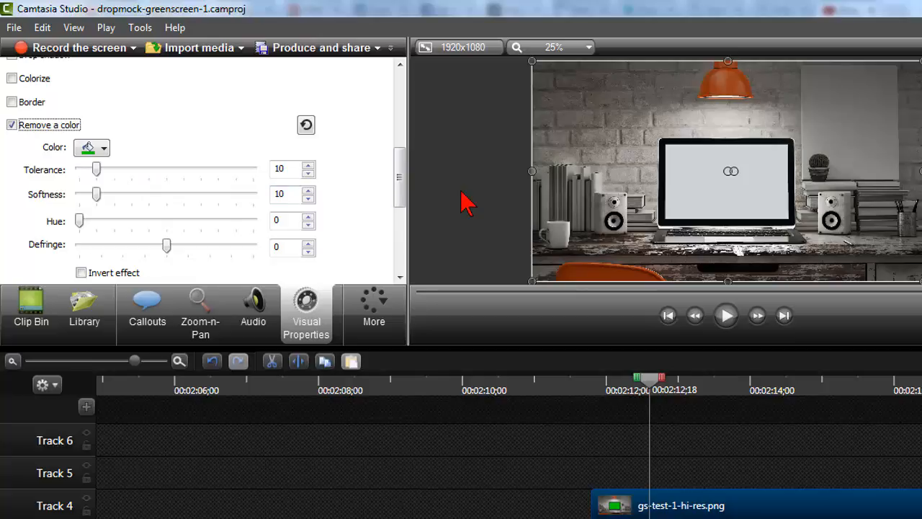
Place camera-video.trec on the tracks directly above the laptop clip, aligned with the clip's start at 00:02:11;24
click(36, 315)
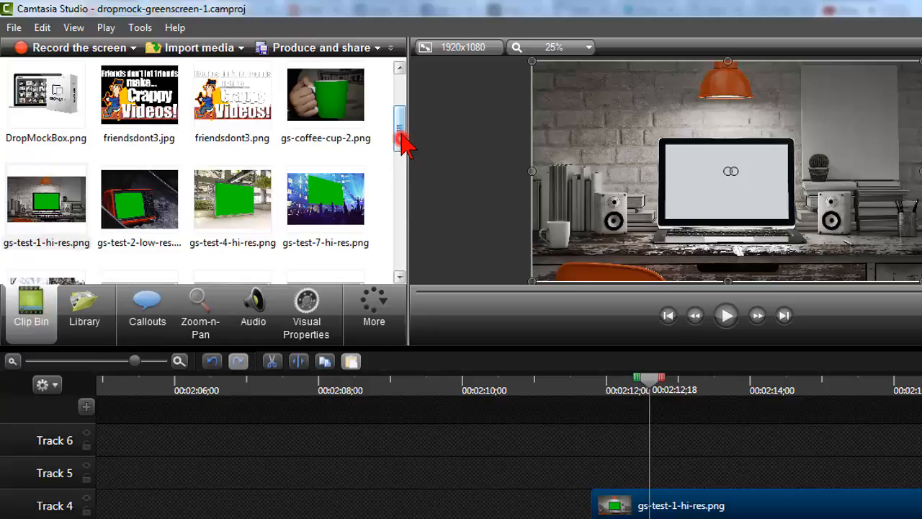
drag(401, 140, 408, 123)
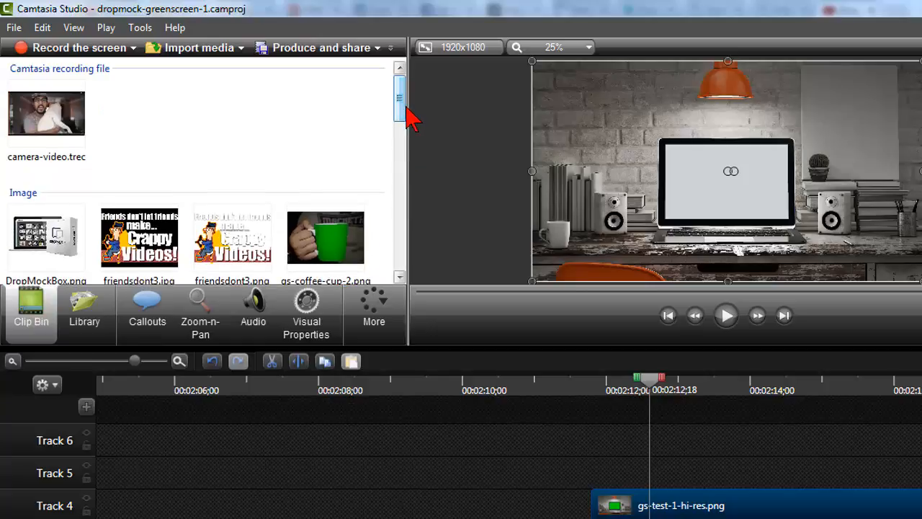
drag(61, 119, 624, 479)
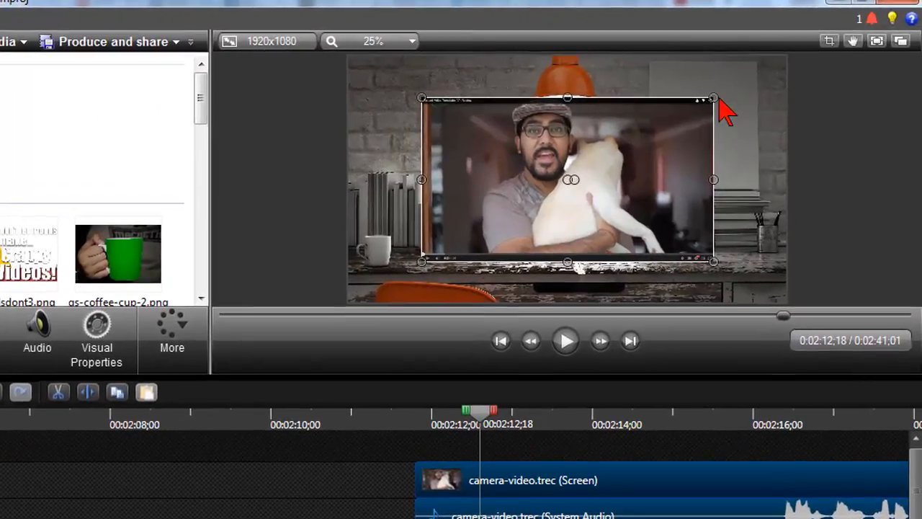
Shrink the camera video and position it over the laptop's display so that it slightly overlaps the screen edges
drag(714, 97, 589, 167)
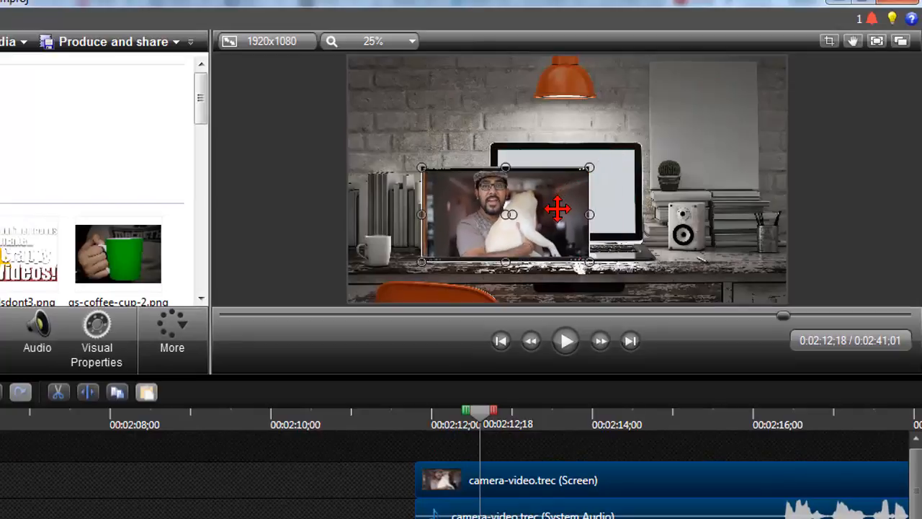
drag(560, 209, 632, 187)
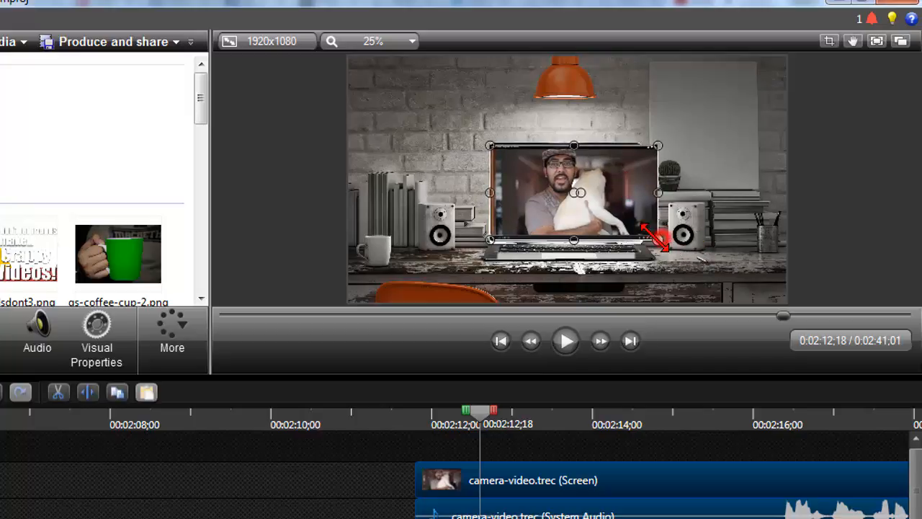
drag(658, 239, 617, 214)
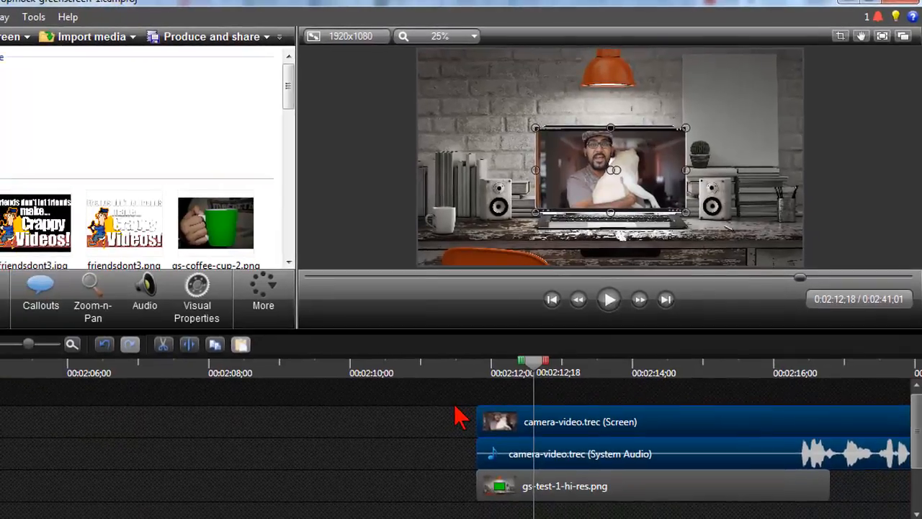
Move the camera-video.trec screen and system audio clips together to the tracks directly beneath gs-test-1-hi-res.png, keeping their starts aligned
click(393, 464)
drag(454, 406, 545, 467)
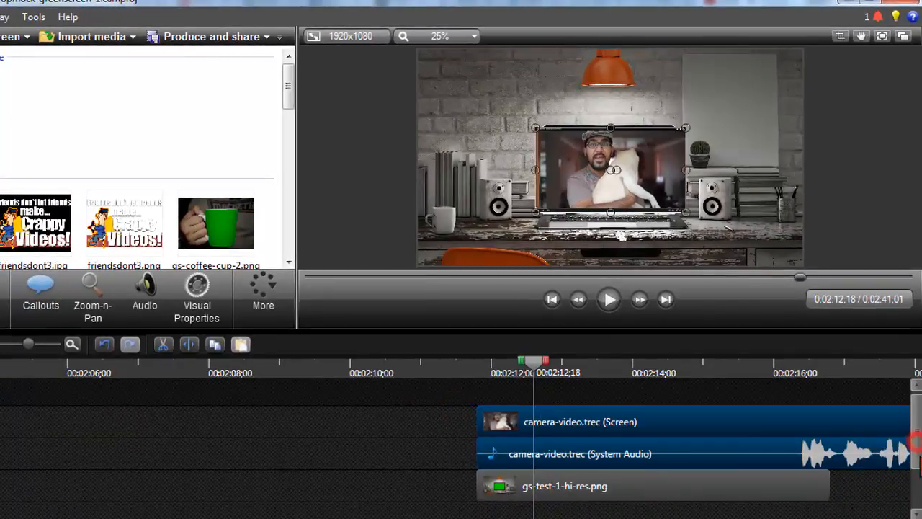
drag(917, 441, 918, 464)
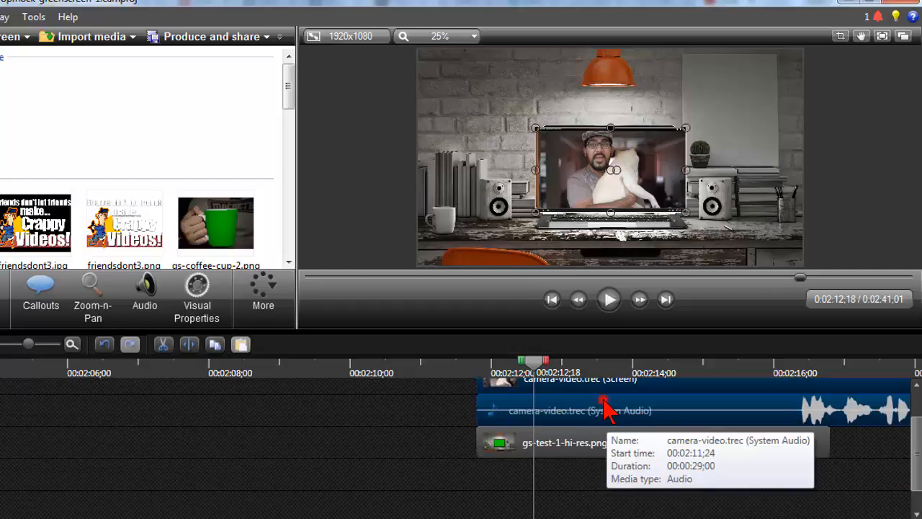
drag(603, 402, 615, 512)
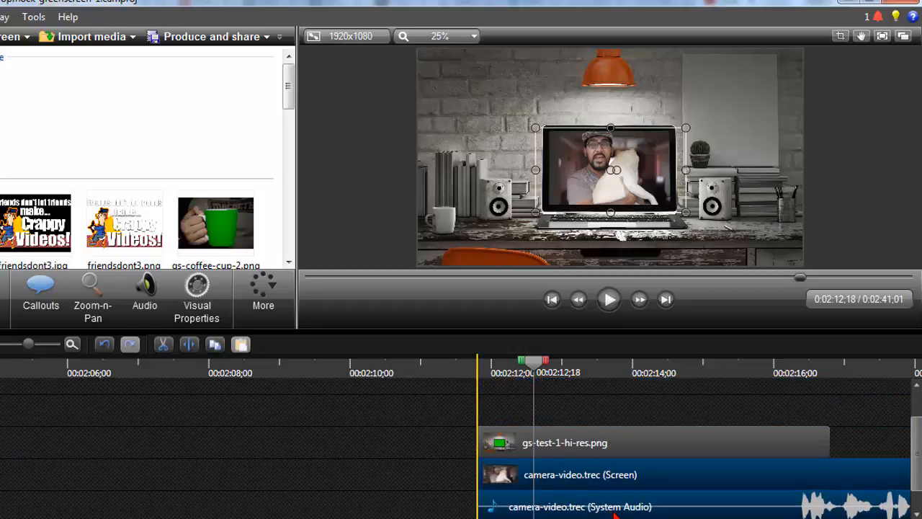
click(420, 442)
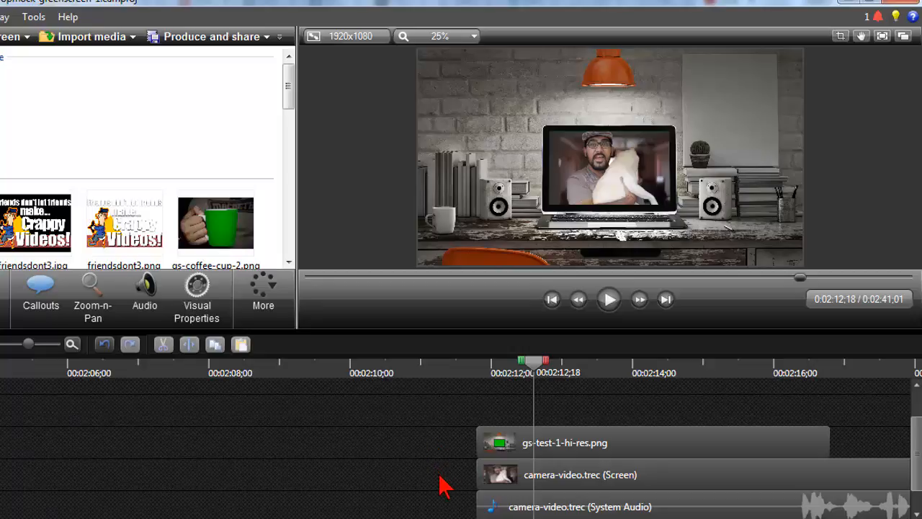
Check the laptop image and the camera video clip beneath it, and preview the composite at 00:02:13;01 and 00:02:12;01
click(618, 447)
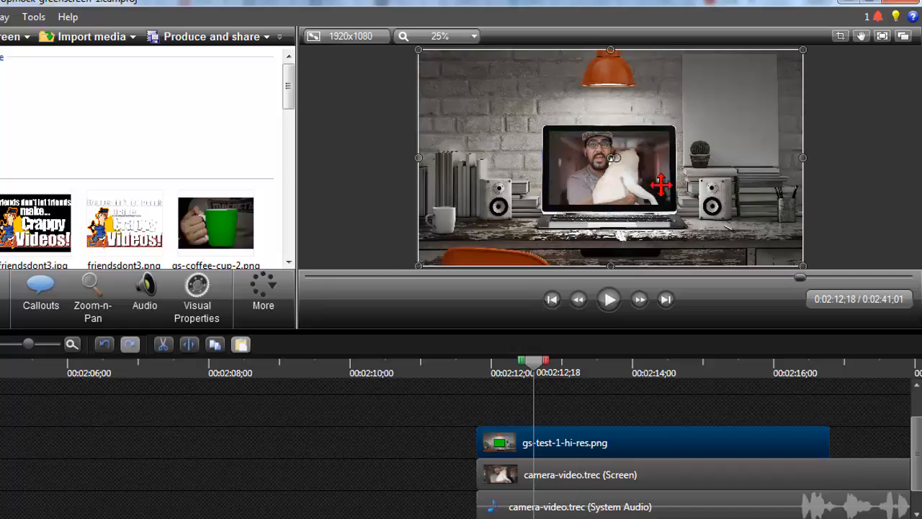
click(620, 482)
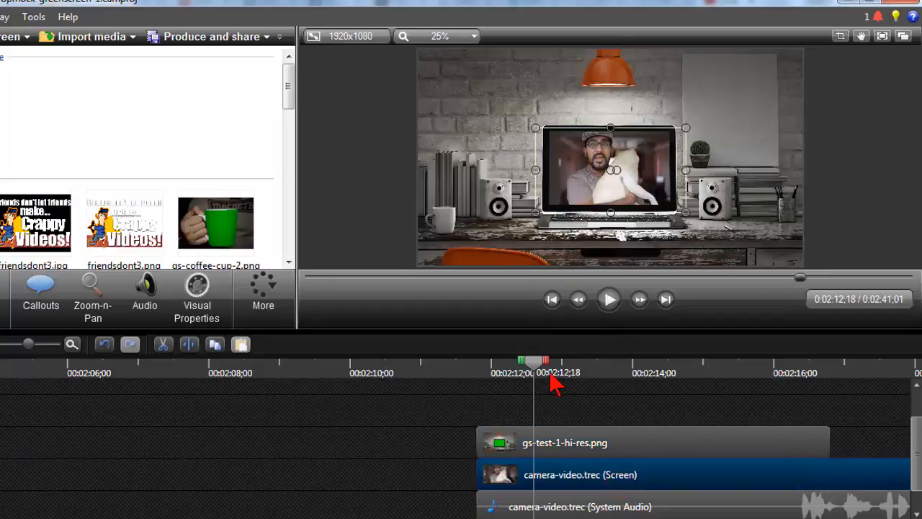
drag(537, 362, 569, 364)
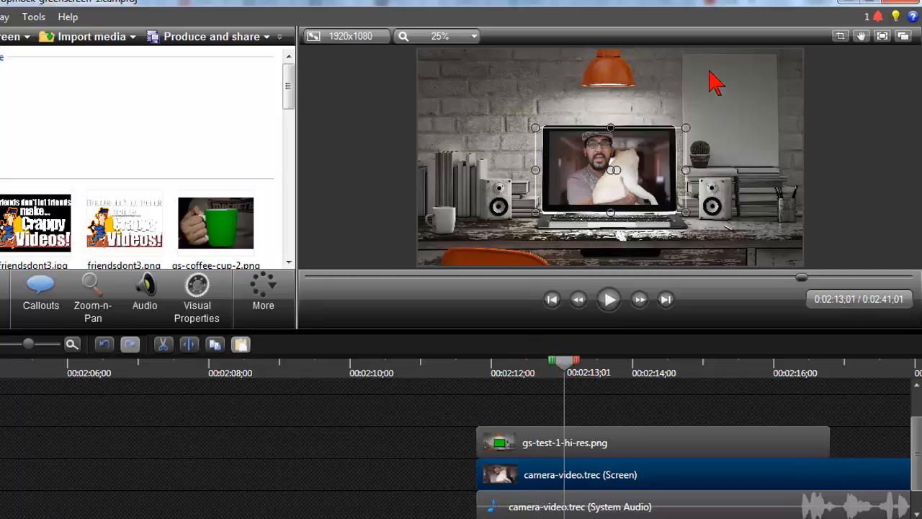
click(493, 363)
Return to the finished laptop scene at 00:00:05;02 and select its Text 7 callout to examine the text on the wall poster
scroll(488, 371, down, 4)
scroll(490, 383, down, 5)
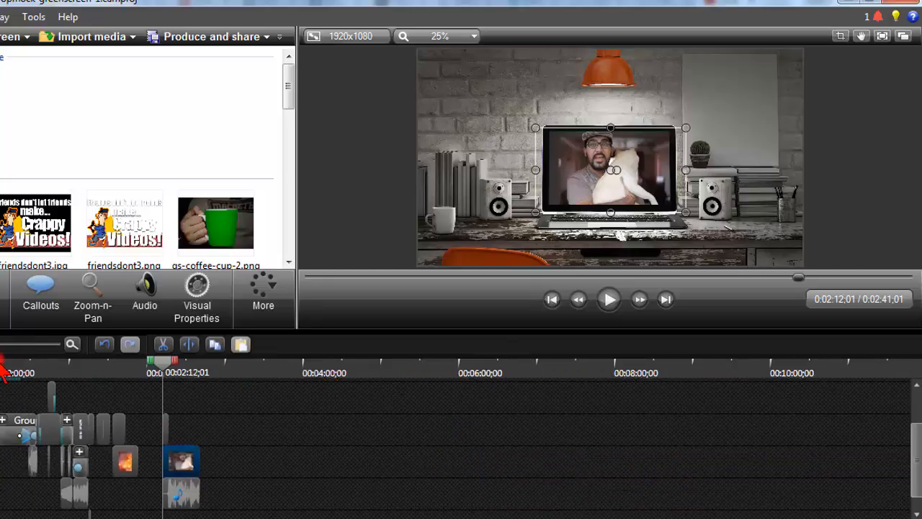
click(1, 364)
drag(915, 472, 915, 454)
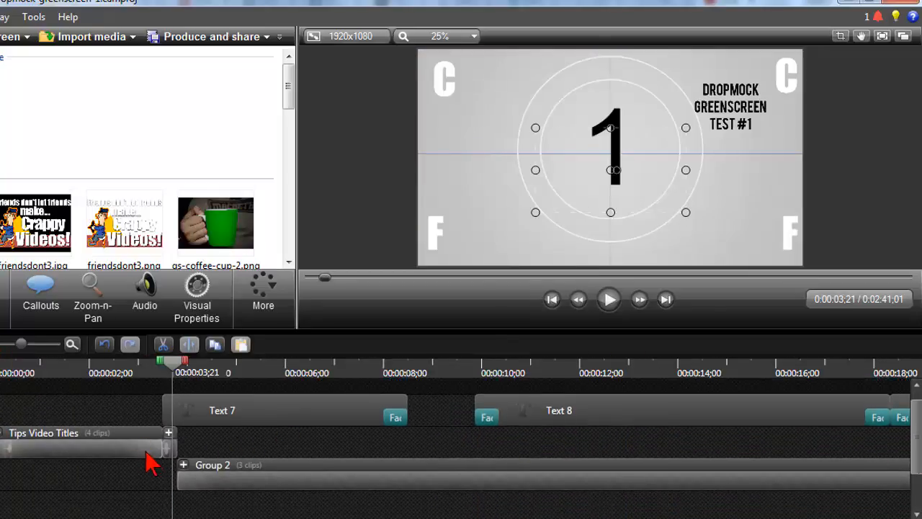
click(241, 364)
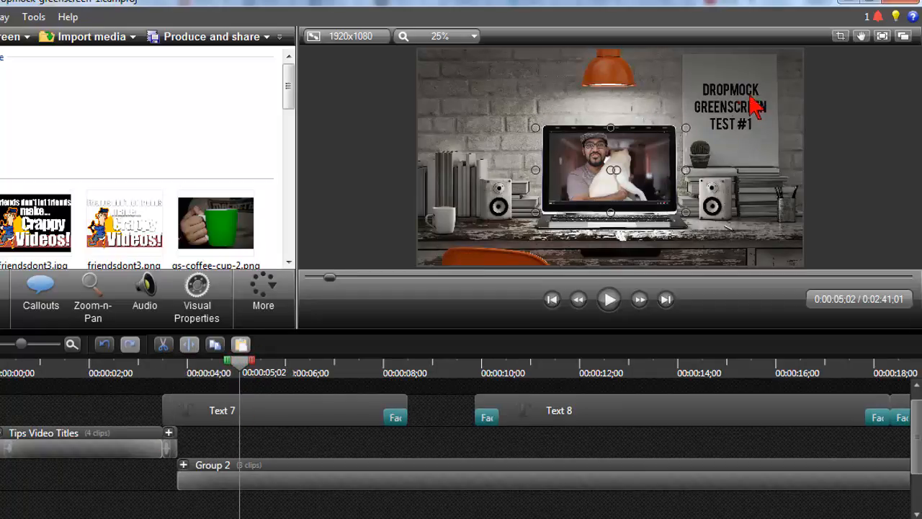
click(296, 418)
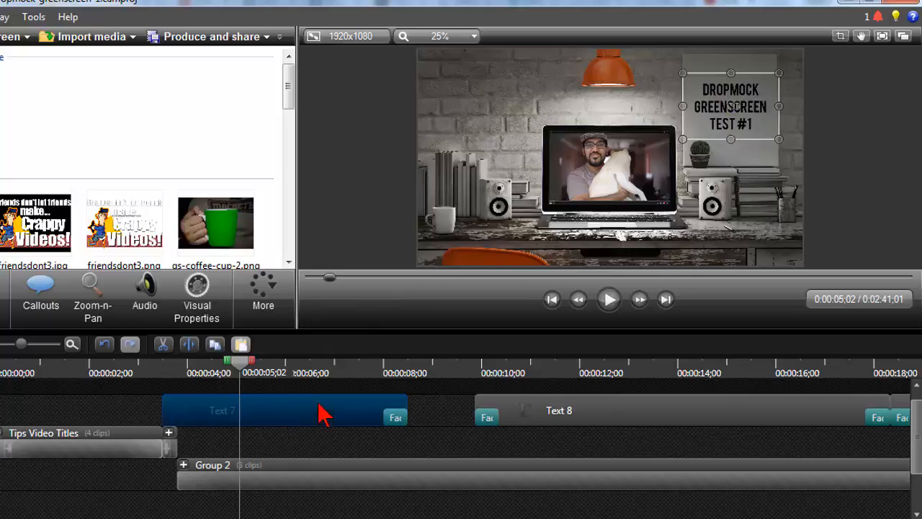
Show the scene at 00:00:16;29, expand Group 2, and select its gs-test-1-hi-res.png clip to examine the layering
drag(469, 375, 824, 378)
scroll(819, 414, down, 2)
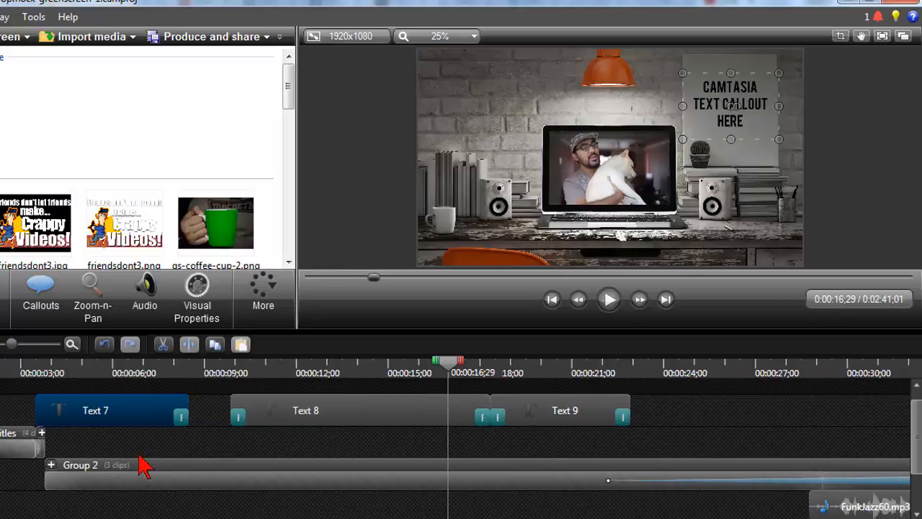
click(50, 465)
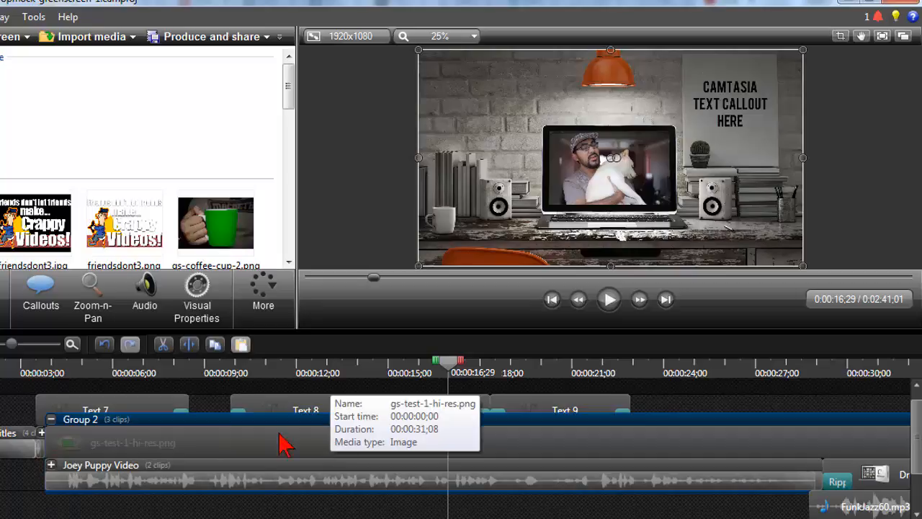
click(253, 440)
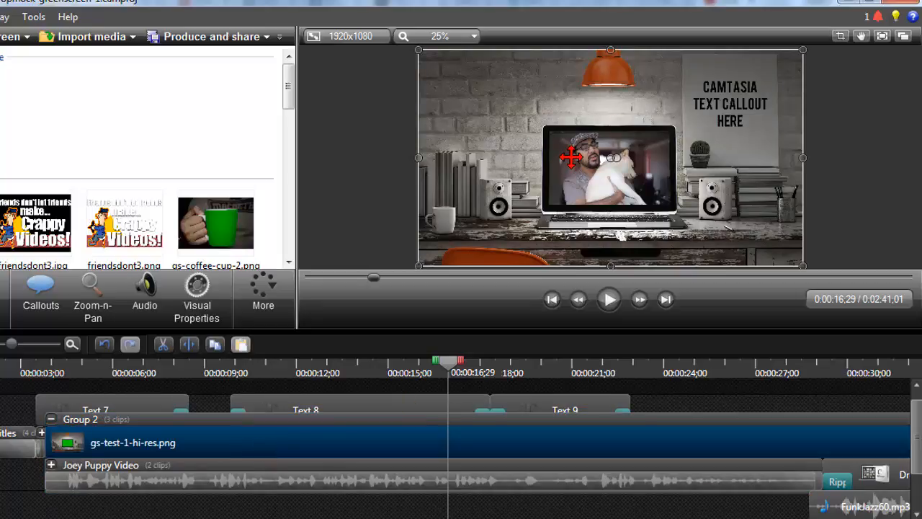
Examine the Joey Puppy Video clip inside Group 2, show 00:00:25;22 and 00:00:32;02, and select the Drop clip that follows it
click(281, 480)
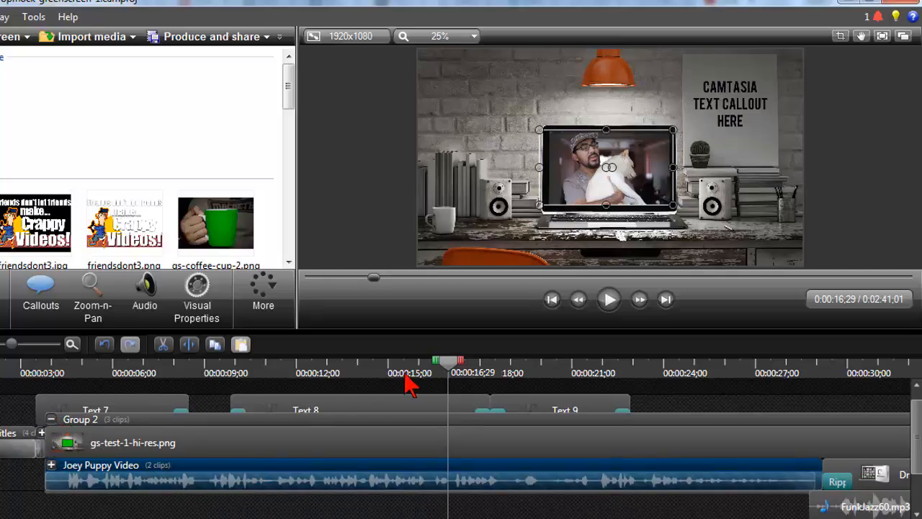
drag(450, 374, 730, 405)
scroll(717, 409, down, 3)
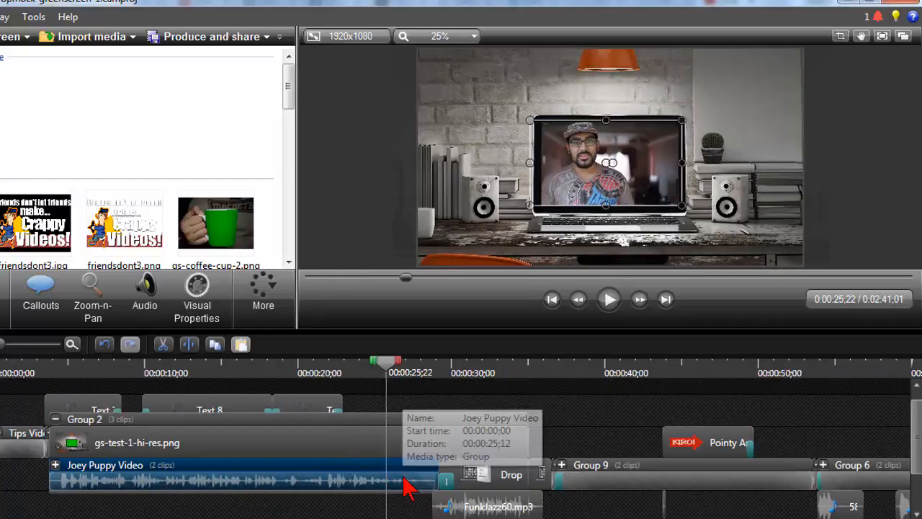
click(483, 371)
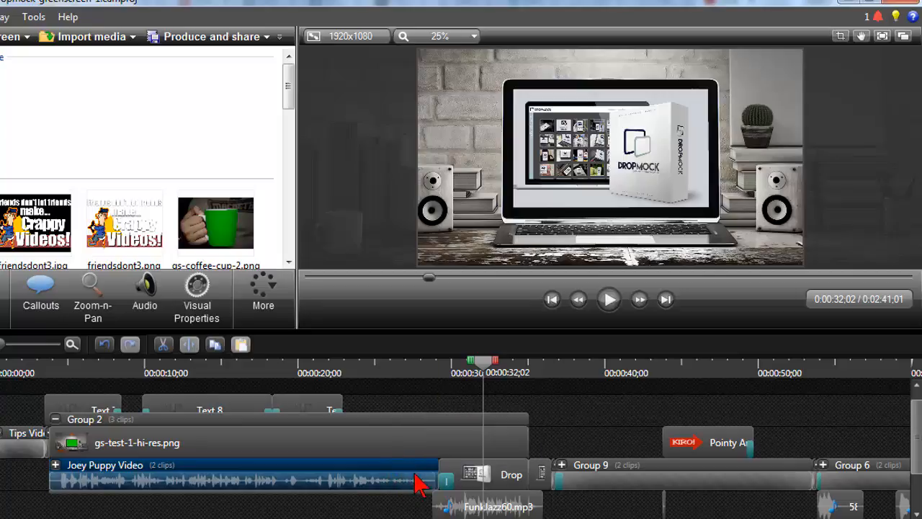
click(506, 485)
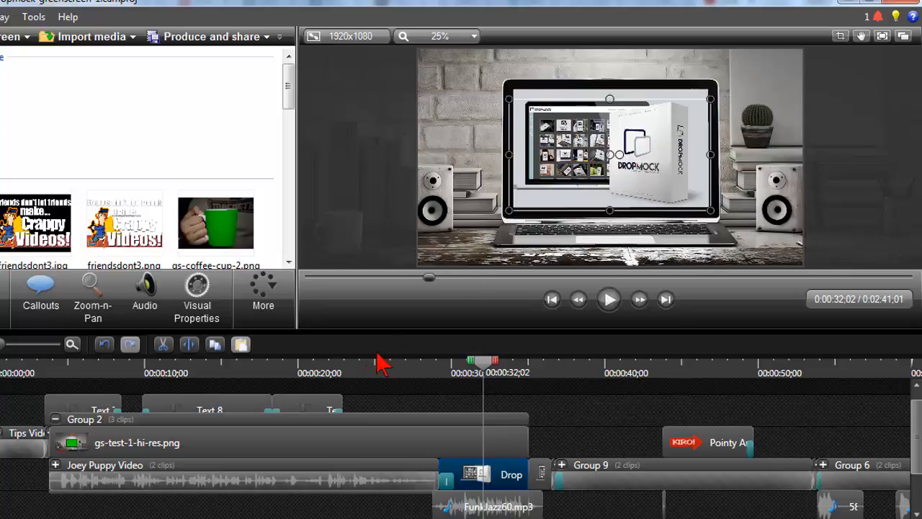
Collapse Group 2, select its zoom animation, and preview the zoom through 00:00:25;28 to 00:00:33;20
click(56, 419)
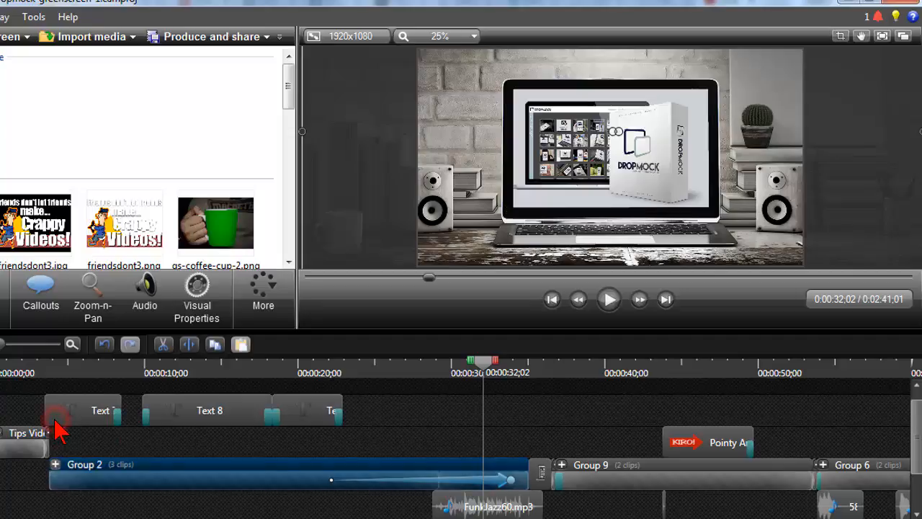
click(438, 482)
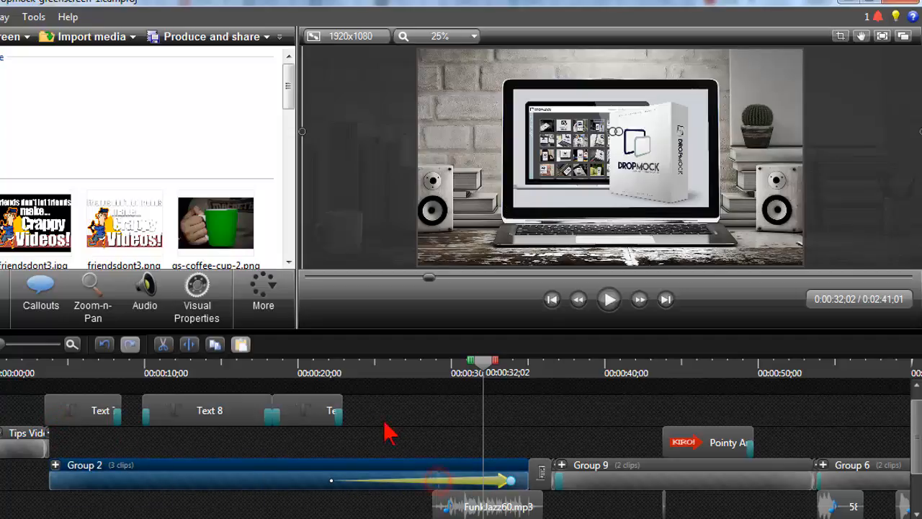
click(337, 369)
drag(339, 371, 398, 376)
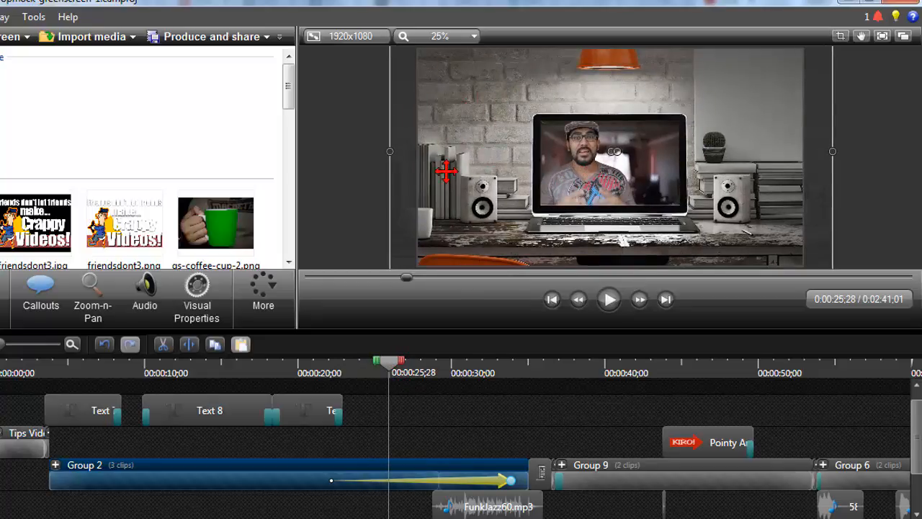
drag(395, 371, 512, 379)
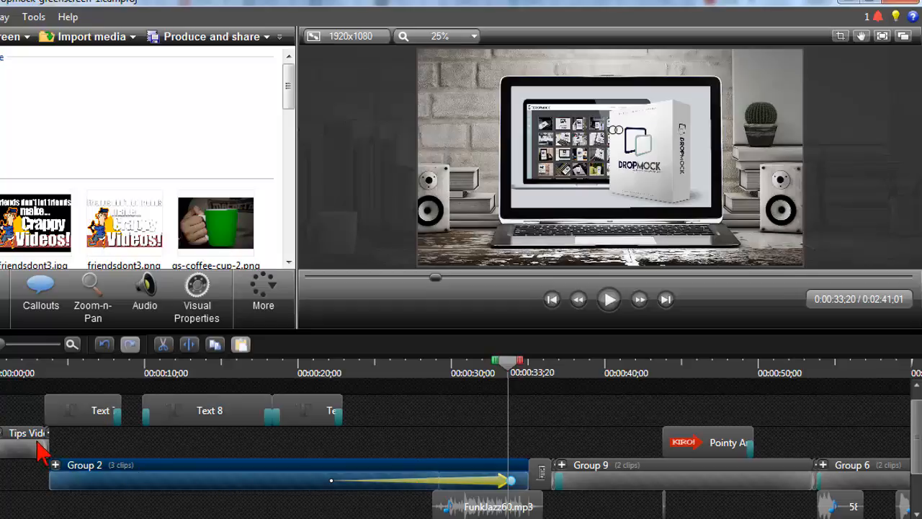
Expand Group 2, examine its gs-test-1-hi-res.png and Joey Puppy Video clips at 00:00:26;11, and show 00:00:24;13
click(55, 466)
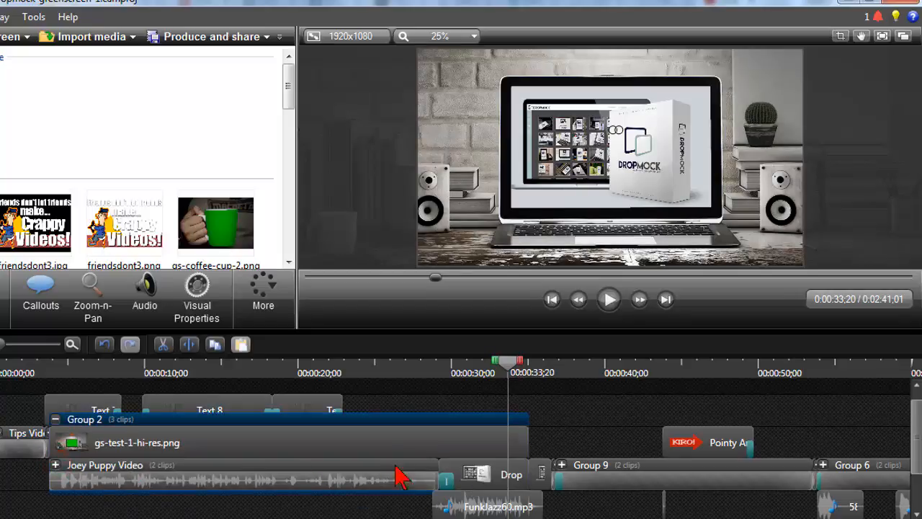
click(396, 372)
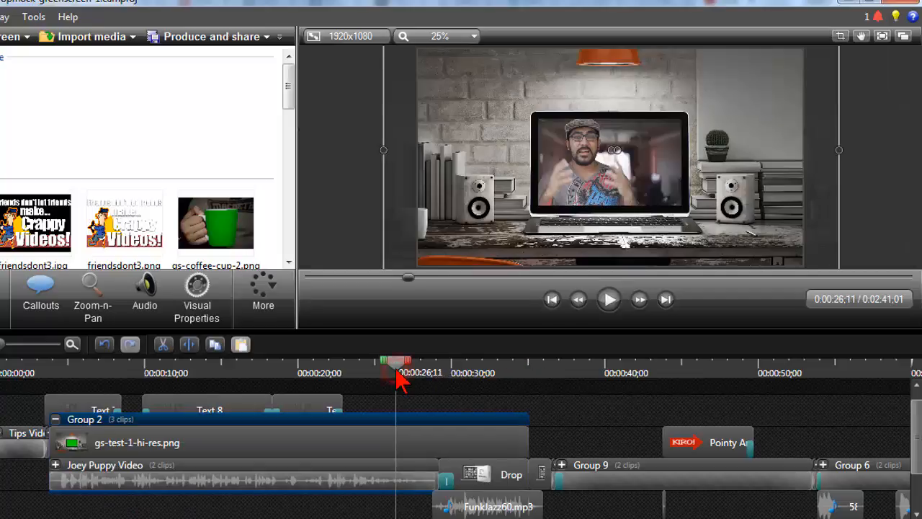
click(399, 444)
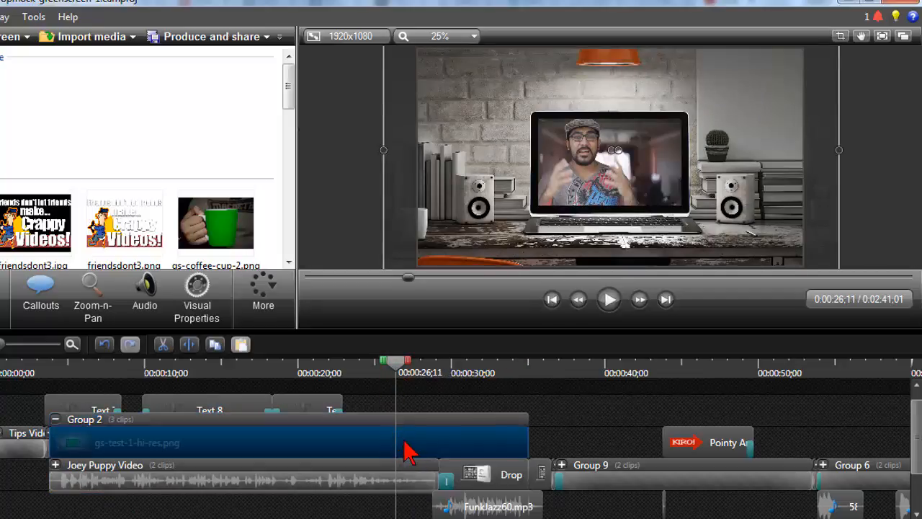
click(396, 479)
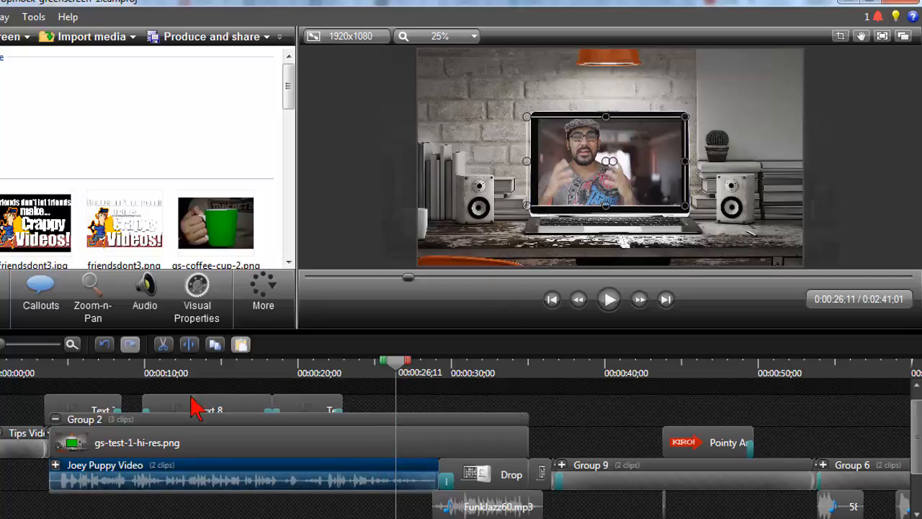
click(366, 374)
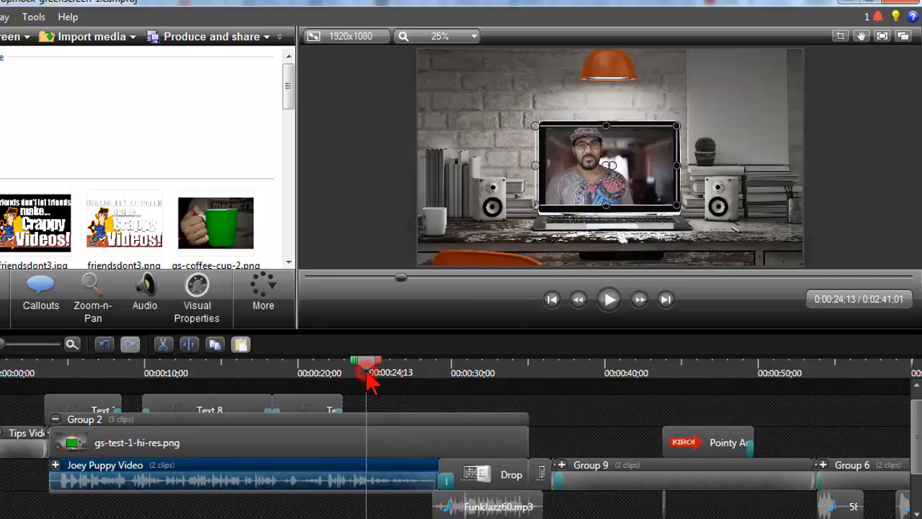
Group the green-screen laptop image at 00:02:13;00 with the camera-video.trec screen and system audio clips beneath it
scroll(371, 378, down, 6)
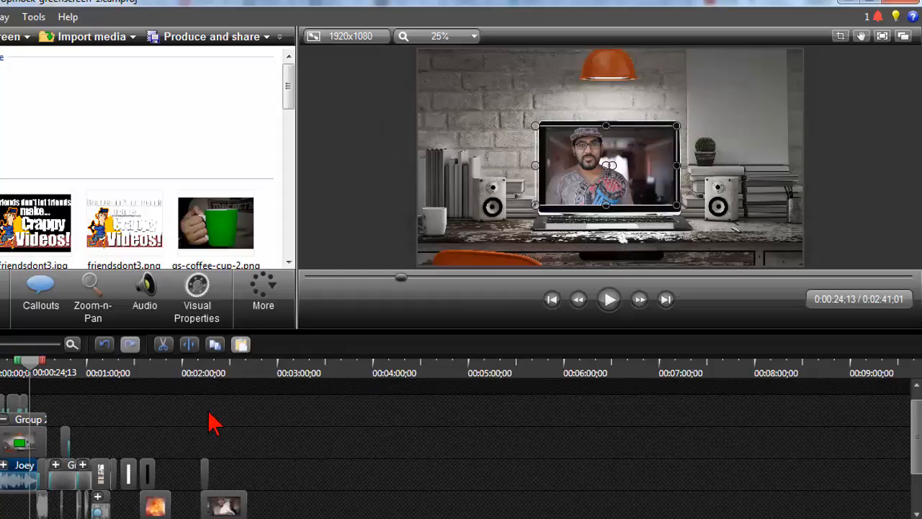
click(205, 420)
click(203, 368)
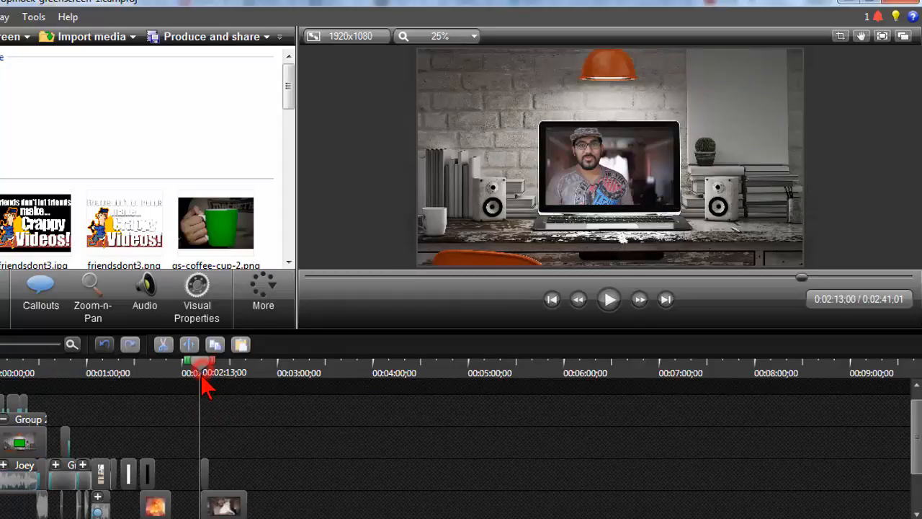
scroll(202, 382, up, 6)
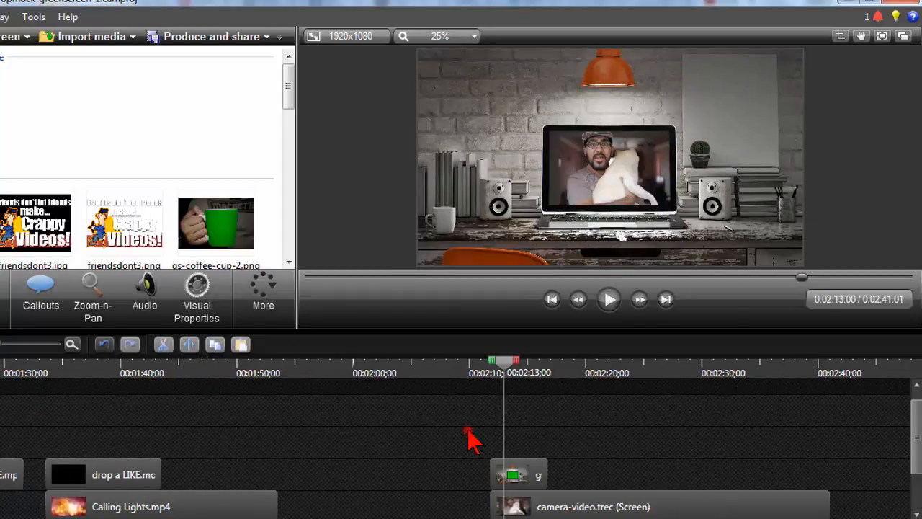
click(468, 436)
drag(477, 461, 603, 508)
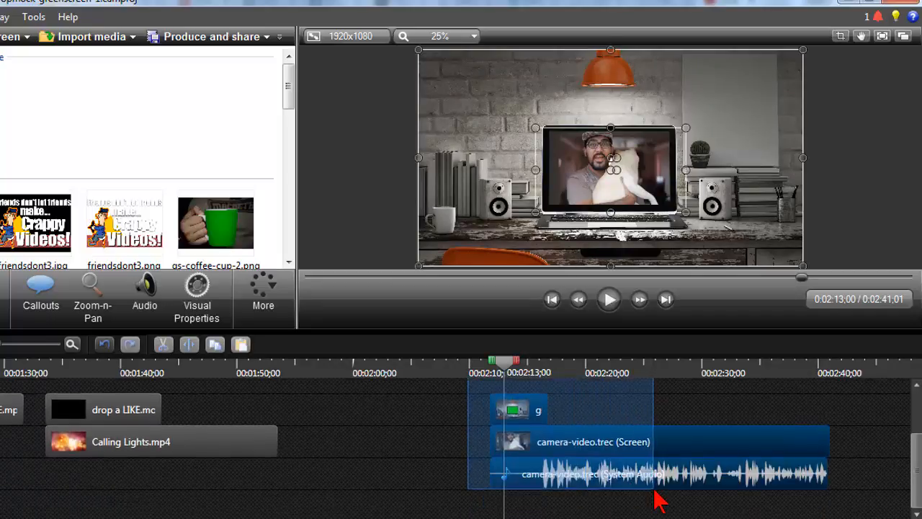
click(427, 430)
click(526, 421)
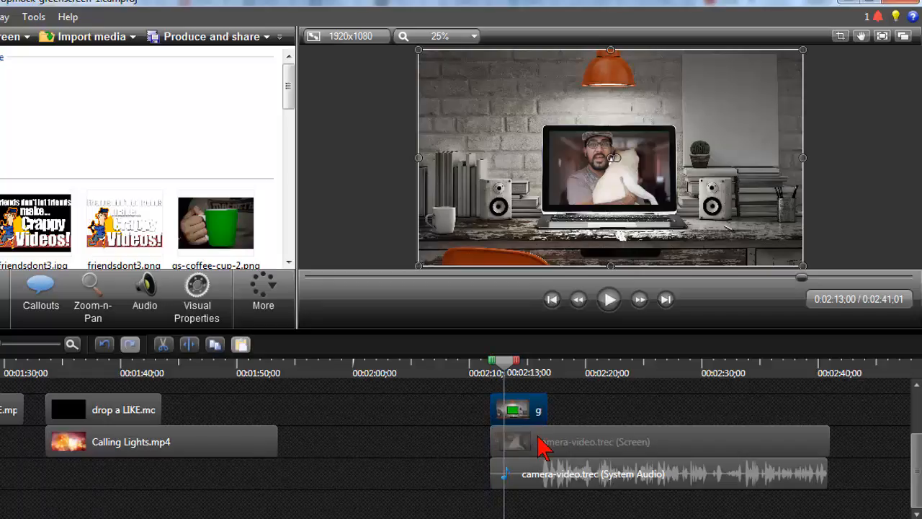
ctrl+click(540, 440)
ctrl+click(551, 477)
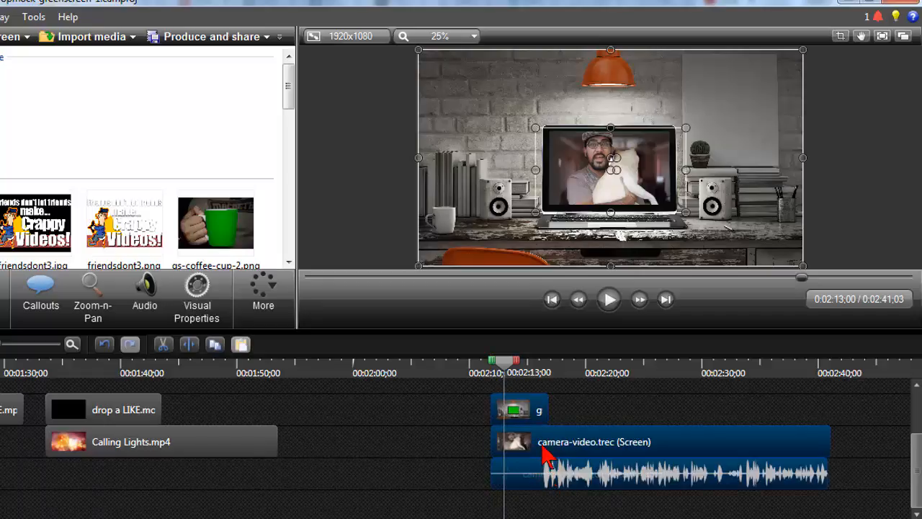
right_click(545, 452)
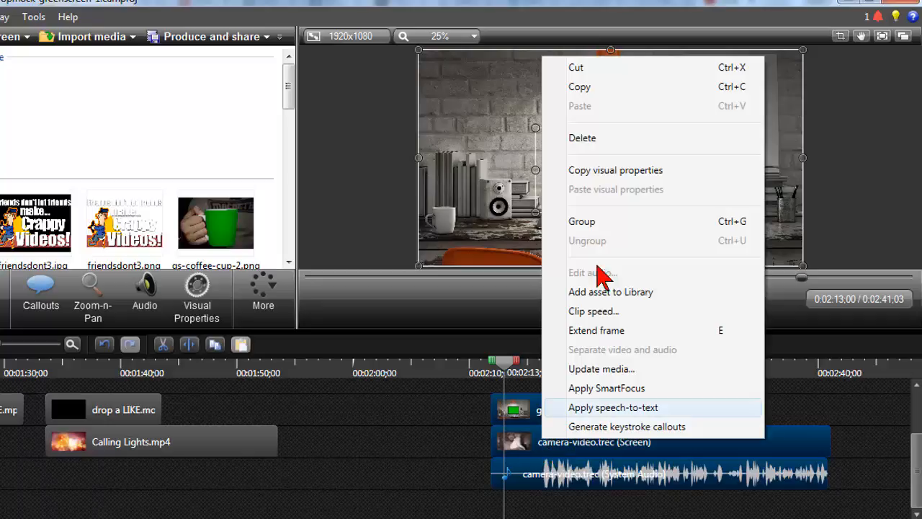
click(595, 221)
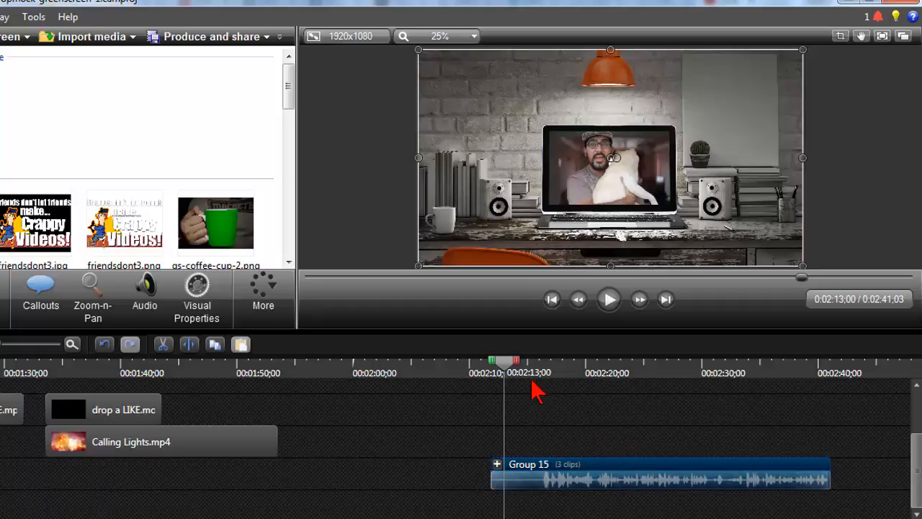
Add another copy of the green-screen laptop image to empty timeline space after Group 15 and stretch it to fill the canvas width
drag(505, 371, 486, 385)
click(405, 376)
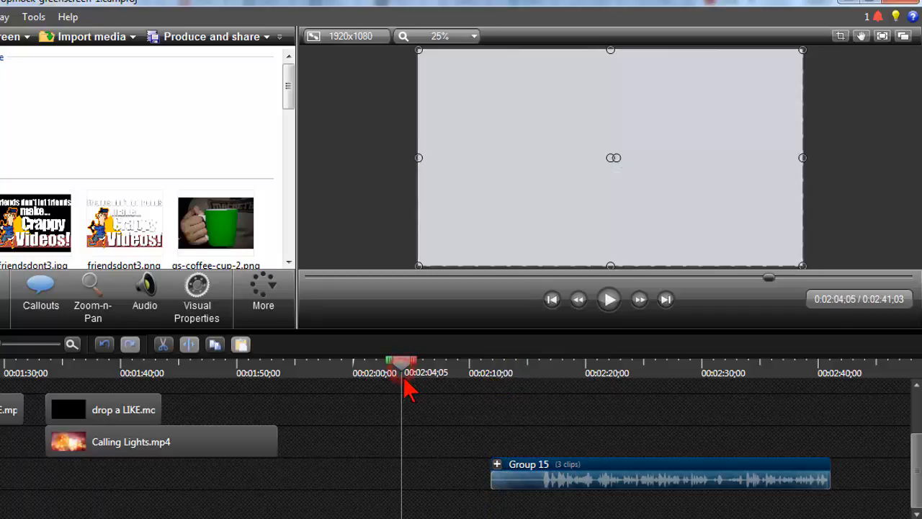
ctrl+scroll(417, 391, down, 3)
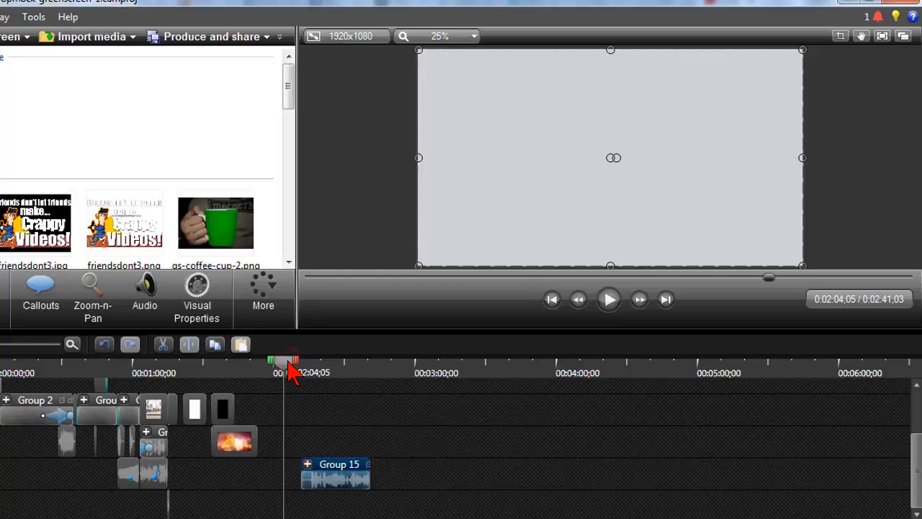
click(288, 99)
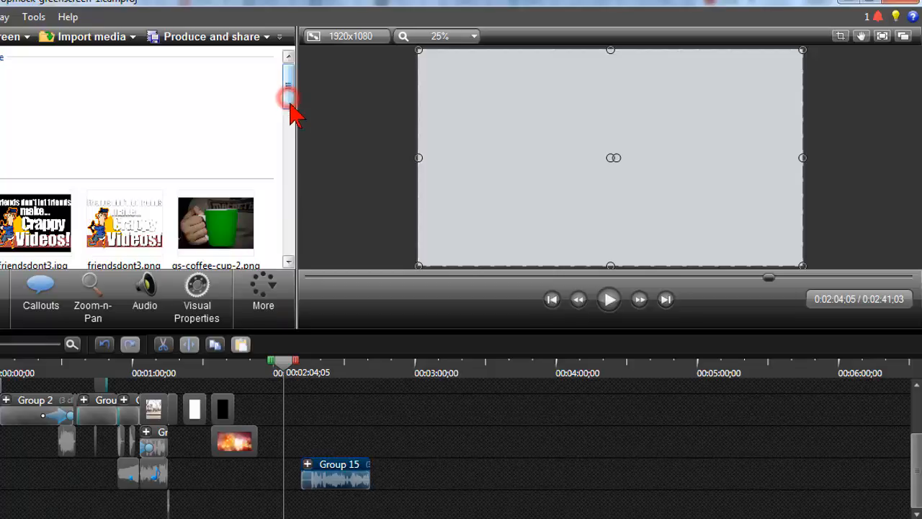
drag(290, 103, 292, 141)
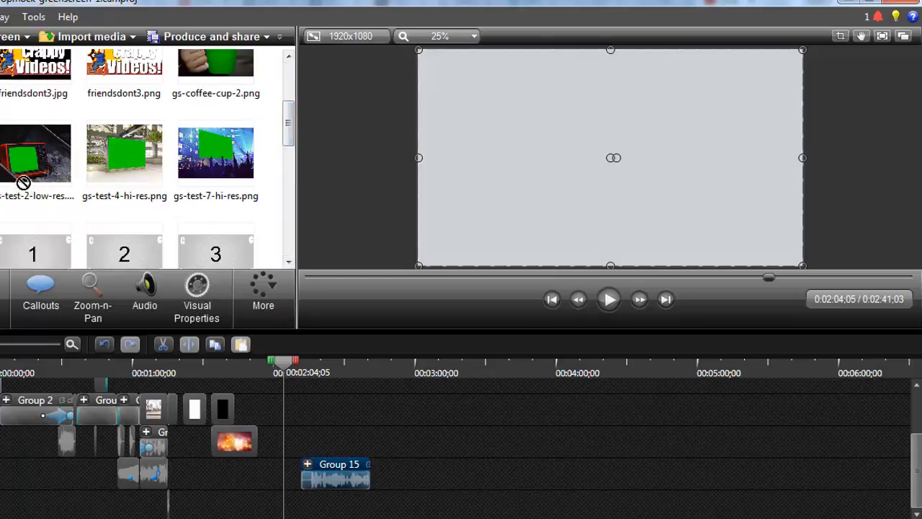
drag(24, 182, 395, 441)
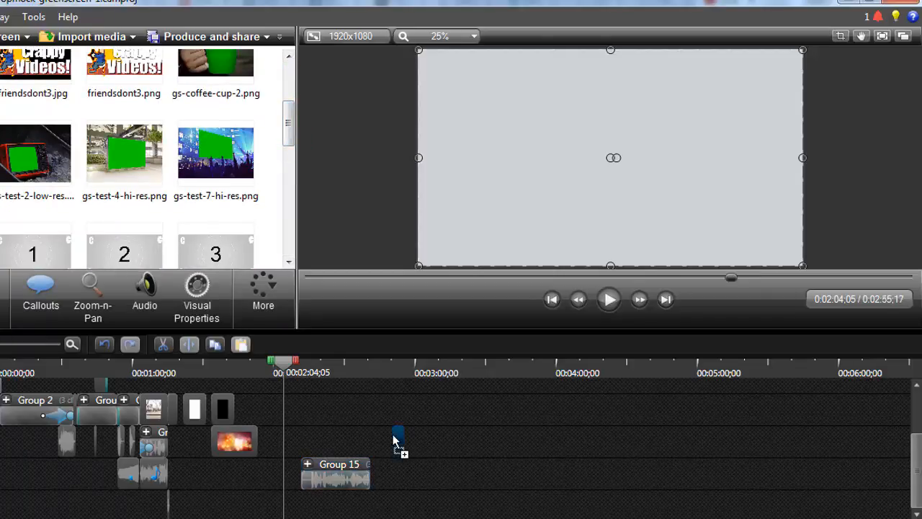
click(396, 369)
drag(425, 157, 421, 159)
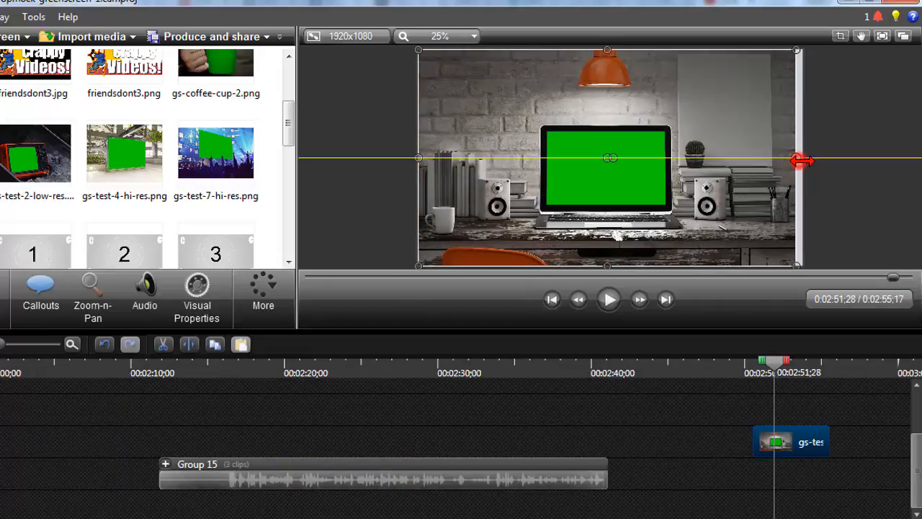
drag(796, 159, 809, 159)
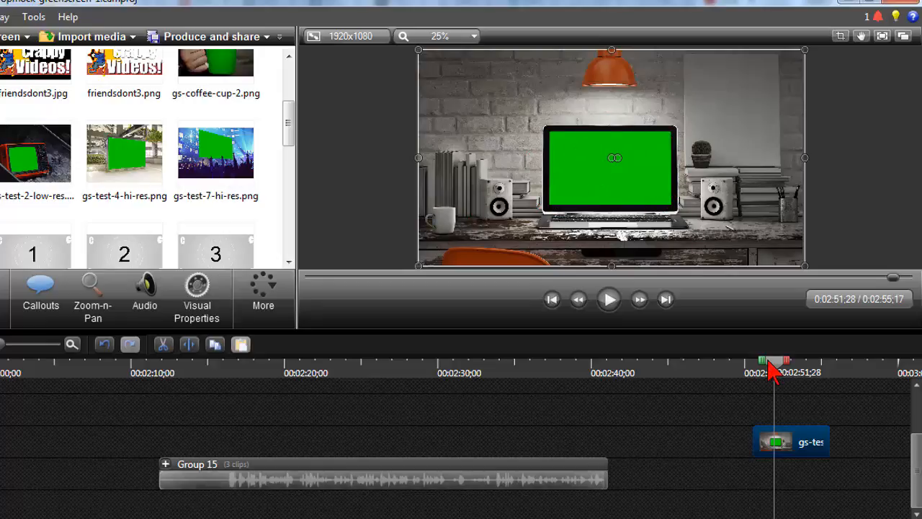
Add camera-video.trec to the timeline above the new laptop image, near 00:02:52;06
drag(772, 369, 778, 366)
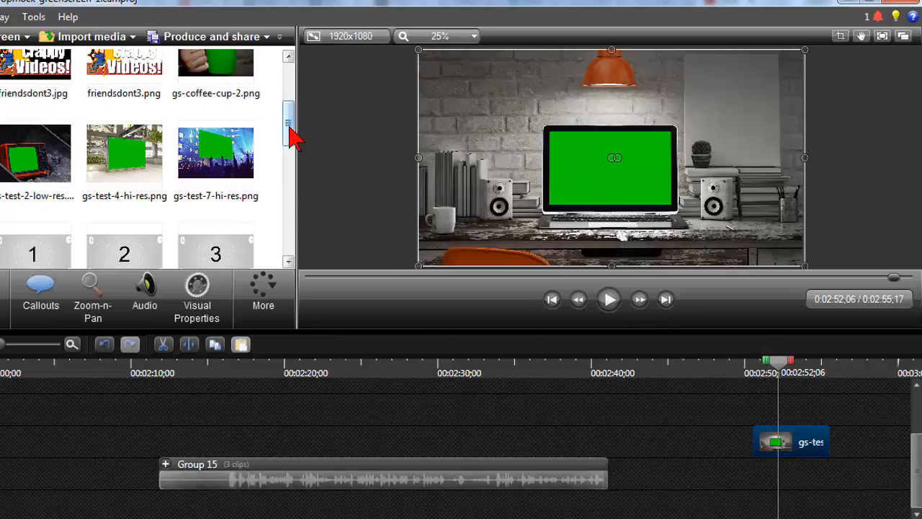
drag(291, 137, 294, 99)
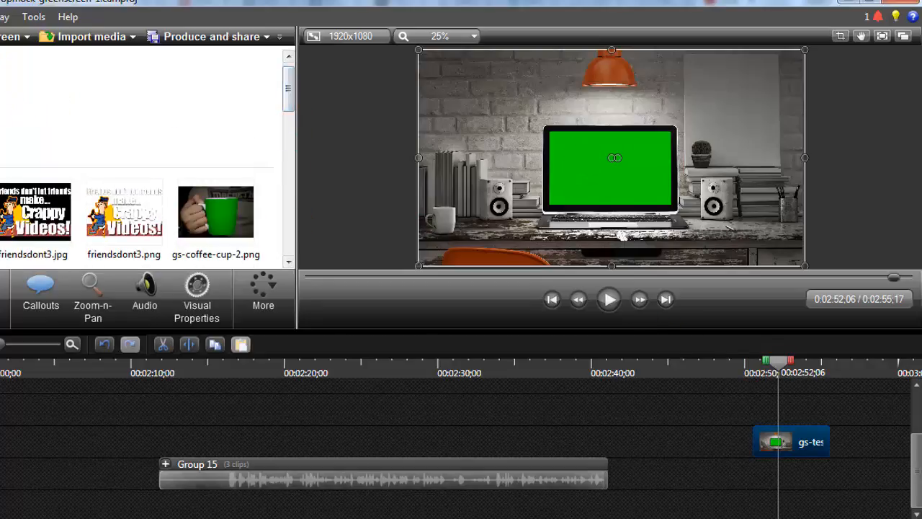
drag(1, 119, 694, 355)
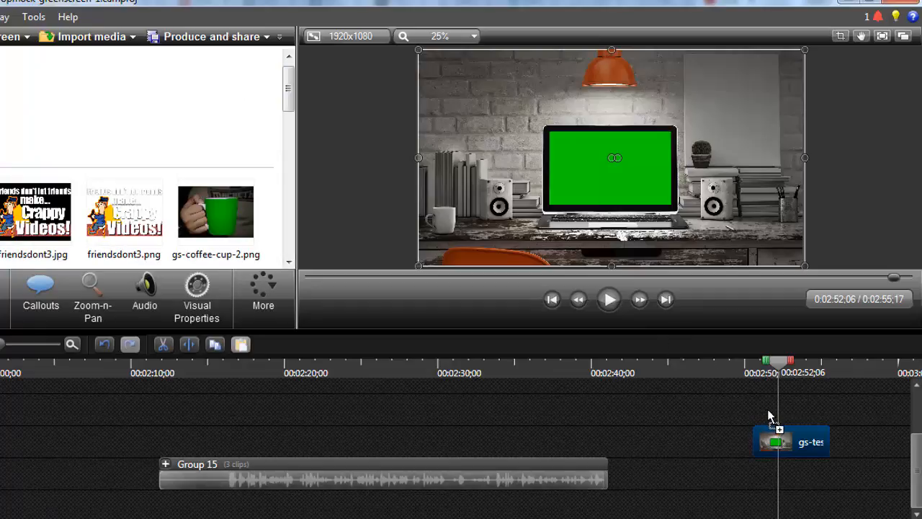
drag(768, 416, 768, 417)
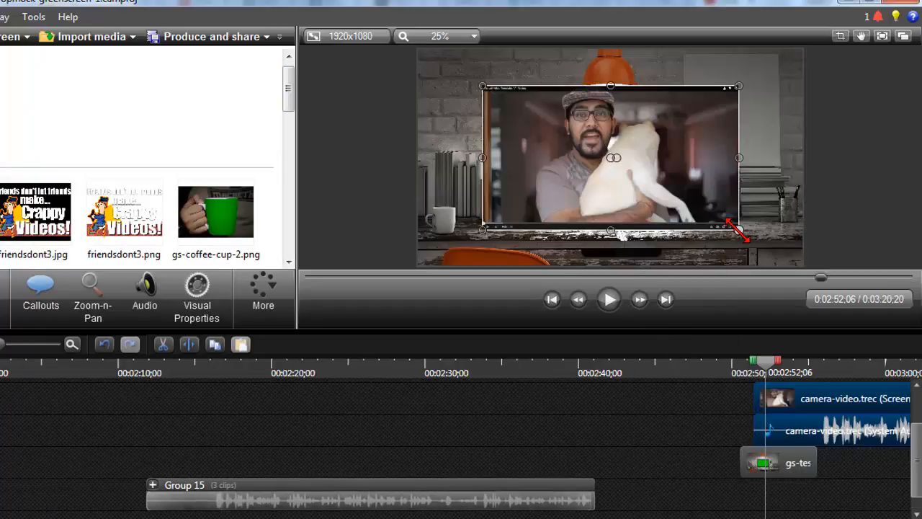
Scale down and reposition the camera video on the canvas so it covers the laptop's green screen area
drag(738, 230, 666, 189)
drag(594, 116, 658, 135)
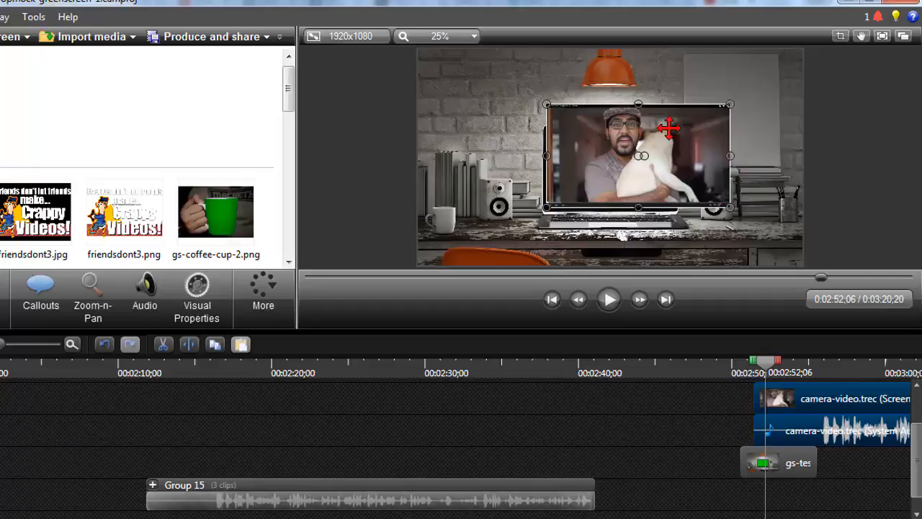
drag(730, 105, 672, 135)
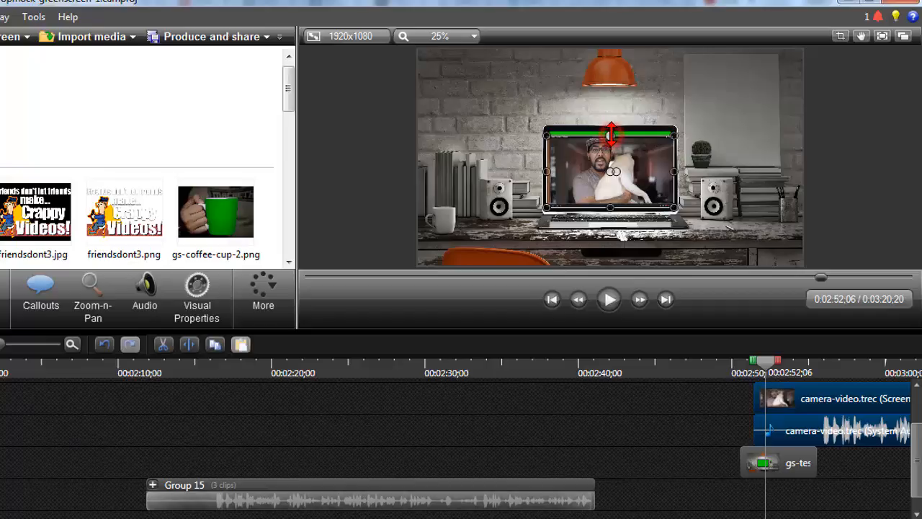
drag(611, 133, 611, 129)
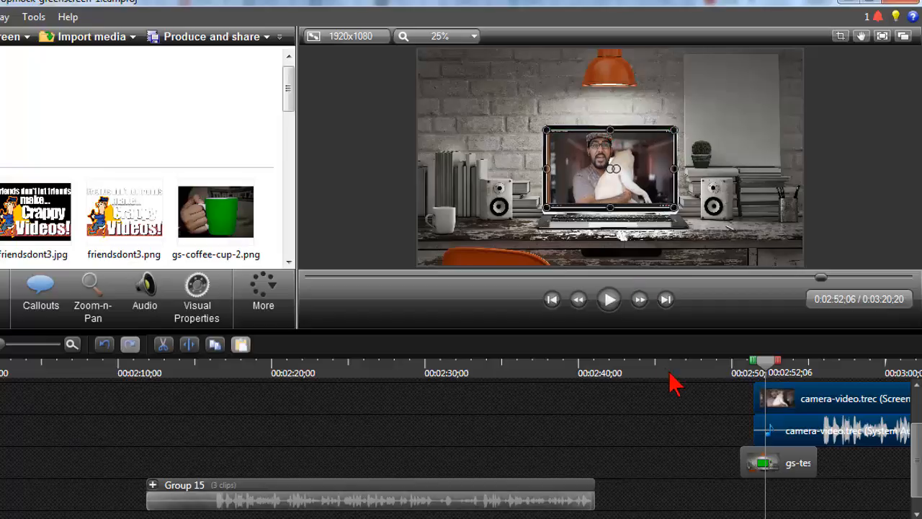
Shrink the camera video slightly from its lower-right corner so it fits within the laptop's screen on the canvas
click(695, 407)
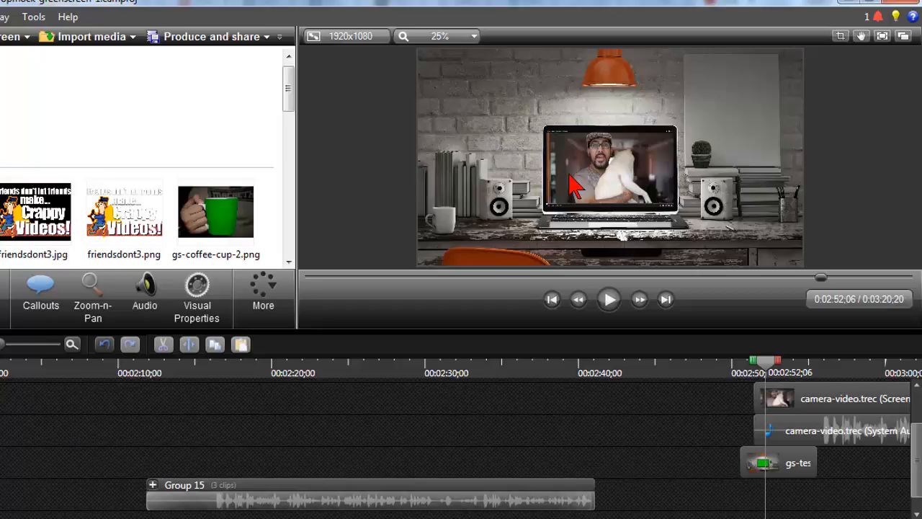
scroll(574, 186, up, 2)
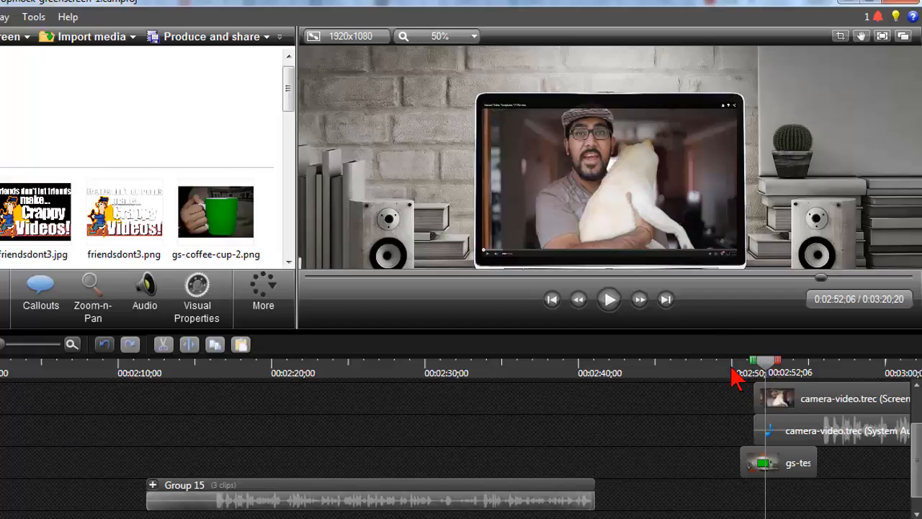
drag(464, 366, 478, 369)
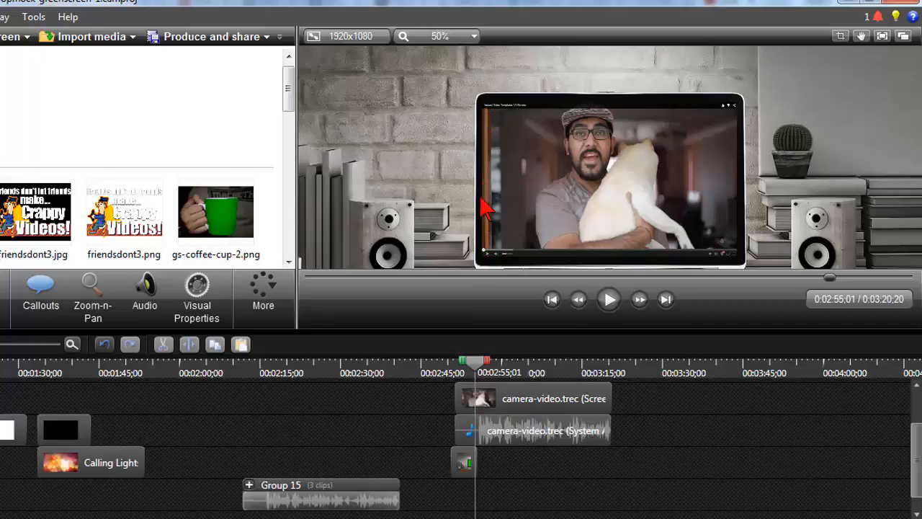
click(555, 404)
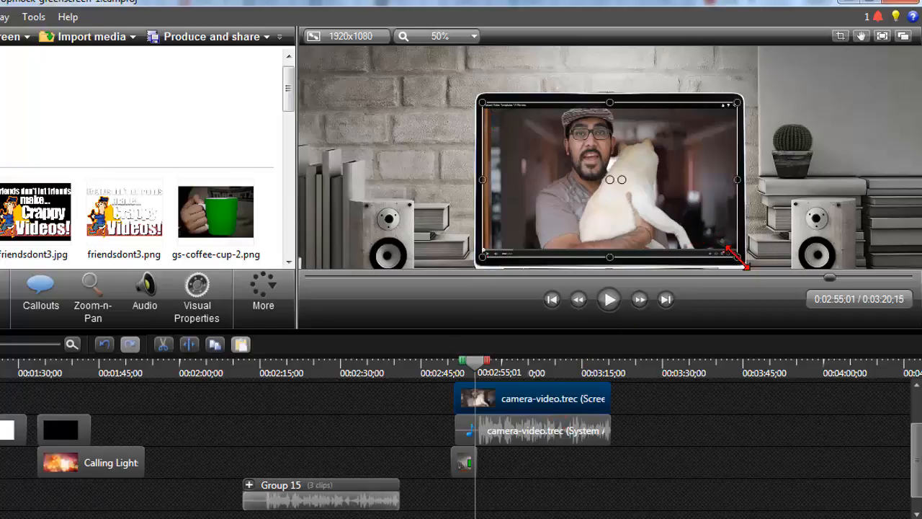
mouse_move(738, 256)
mouse_down()
mouse_move(725, 252)
mouse_move(734, 252)
mouse_up()
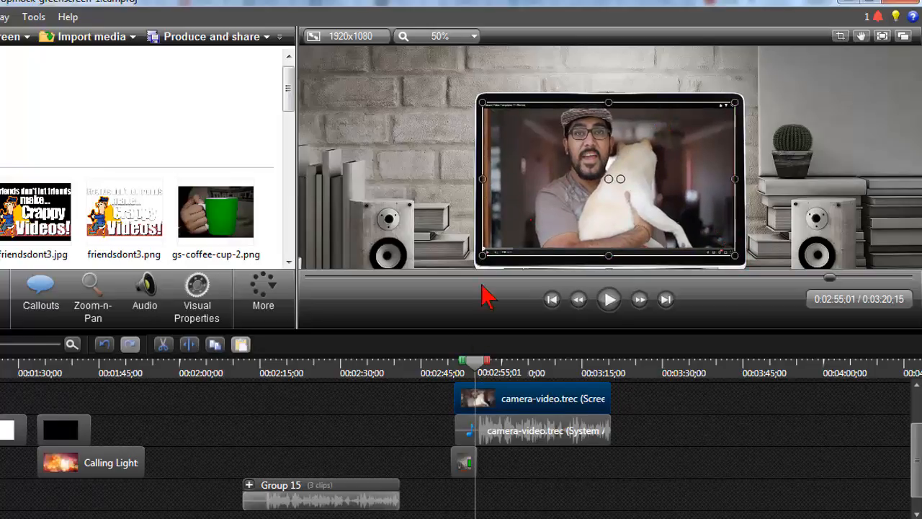
click(441, 408)
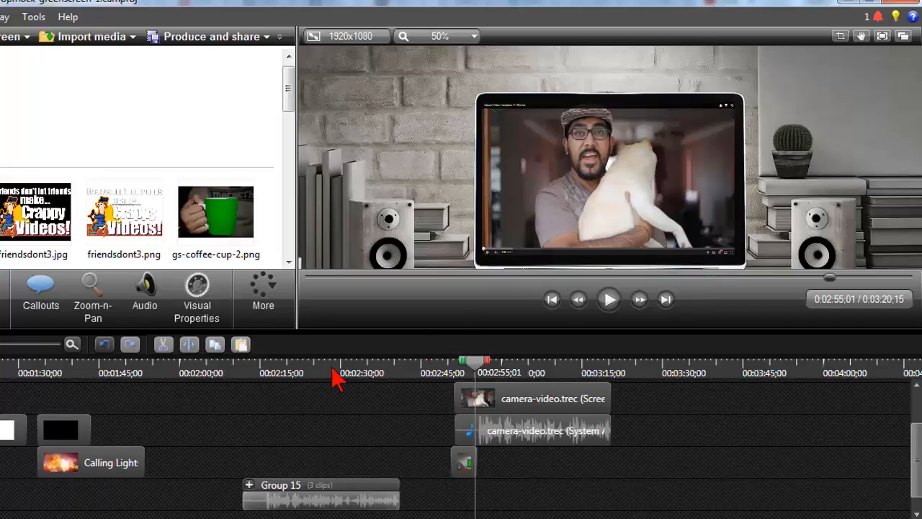
Review the finished laptop and television mockups along the timeline, ending on the orange TV scene at 00:00:39;23
click(382, 370)
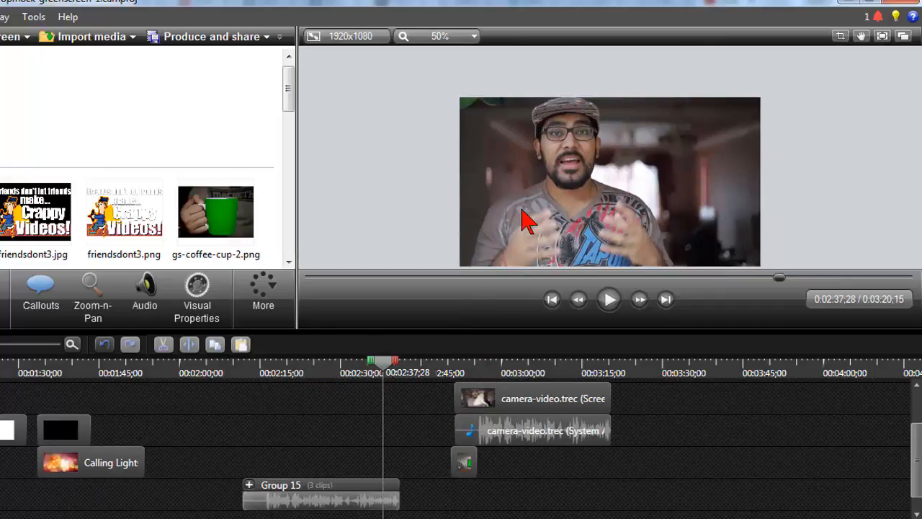
click(490, 373)
click(224, 371)
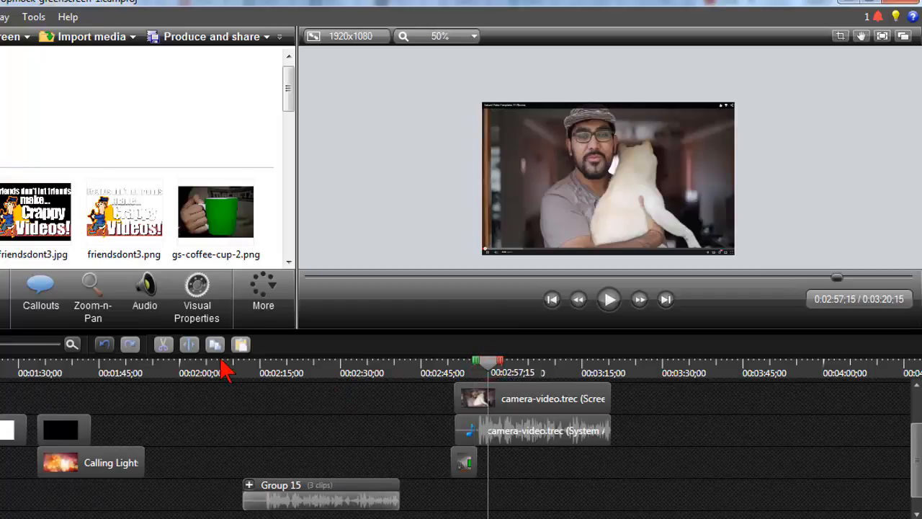
scroll(226, 362, down, 4)
click(208, 366)
scroll(195, 403, up, 7)
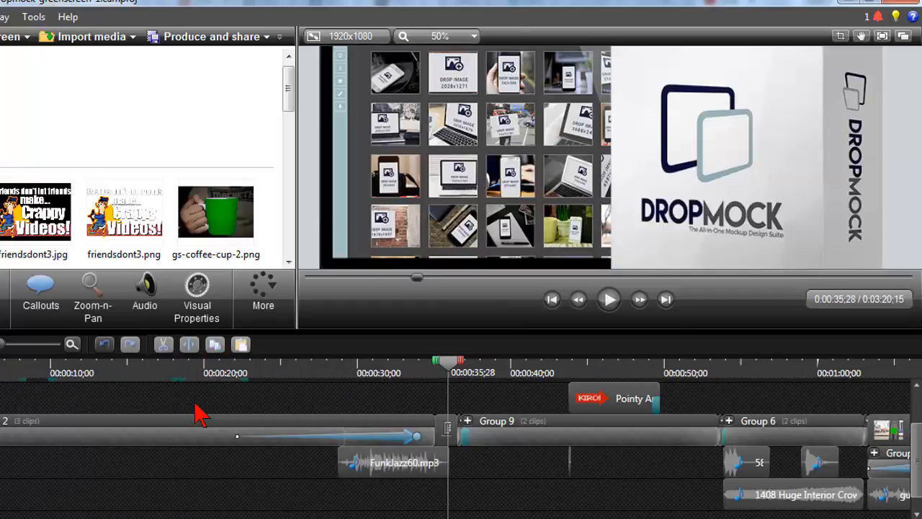
scroll(195, 403, down, 1)
click(245, 373)
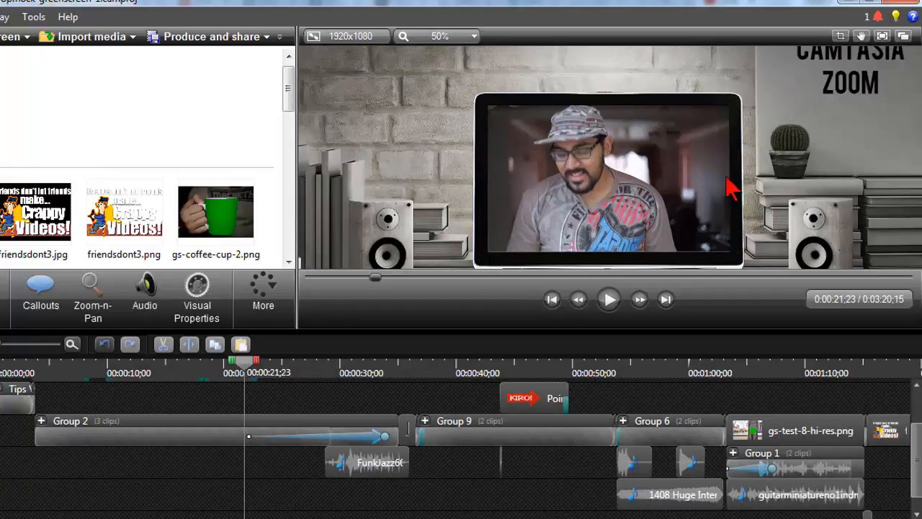
click(453, 373)
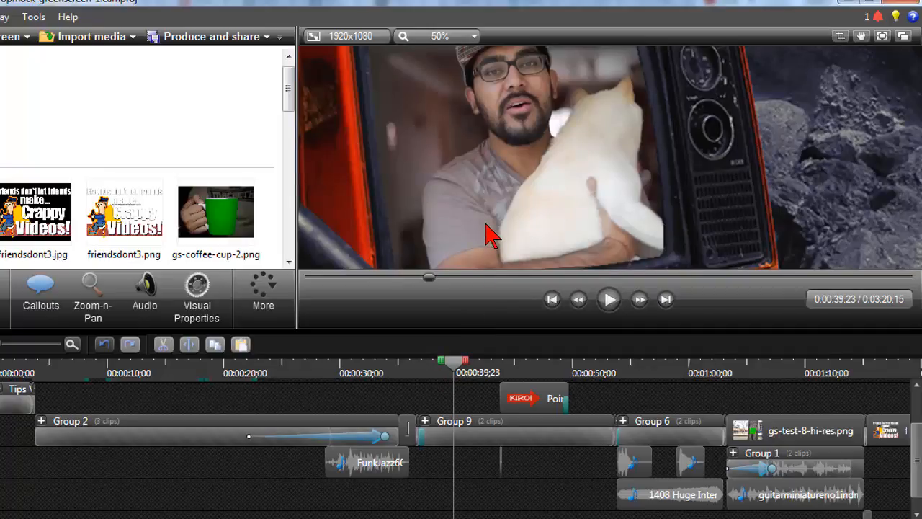
scroll(477, 192, down, 1)
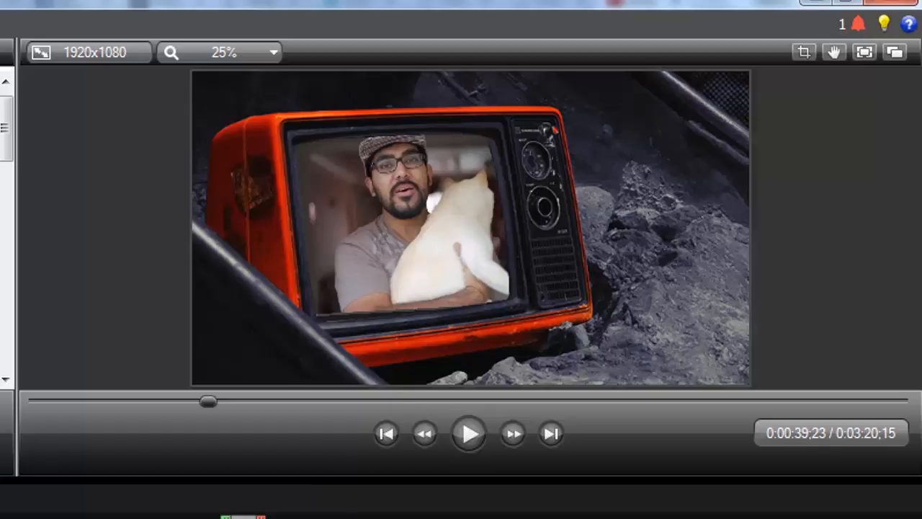
Set the Z rotation of the camera video inside Group 9 to 2 so it tilts with the orange television
click(479, 184)
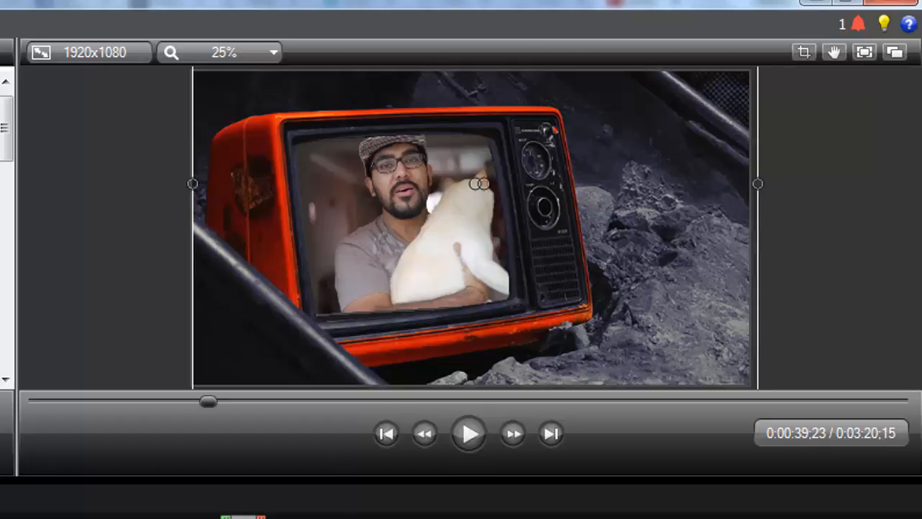
click(431, 222)
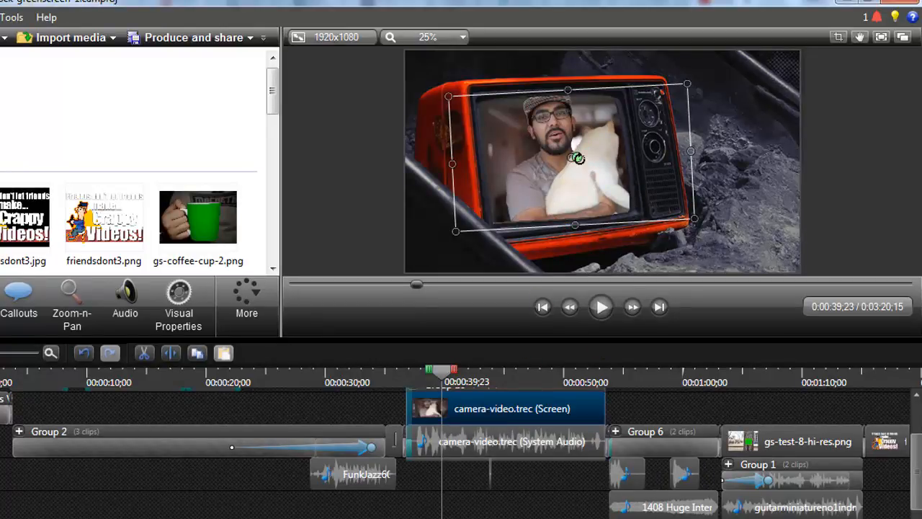
drag(580, 158, 585, 159)
click(178, 299)
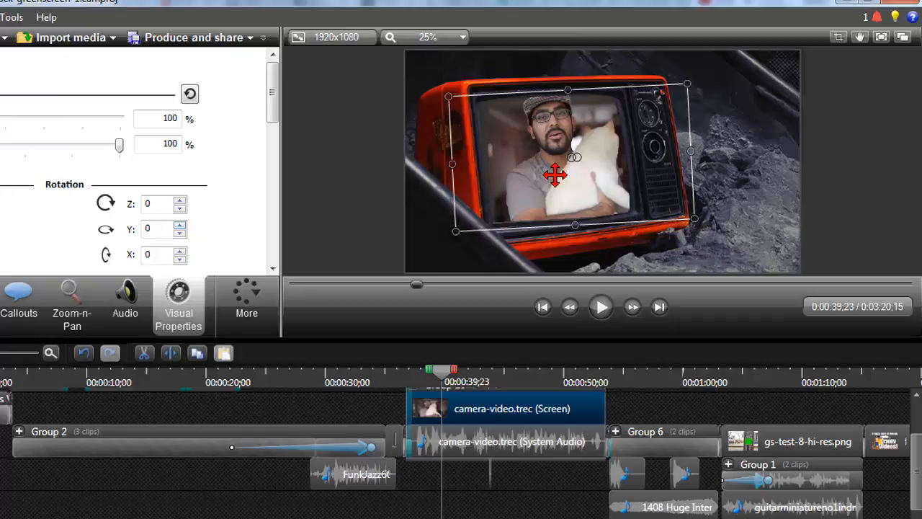
click(179, 201)
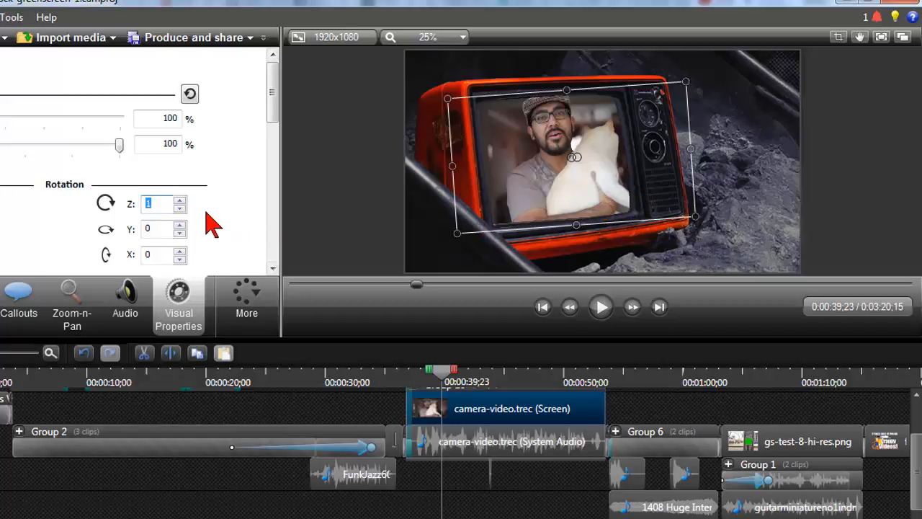
click(180, 200)
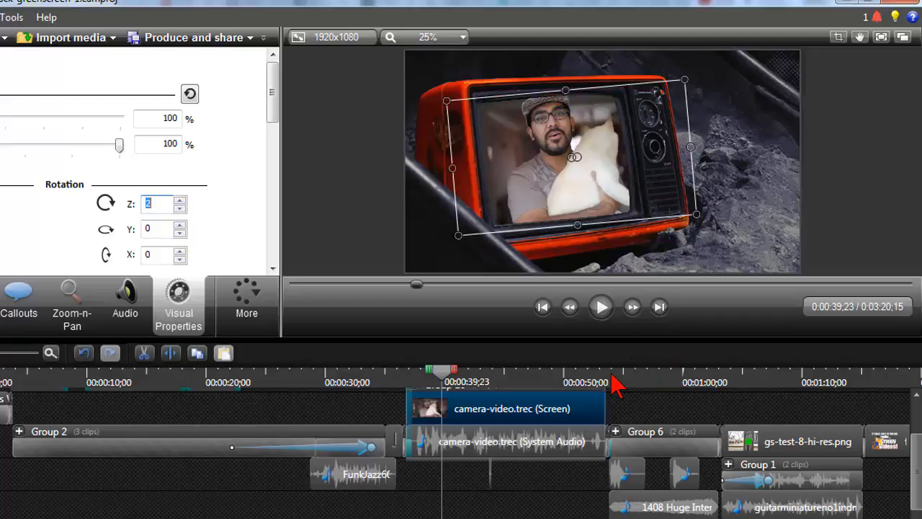
click(387, 408)
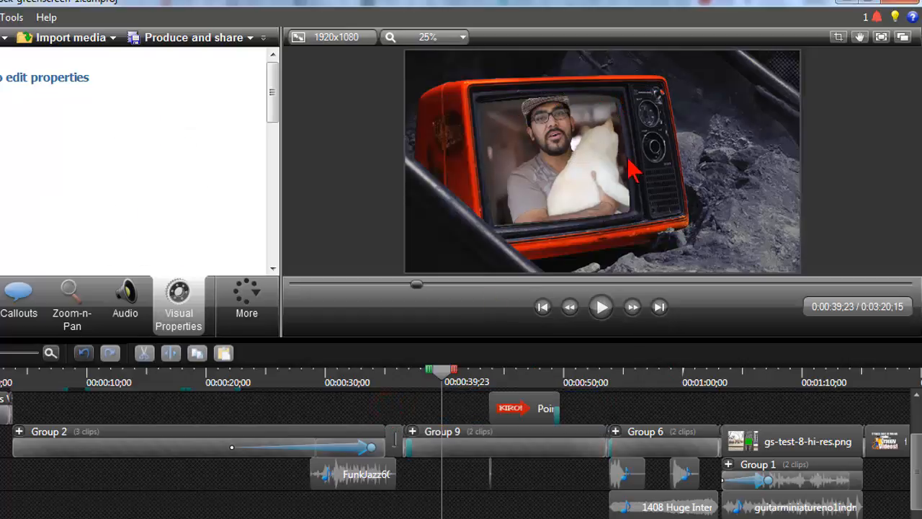
Expand Group 6 at the concert scene around 00:00:58;29 and select its camera-video.trec screen clip
click(667, 386)
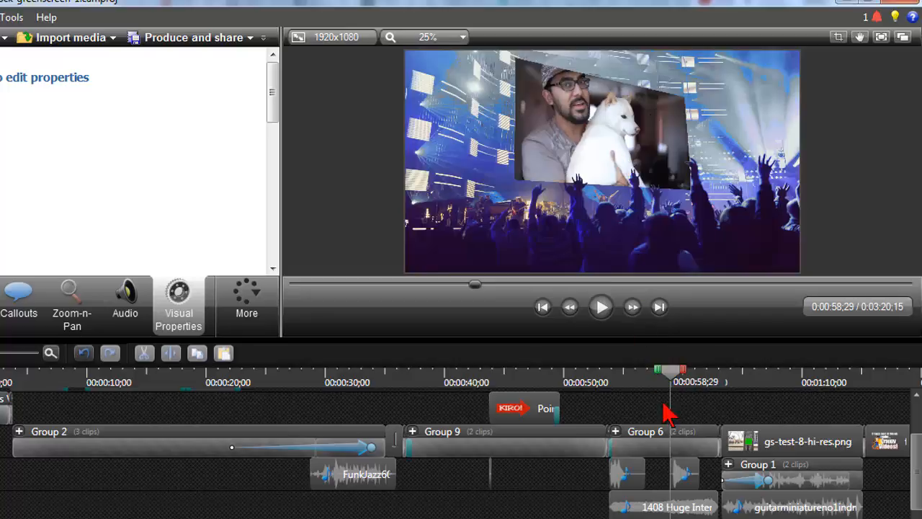
click(616, 433)
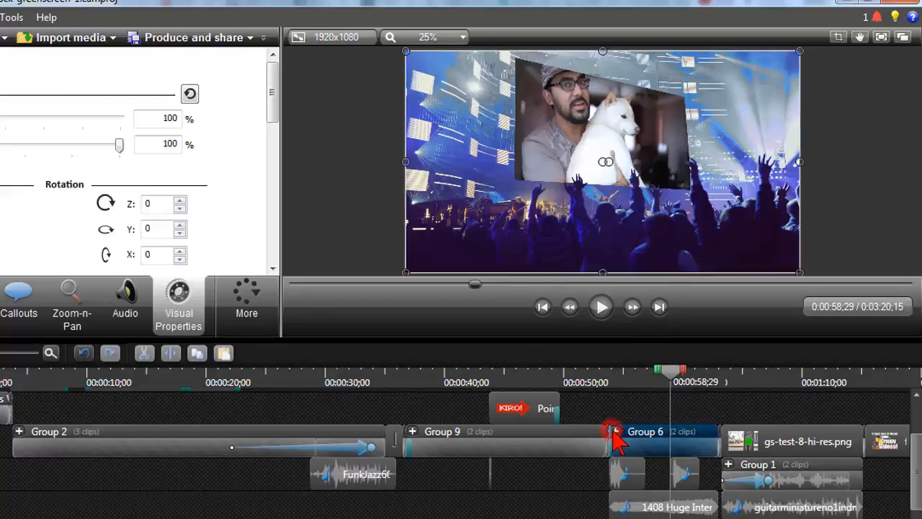
click(616, 431)
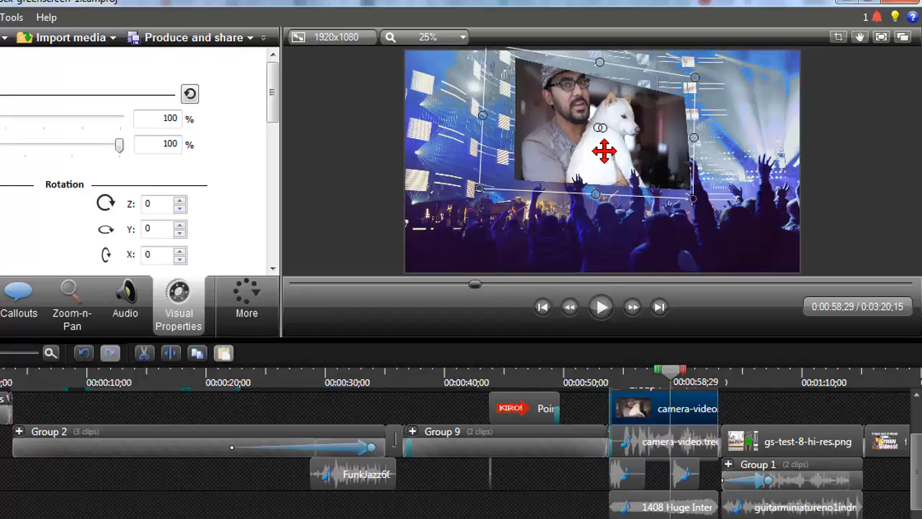
Try Z rotations of up to about 4 on the concert scene's camera video and return the Z rotation to 0
click(179, 200)
click(180, 200)
click(180, 200)
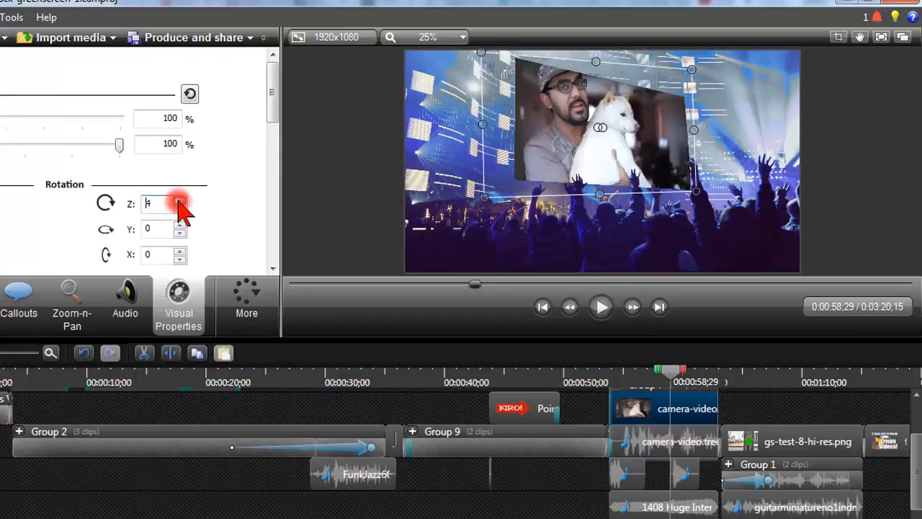
click(179, 200)
click(180, 208)
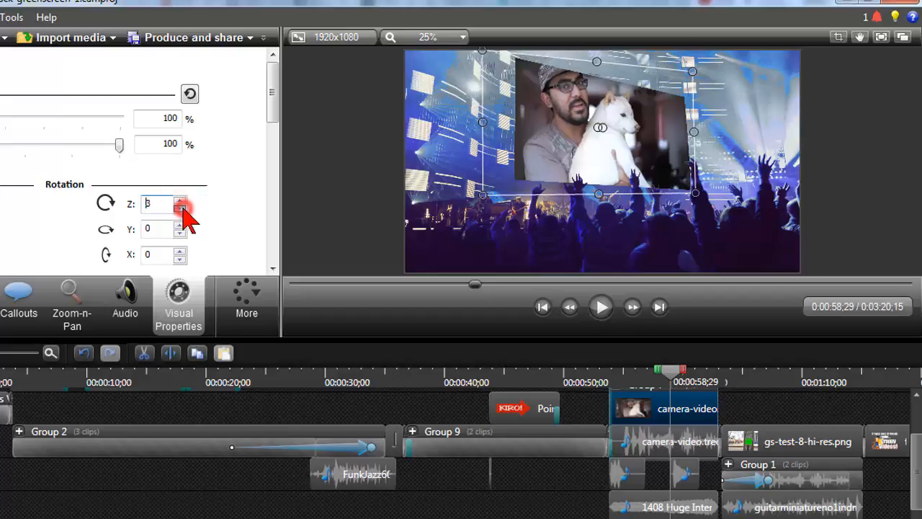
click(179, 208)
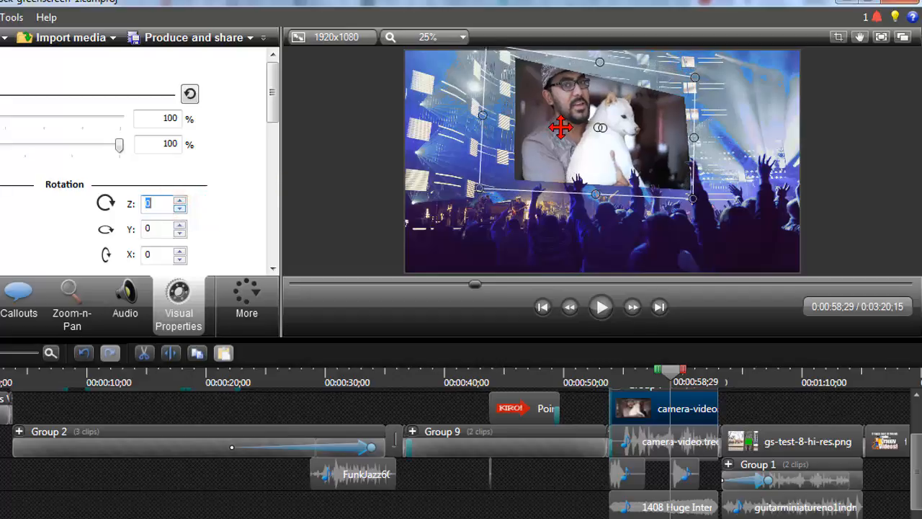
Set the concert scene video's Y rotation to 10, and try X rotations up to 7 before resetting X to 0
click(179, 225)
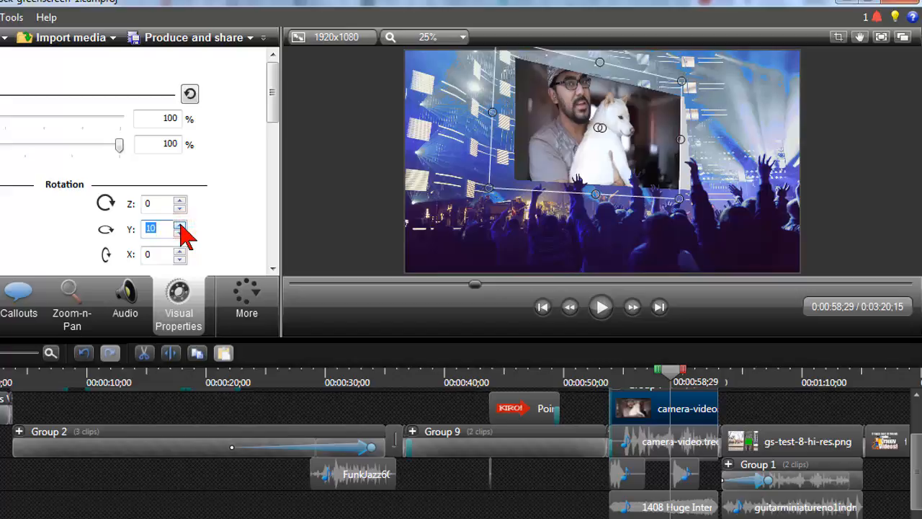
click(180, 250)
click(179, 250)
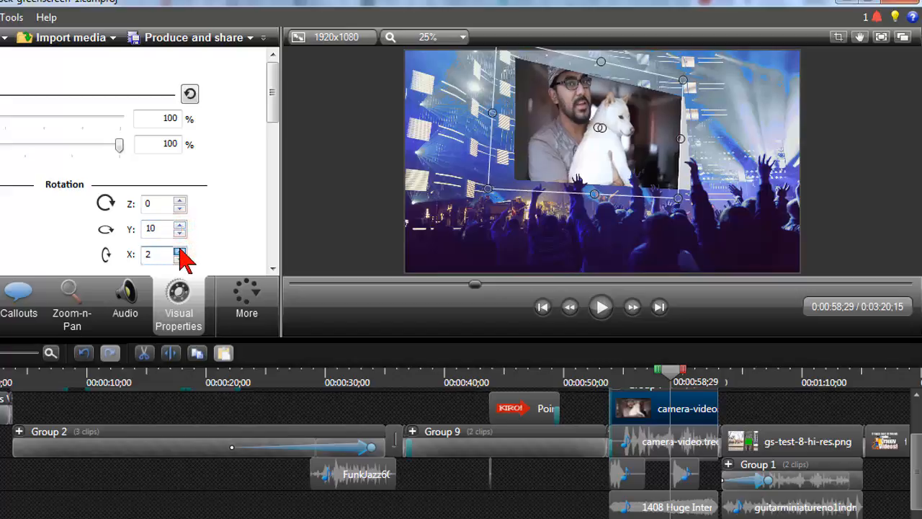
click(180, 250)
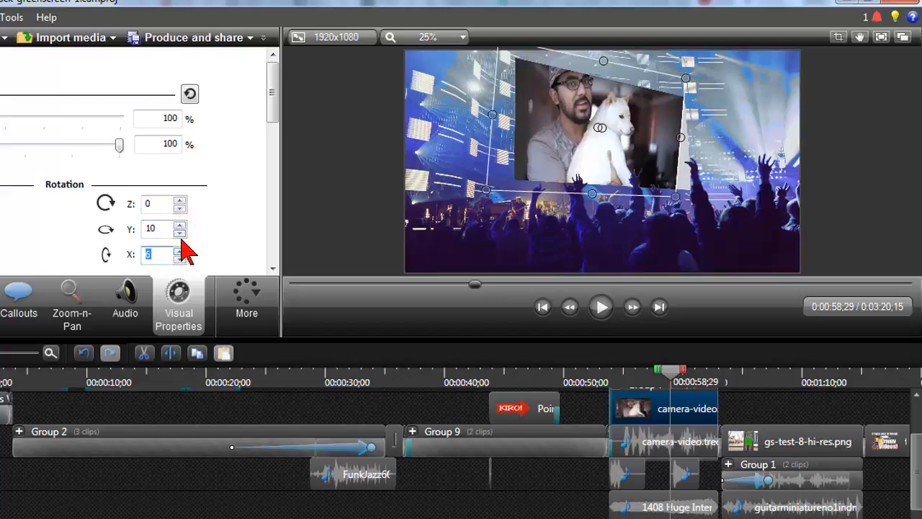
click(180, 250)
click(179, 250)
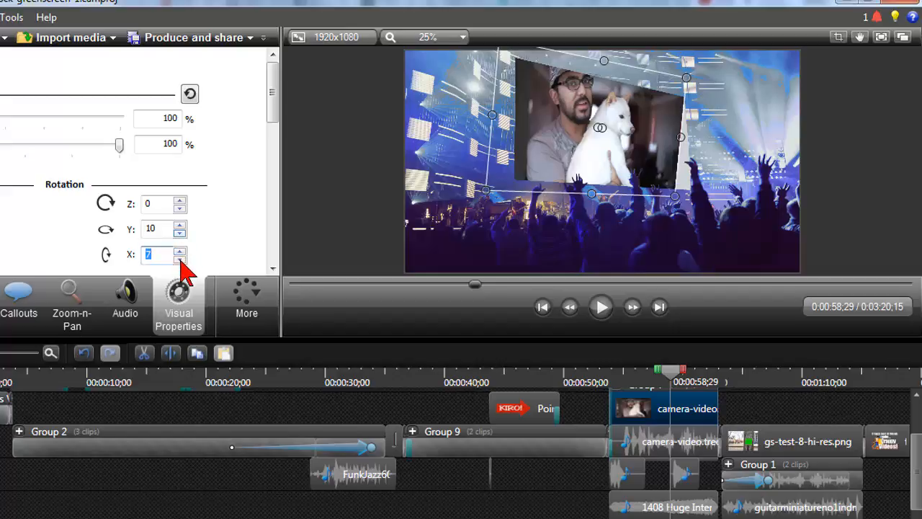
click(180, 260)
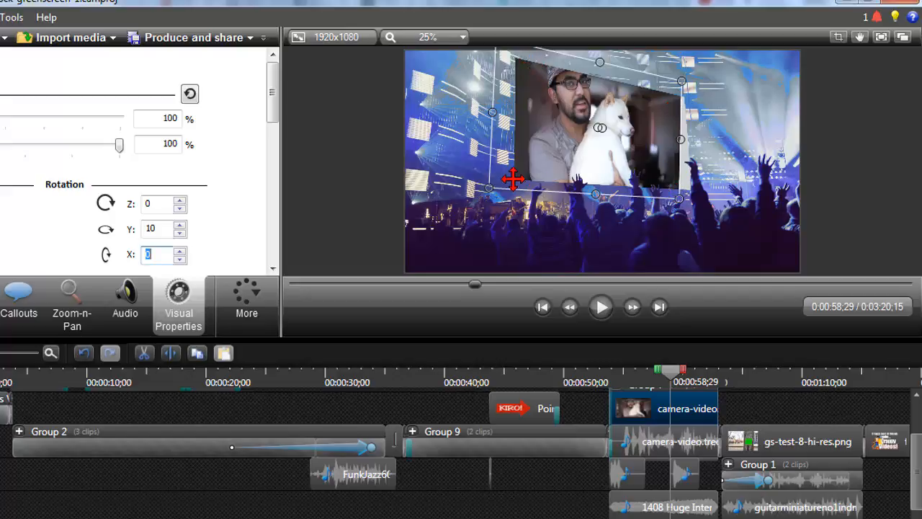
Switch to the web browser and examine the Pexels sunset photo page, highlighting its CC0 License heading and the personal and commercial use terms
click(472, 385)
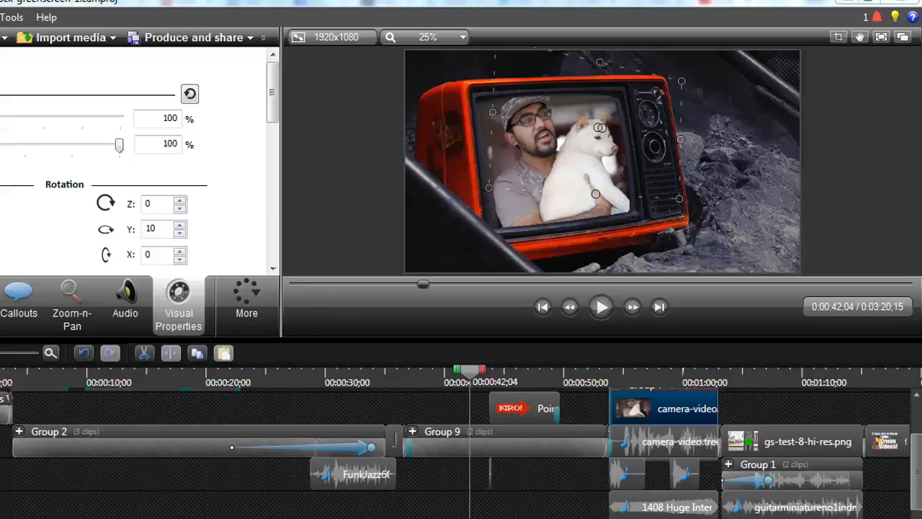
click(335, 180)
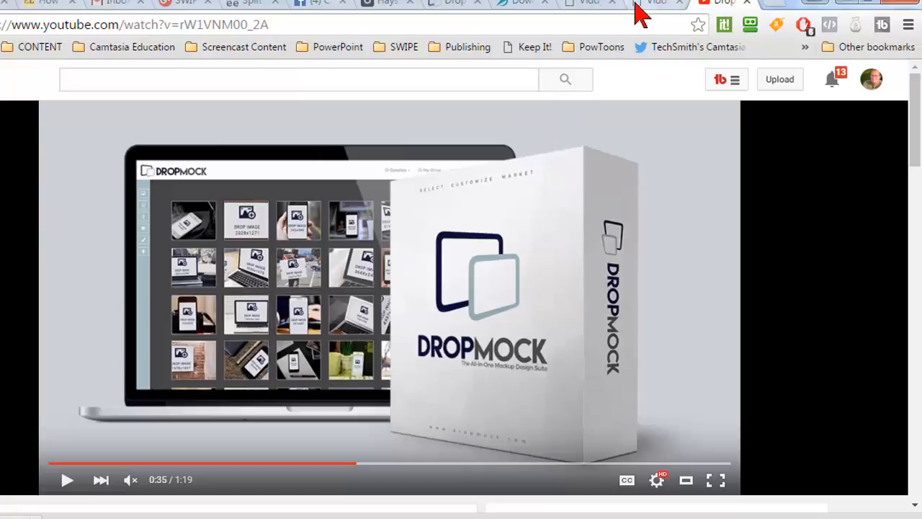
click(401, 10)
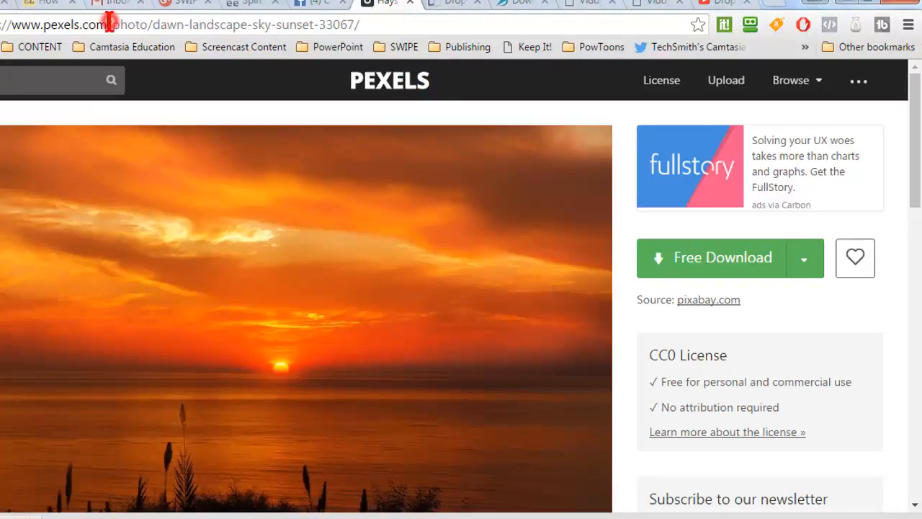
drag(109, 22, 1, 24)
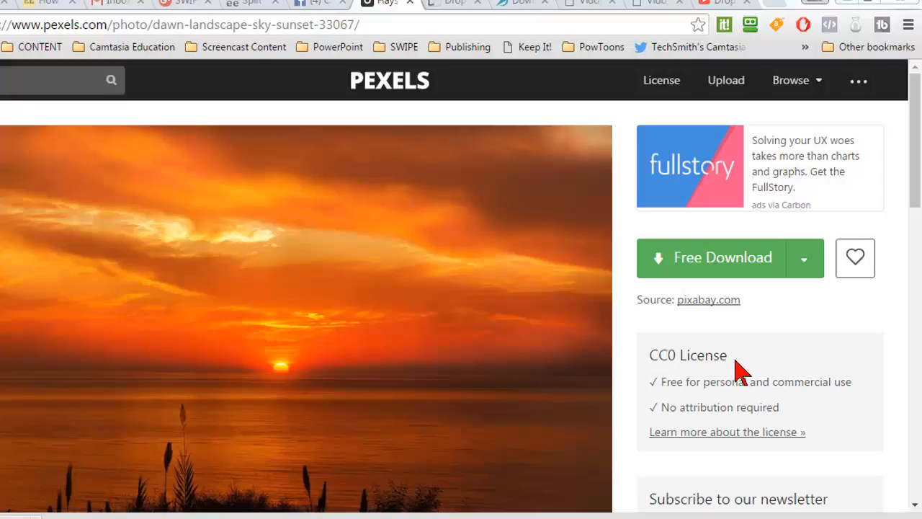
drag(726, 356, 641, 355)
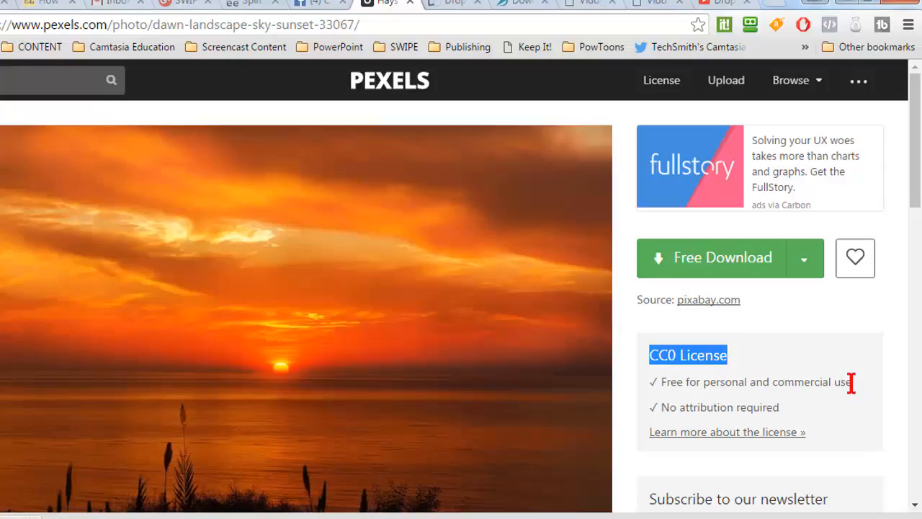
drag(850, 383, 659, 387)
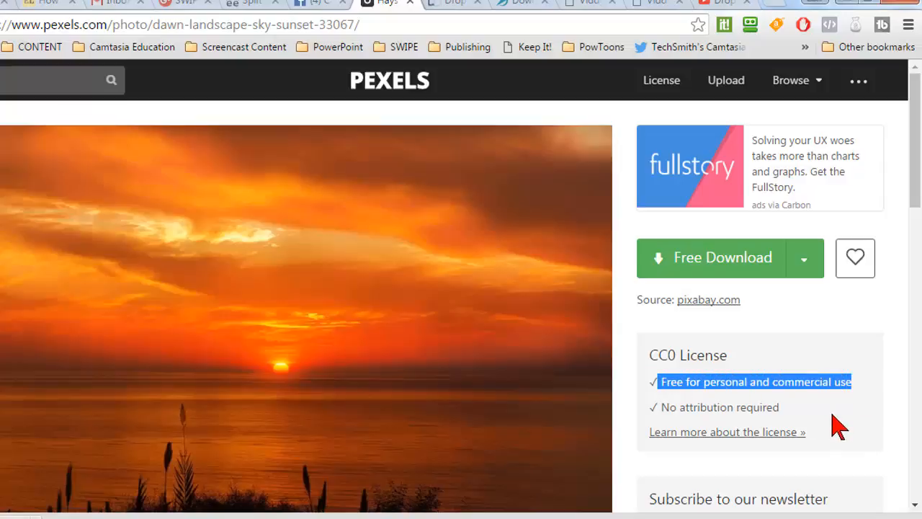
Highlight the "No attribution required" license term and search Pexels for "monitor" photos
drag(779, 407, 667, 407)
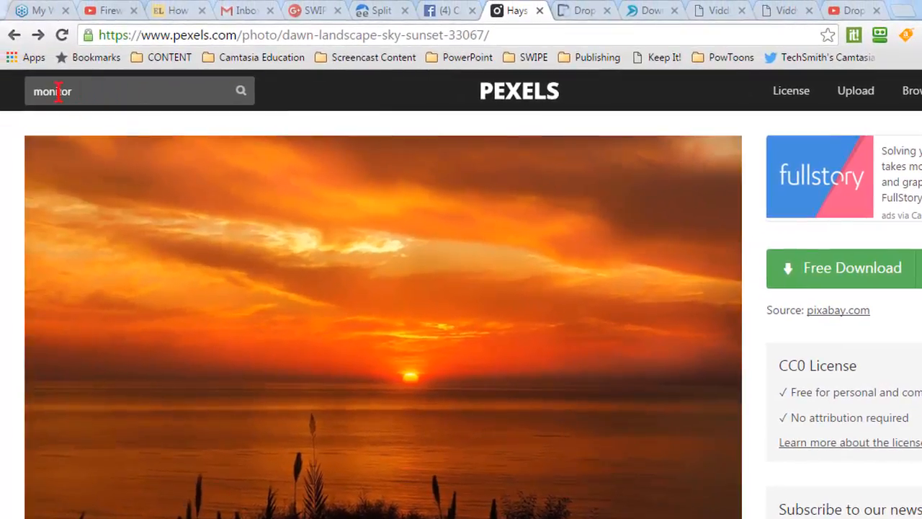
click(241, 94)
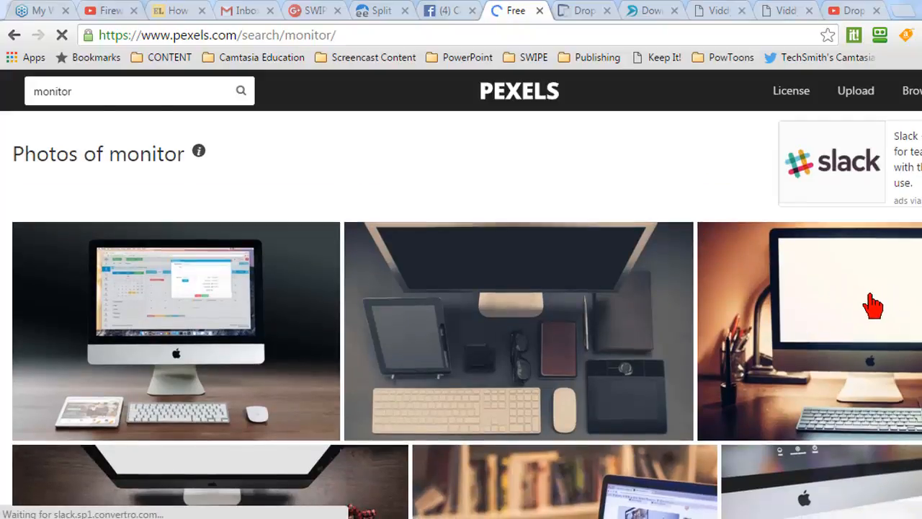
Look through the monitor photo results for desk, laptop and computer pictures whose screens could hold a video
scroll(872, 304, down, 2)
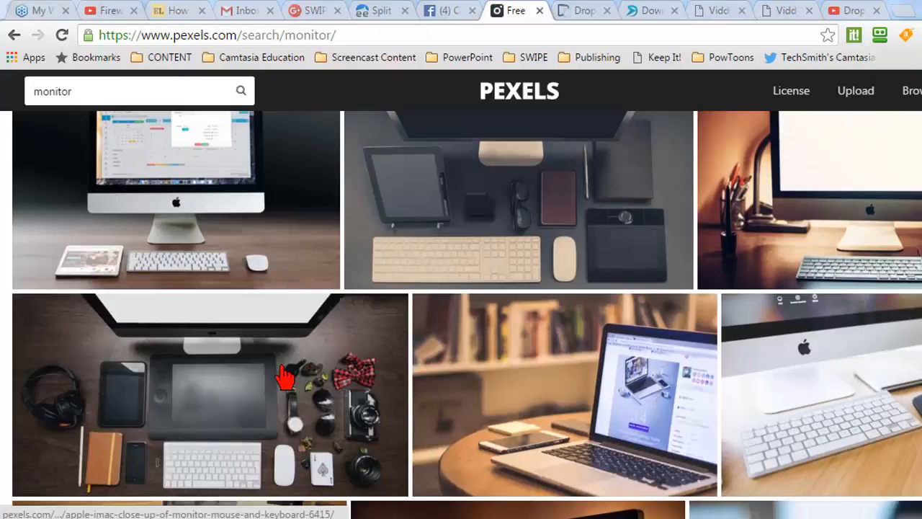
scroll(640, 364, down, 1)
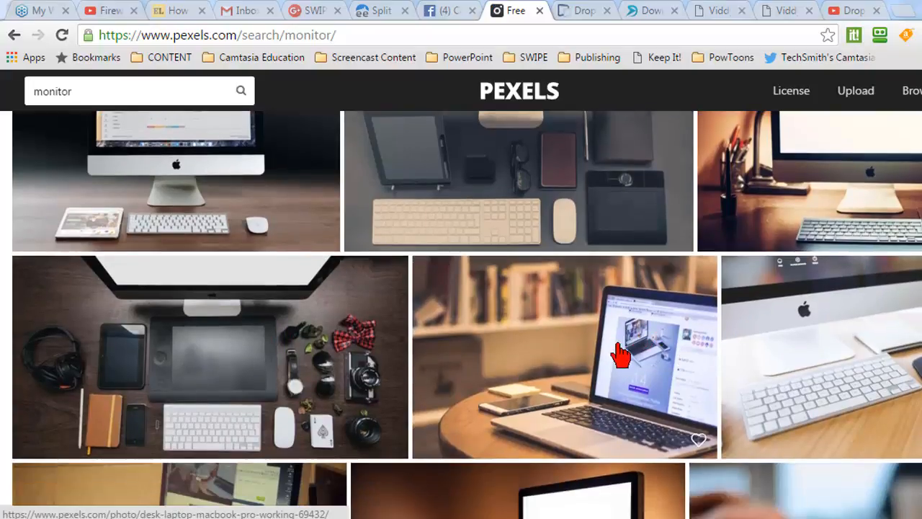
scroll(616, 350, down, 3)
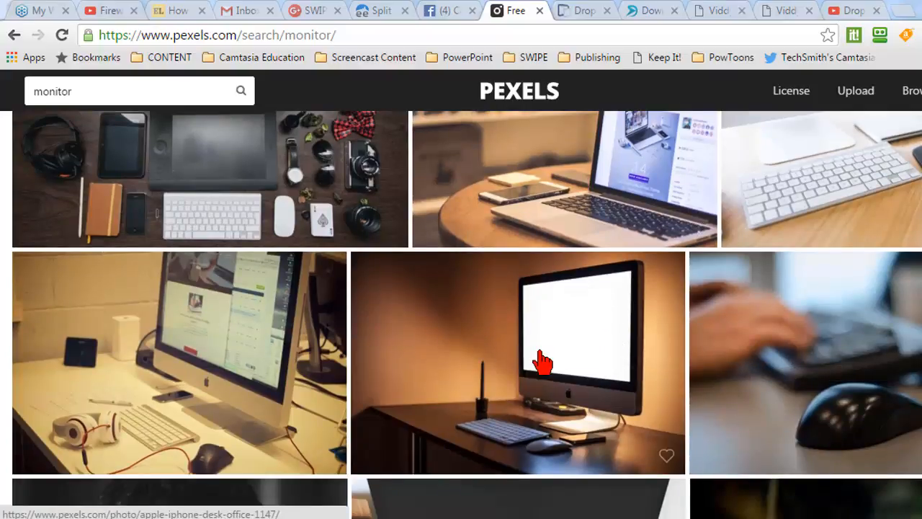
scroll(544, 357, up, 2)
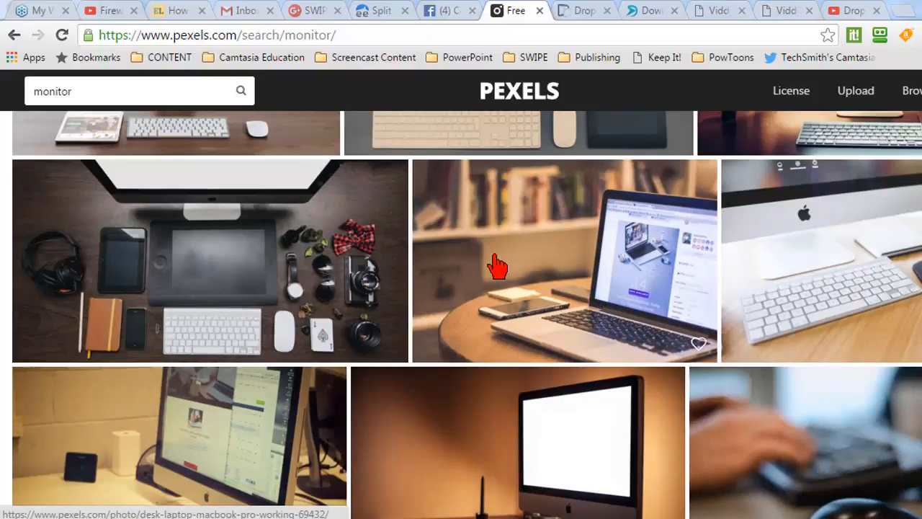
scroll(515, 268, down, 5)
scroll(561, 274, up, 8)
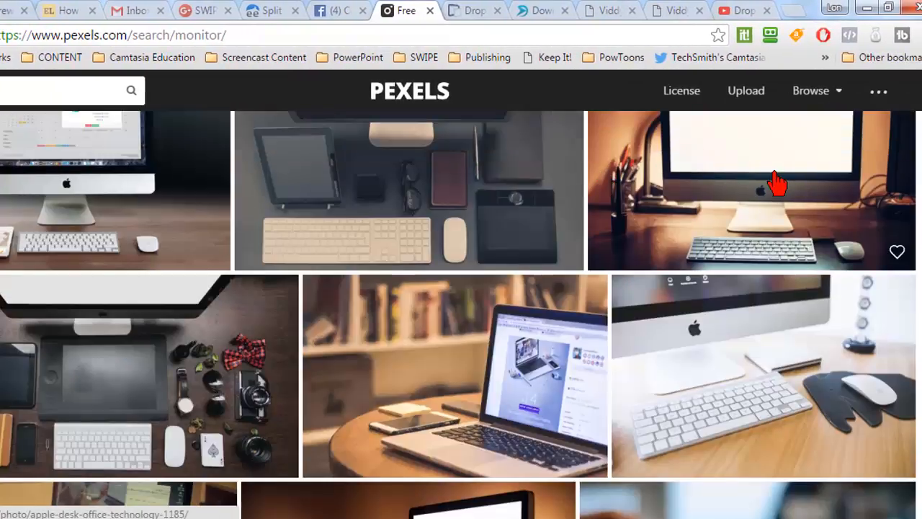
scroll(778, 231, up, 1)
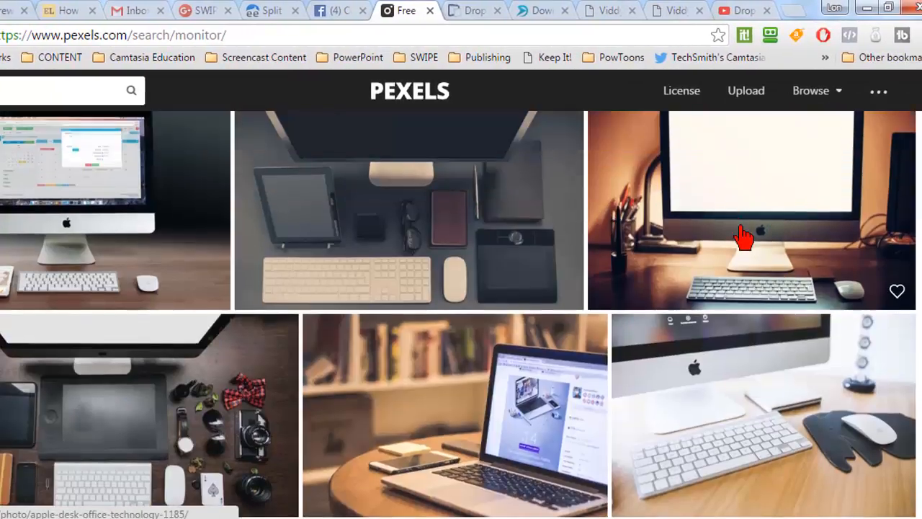
scroll(743, 236, up, 1)
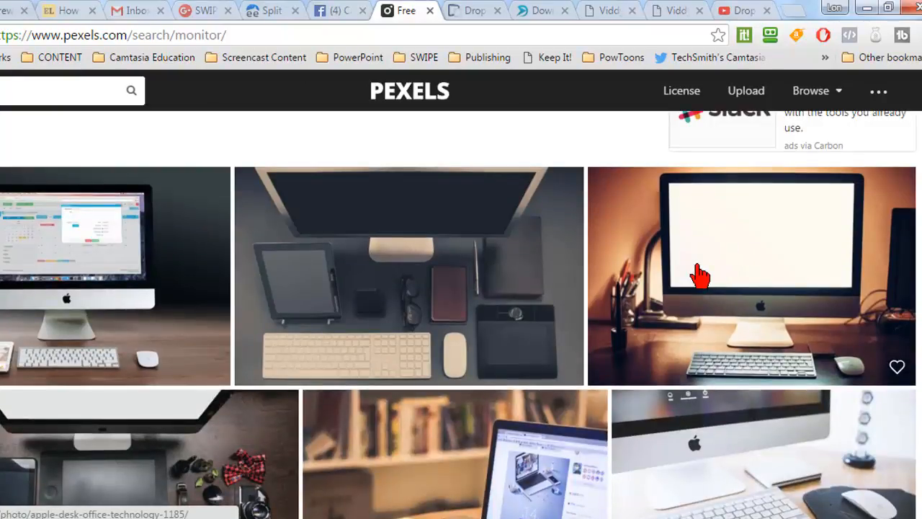
scroll(700, 275, down, 3)
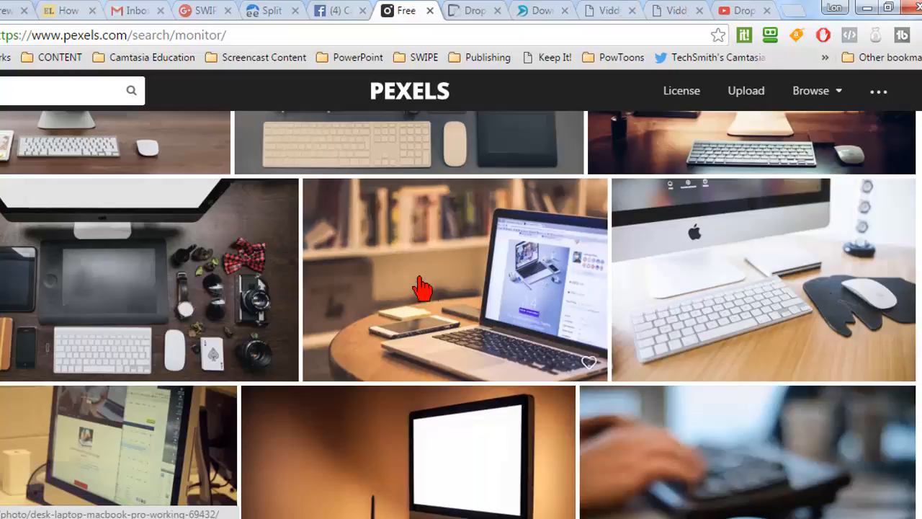
scroll(410, 276, up, 4)
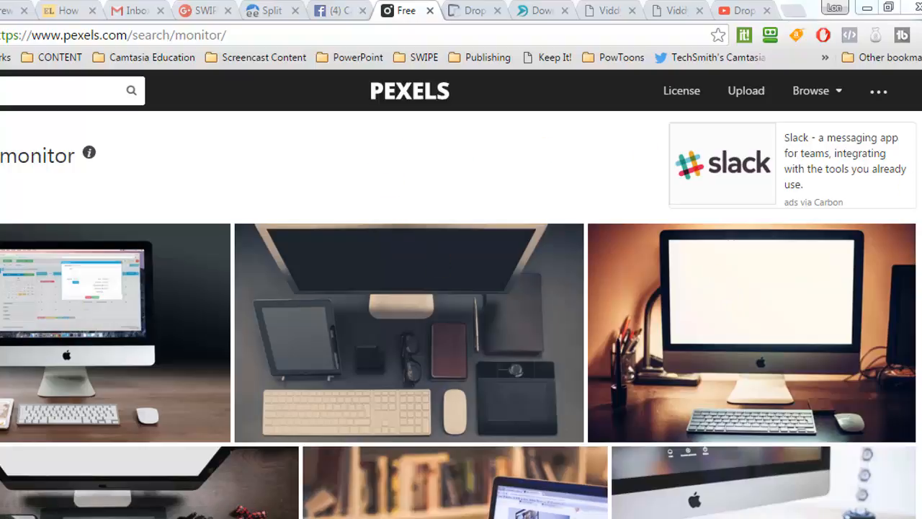
scroll(900, 212, down, 3)
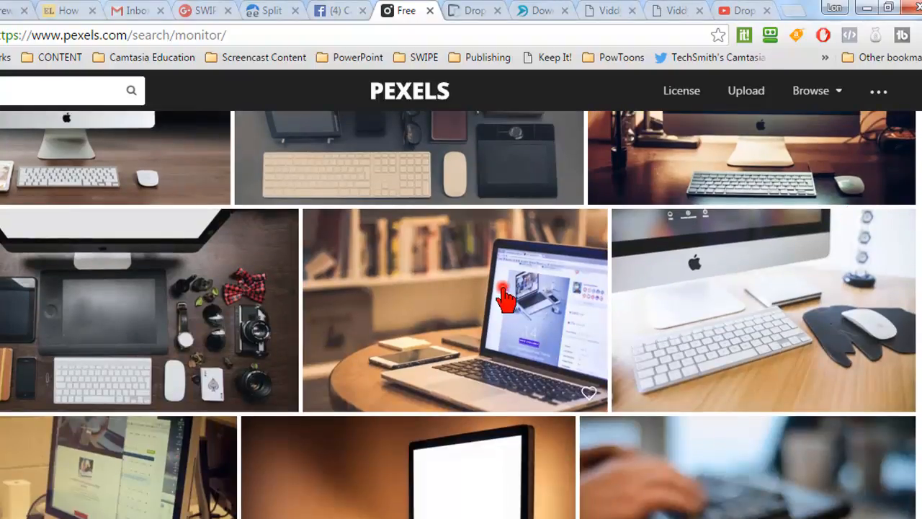
Open the photo of the laptop on a round wooden table and copy its image
click(506, 303)
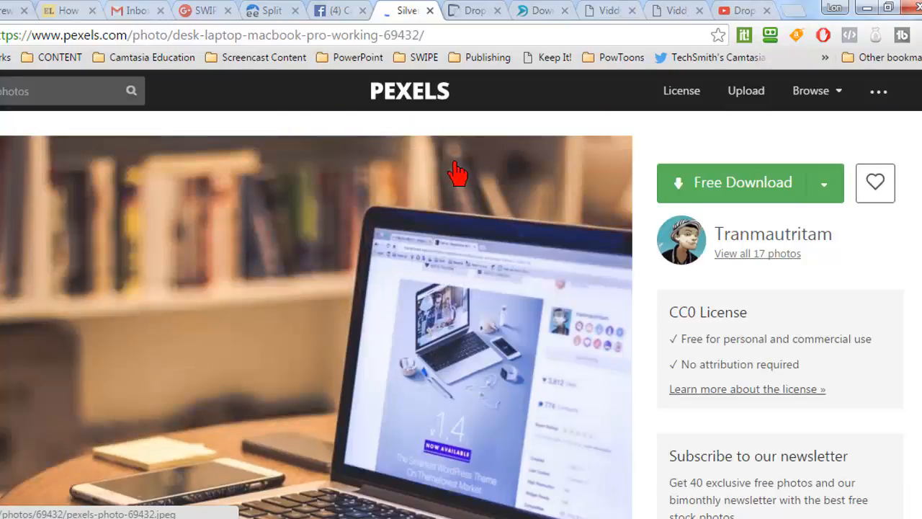
scroll(708, 172, down, 2)
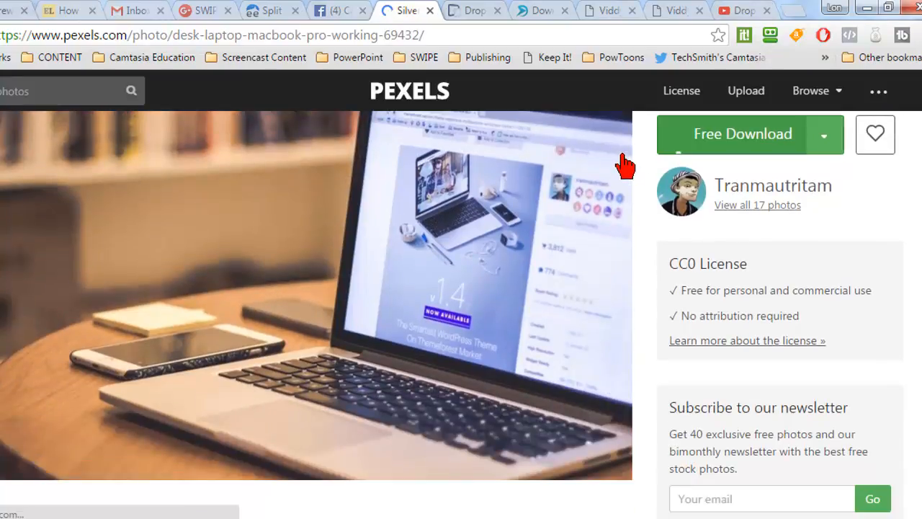
right_click(323, 263)
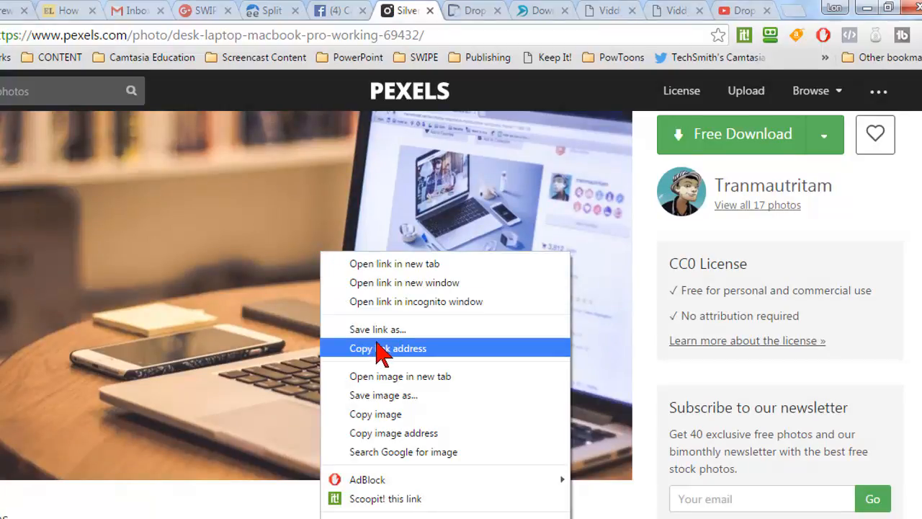
click(414, 414)
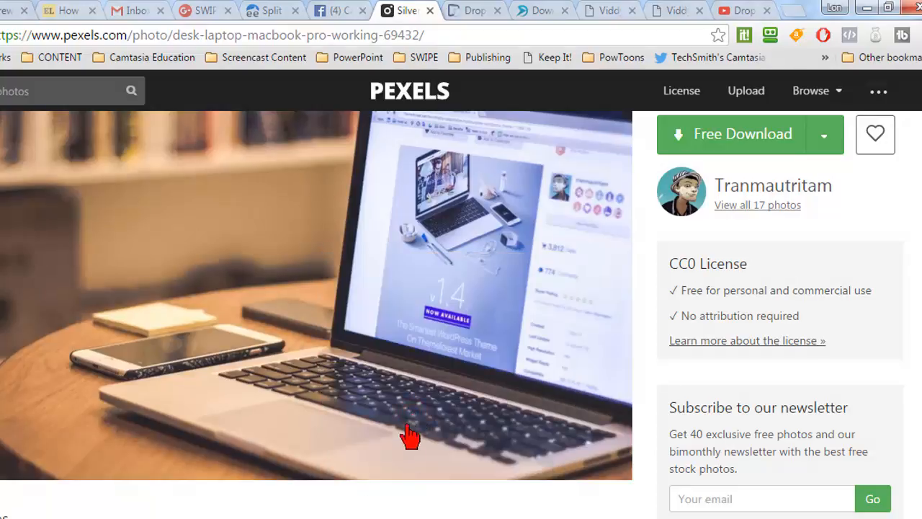
Switch to the "big" presentation in PowerPoint and add a slide with the Blank layout after slide 2
mouse_move(270, 518)
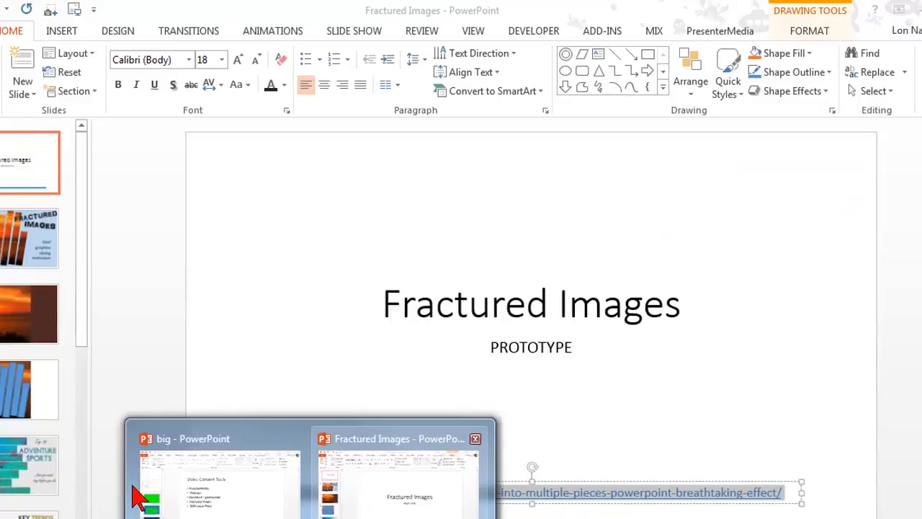
click(100, 488)
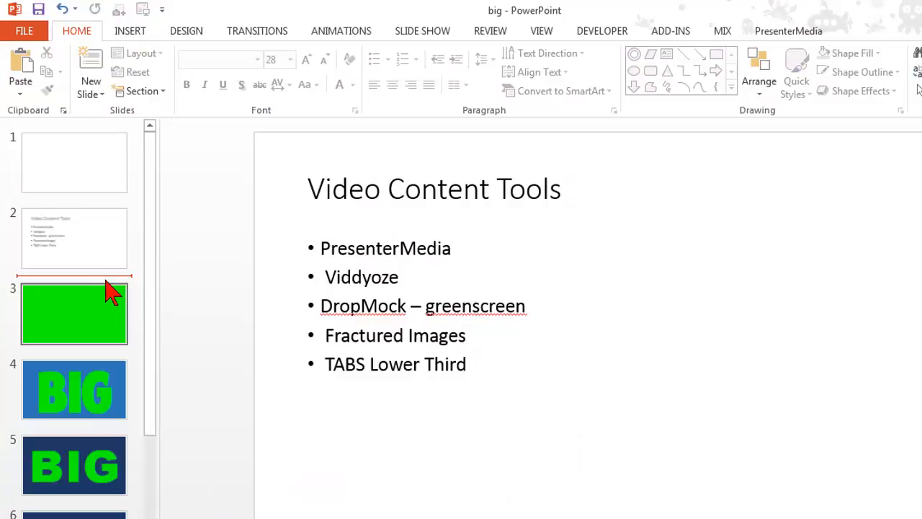
right_click(108, 288)
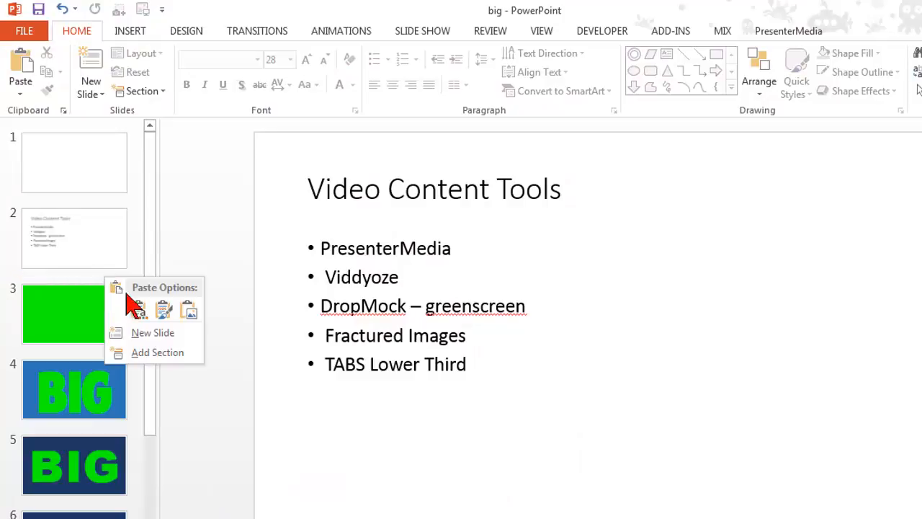
click(136, 330)
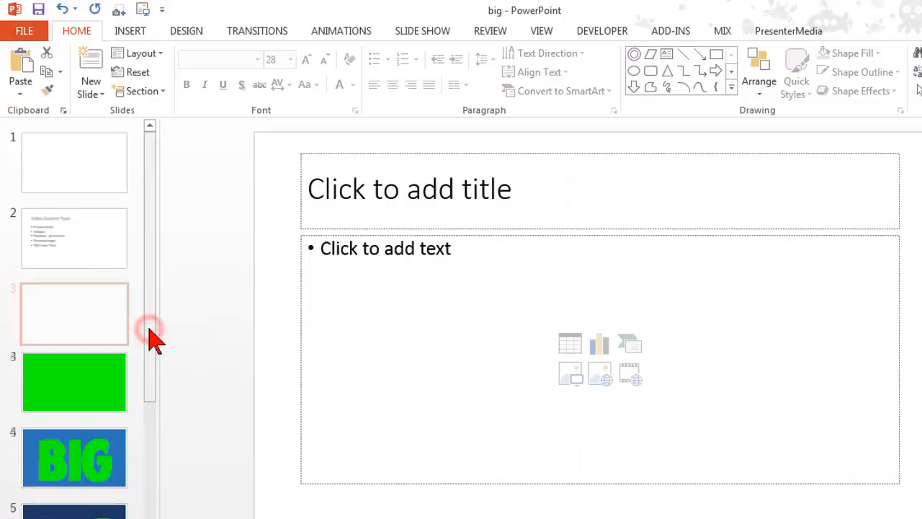
right_click(105, 311)
mouse_move(165, 219)
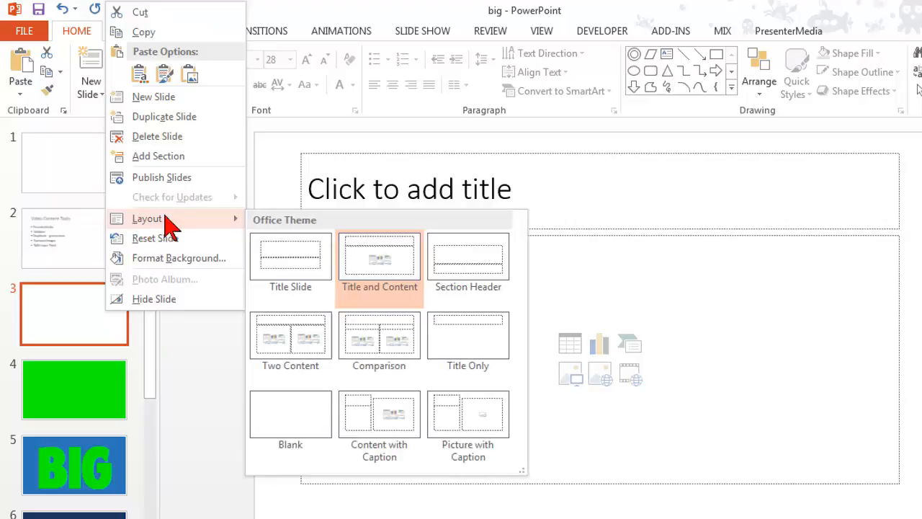
click(298, 428)
Paste the copied laptop photo onto blank slide 3 and enlarge it proportionally to the slide's full height
right_click(435, 289)
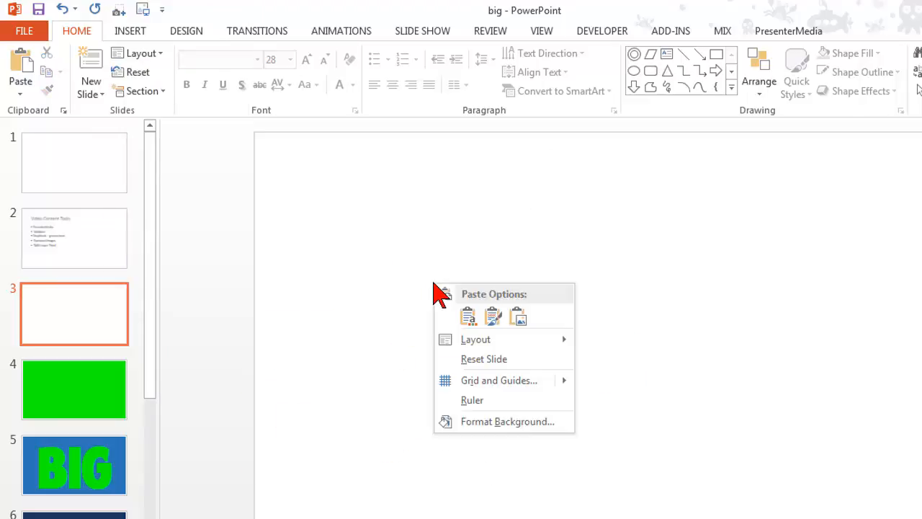
click(490, 319)
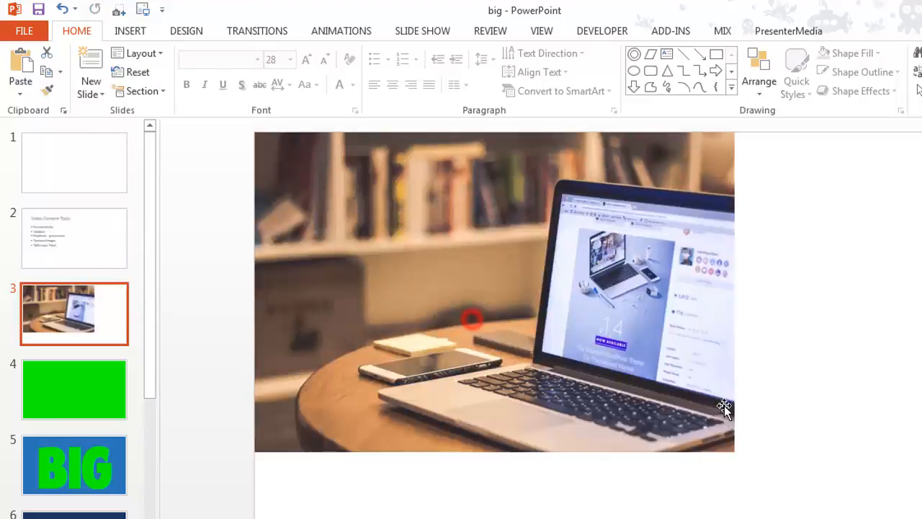
drag(721, 441, 830, 513)
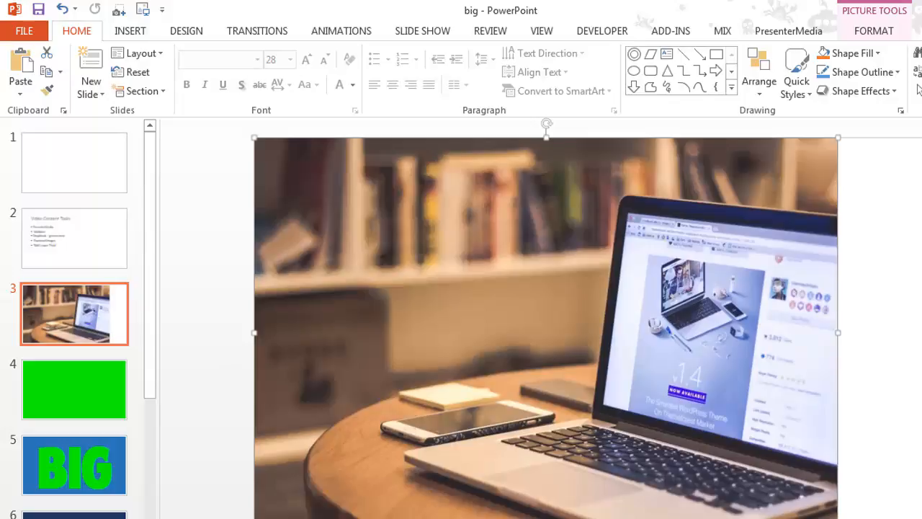
scroll(659, 314, down, 2)
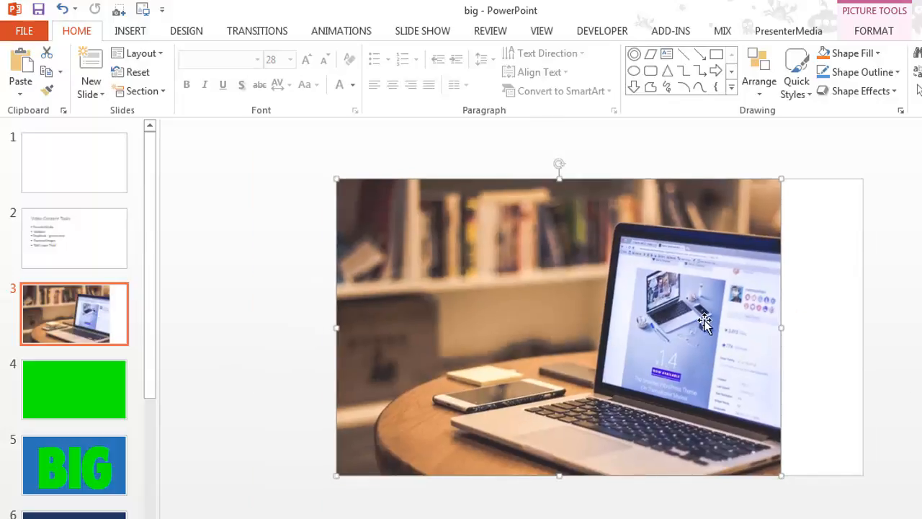
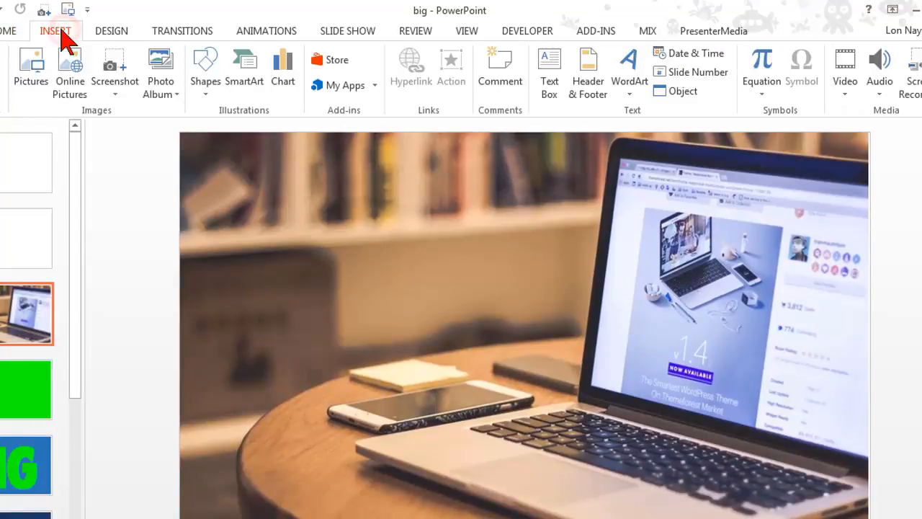
Draw a closed Freeform shape about 5.8" high and 5.4" wide over the laptop's screen in the photo, and fine-tune its fit
click(209, 72)
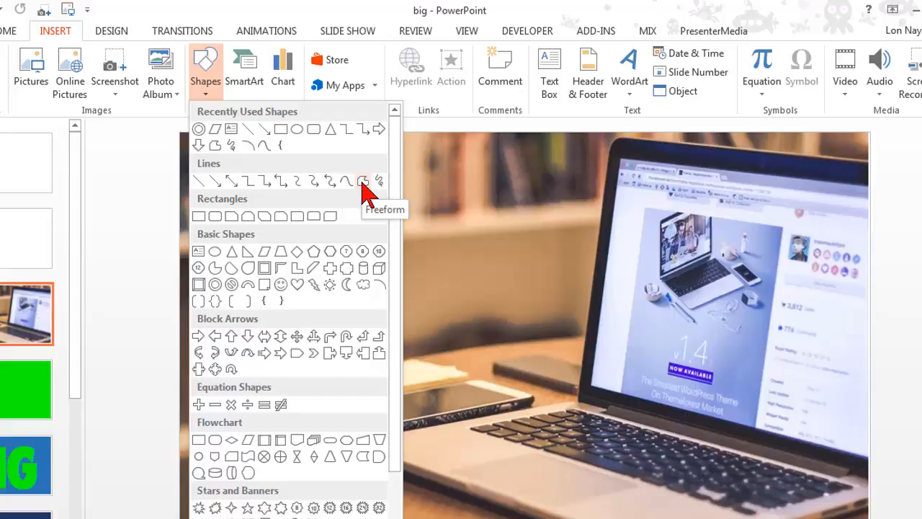
click(362, 182)
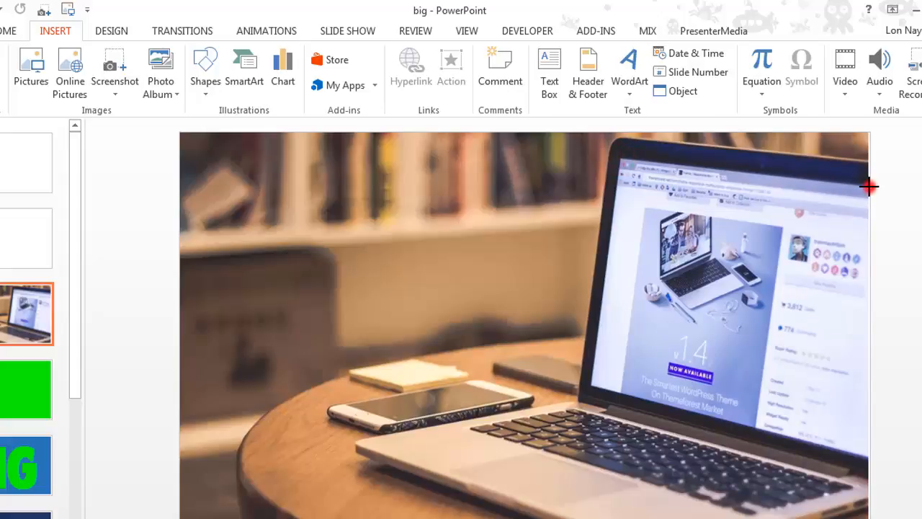
mouse_move(868, 186)
mouse_down()
mouse_move(882, 294)
mouse_move(879, 373)
mouse_up()
mouse_move(918, 304)
mouse_down()
mouse_move(911, 369)
mouse_move(893, 402)
mouse_move(894, 432)
mouse_move(878, 456)
mouse_up()
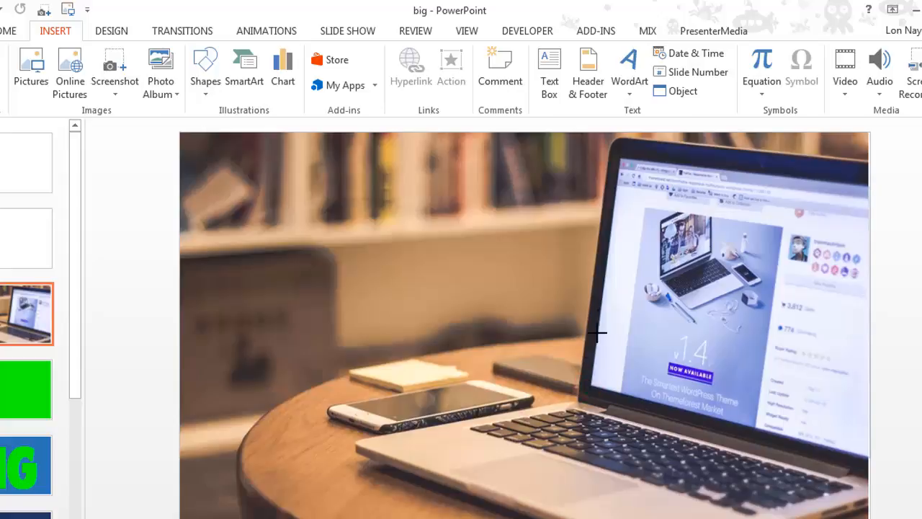
click(621, 156)
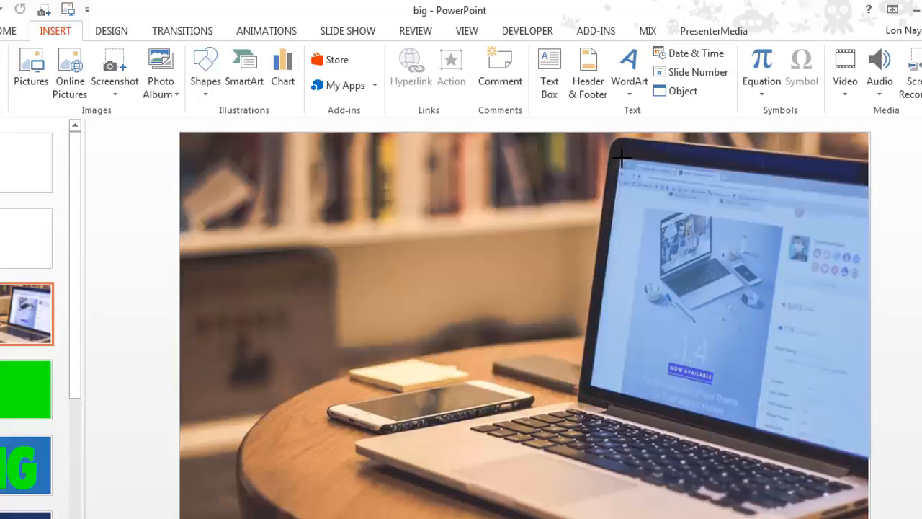
click(621, 158)
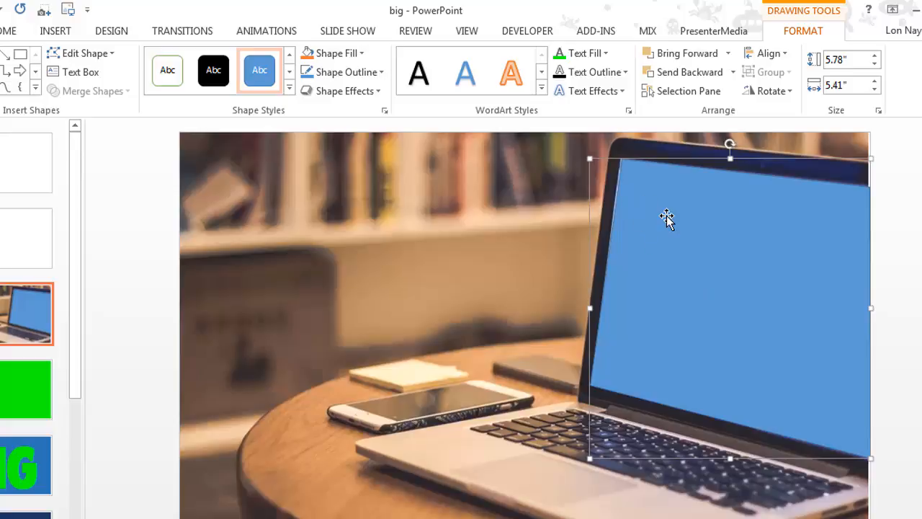
drag(665, 214, 660, 210)
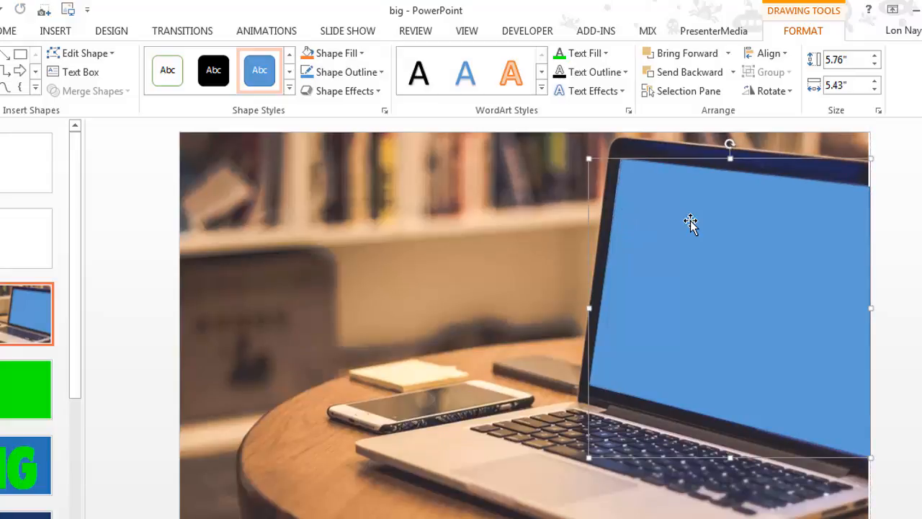
Fill the freeform shape over the laptop screen with the recently used bright green and deselect it
right_click(692, 222)
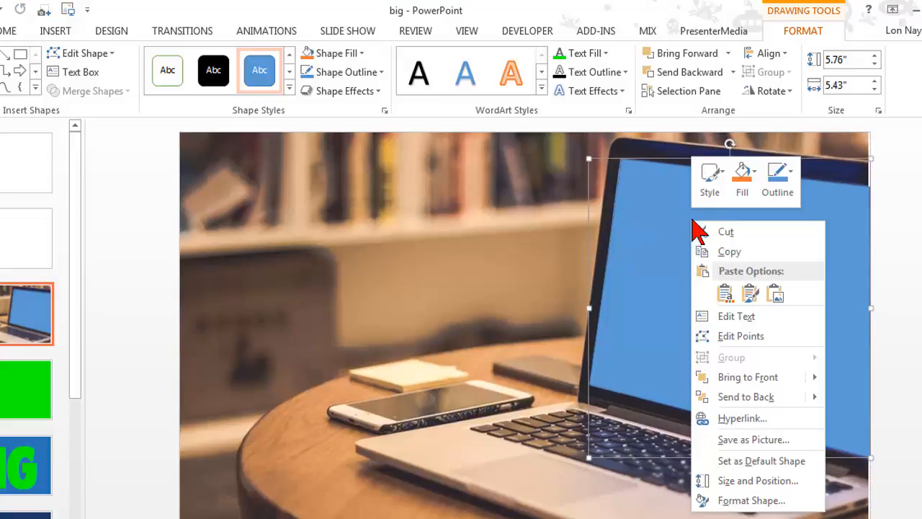
click(756, 180)
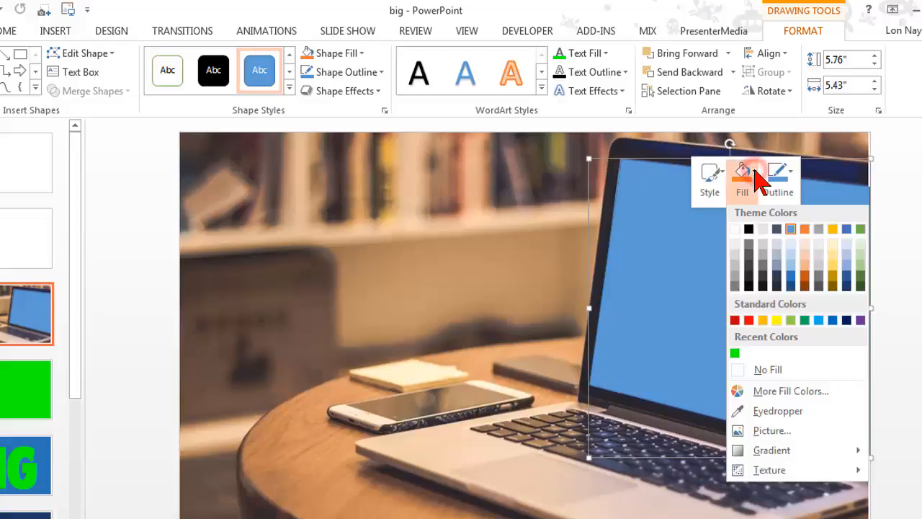
click(736, 358)
click(909, 355)
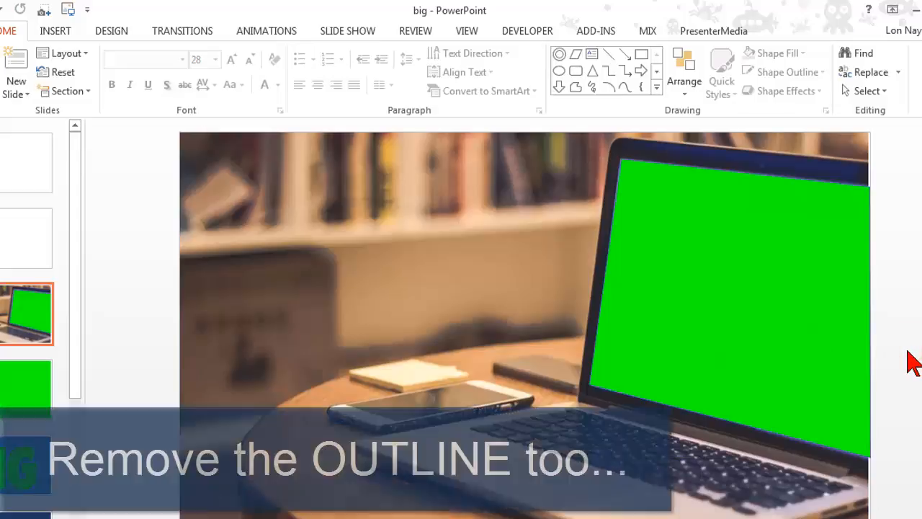
Select the laptop photo together with the green screen shape and group them
scroll(909, 362, down, 3)
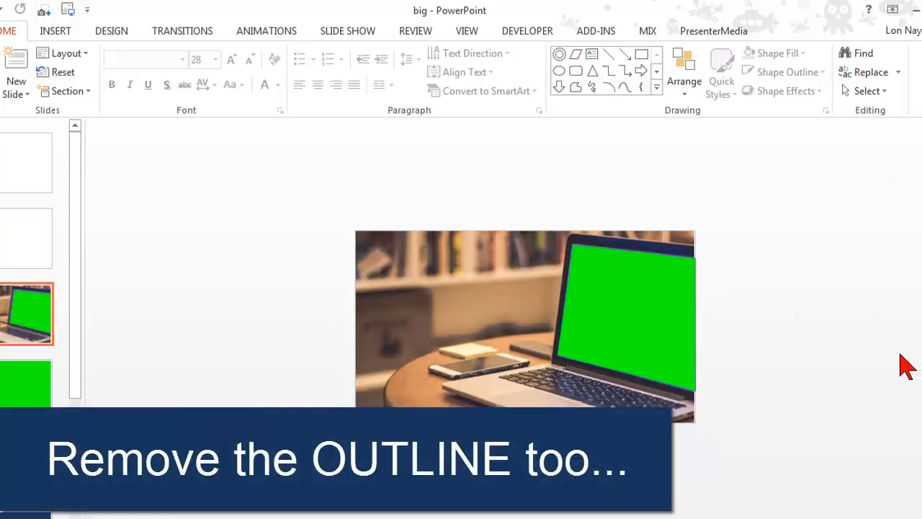
drag(312, 179, 880, 502)
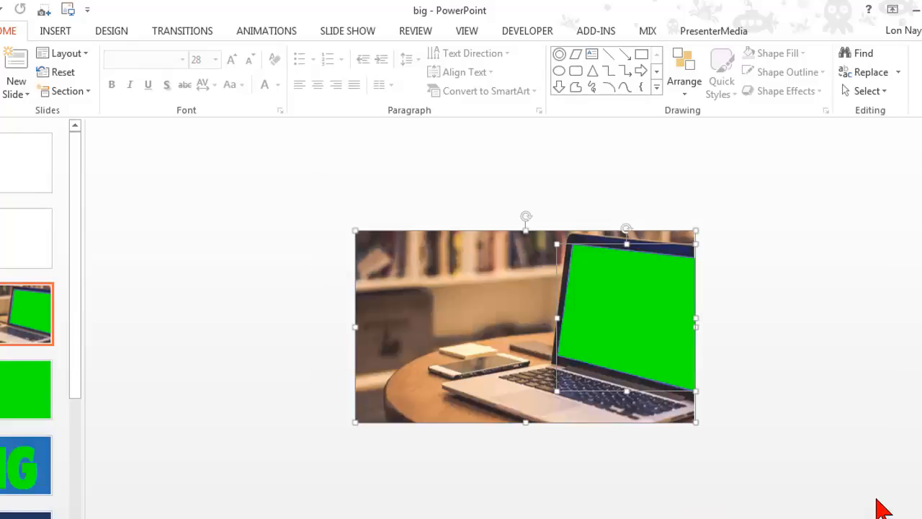
right_click(491, 292)
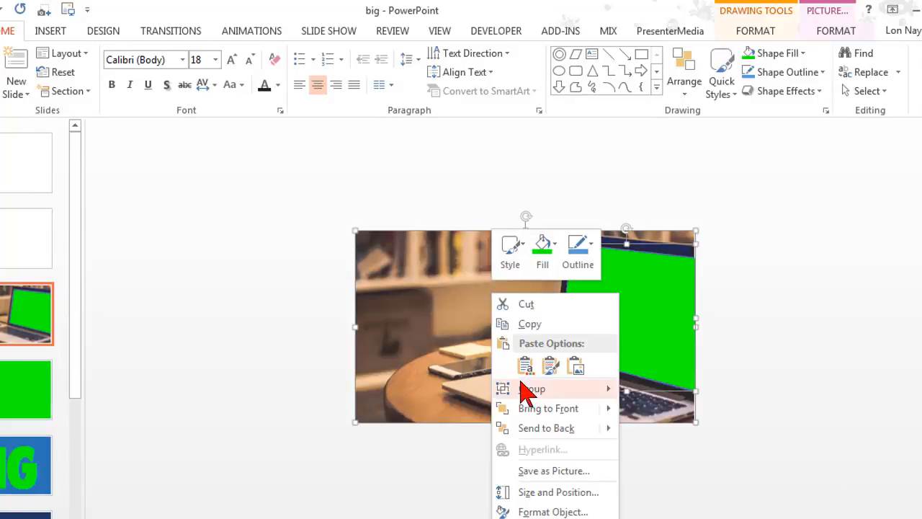
mouse_move(597, 386)
click(650, 390)
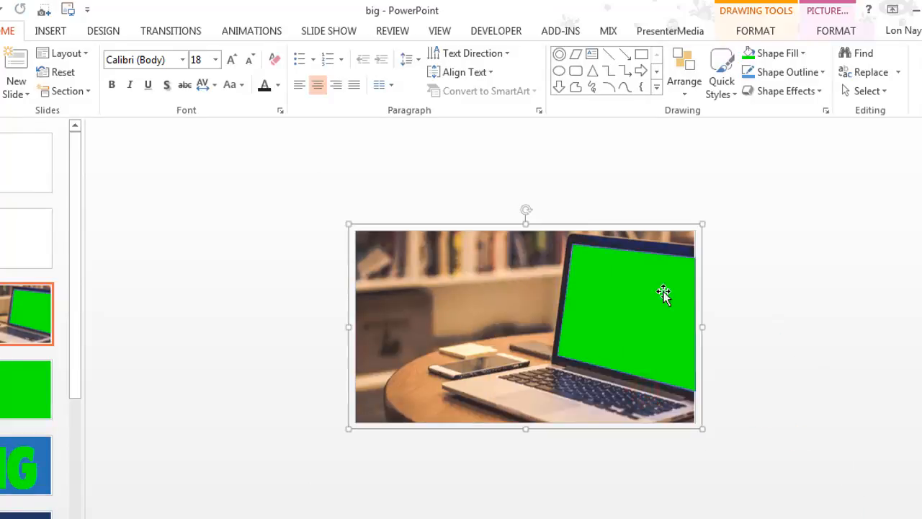
right_click(421, 268)
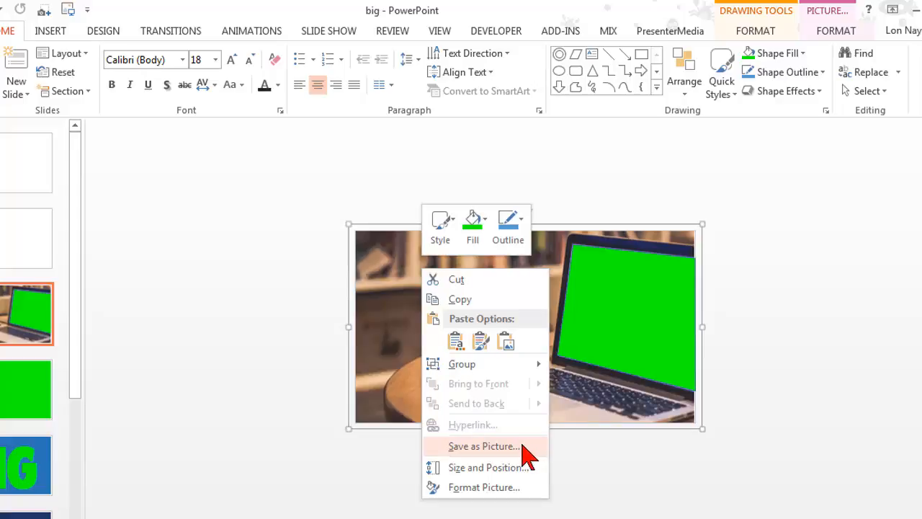
click(243, 312)
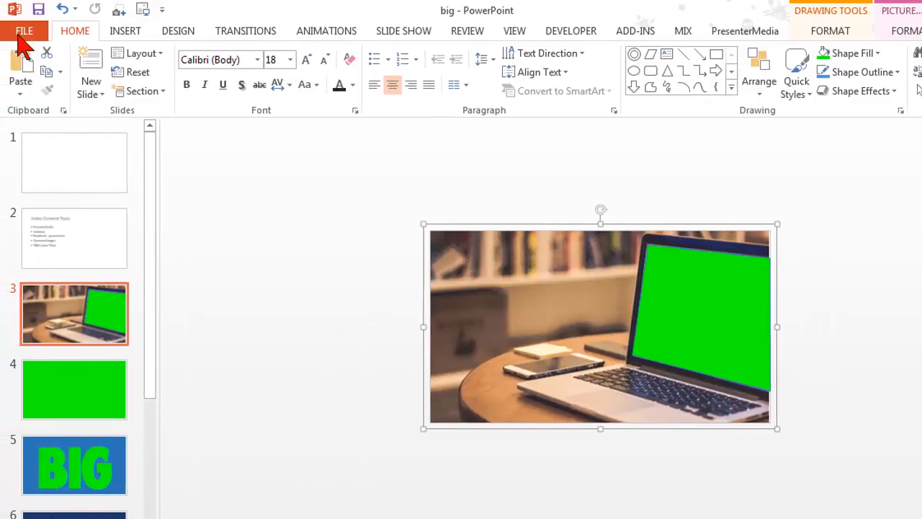
click(18, 34)
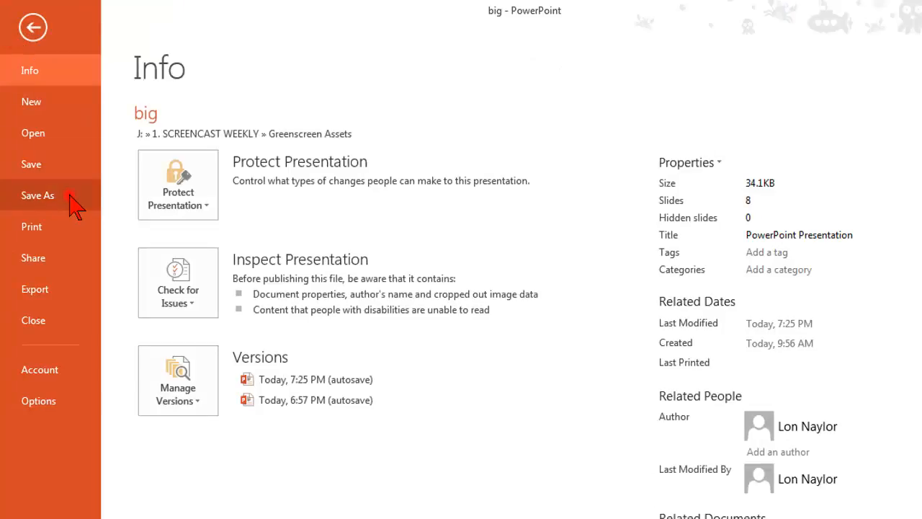
click(70, 196)
click(423, 501)
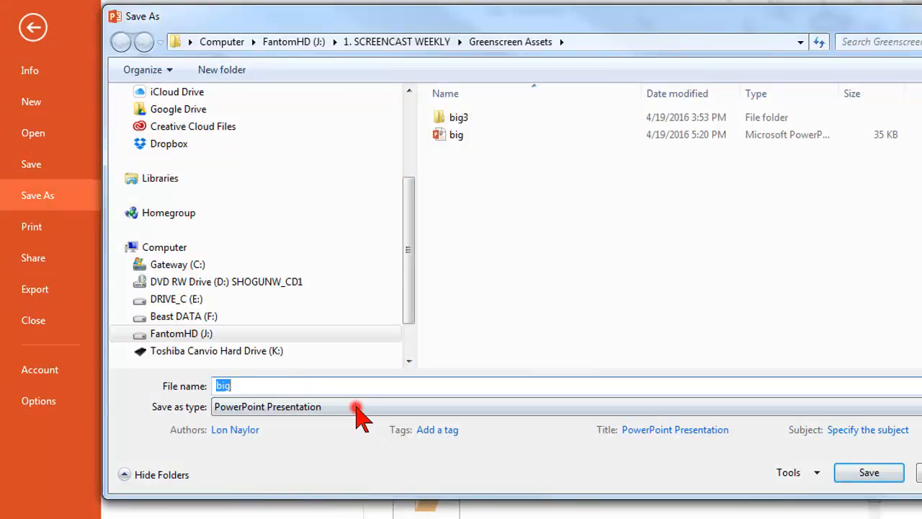
click(354, 408)
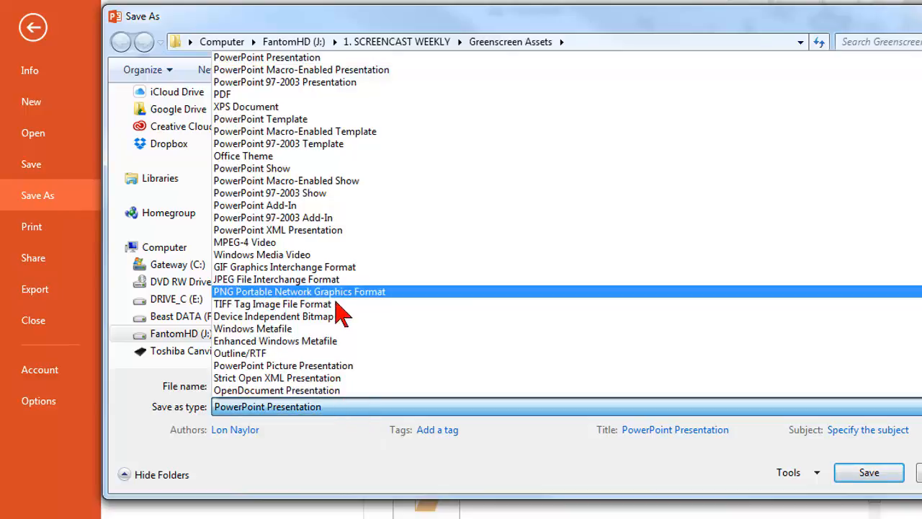
click(918, 472)
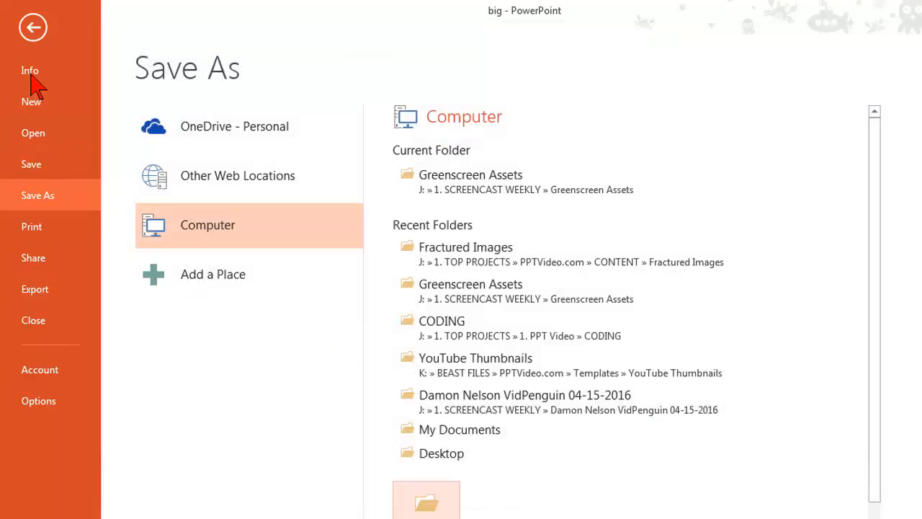
click(33, 27)
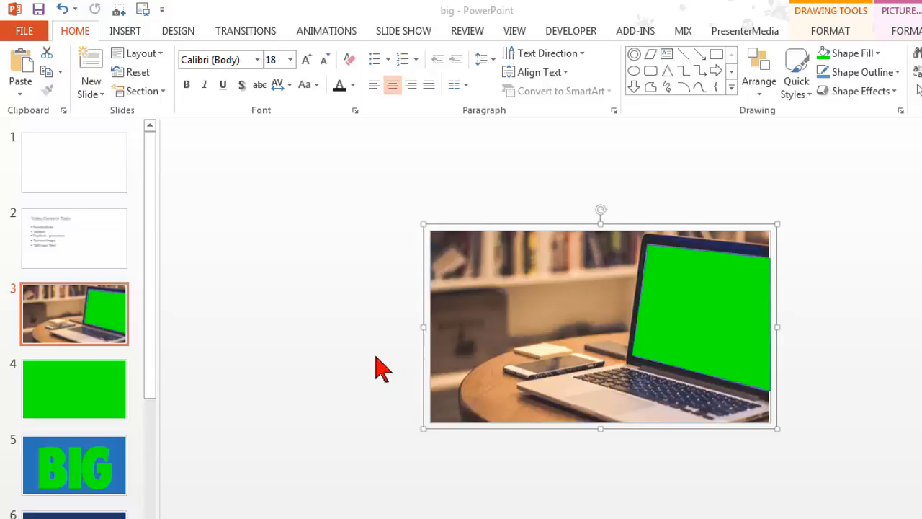
Set the green screen shape to No Outline and deselect the group
click(338, 323)
scroll(339, 323, up, 4)
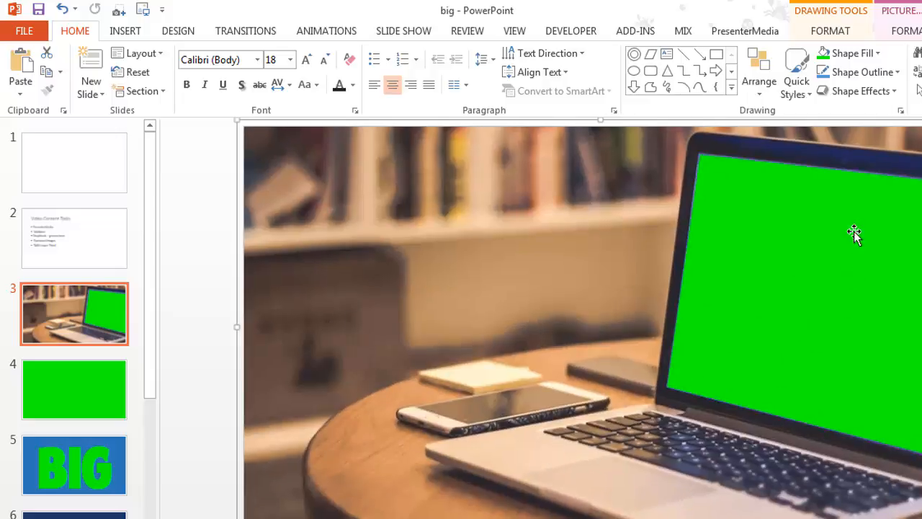
right_click(714, 171)
click(818, 121)
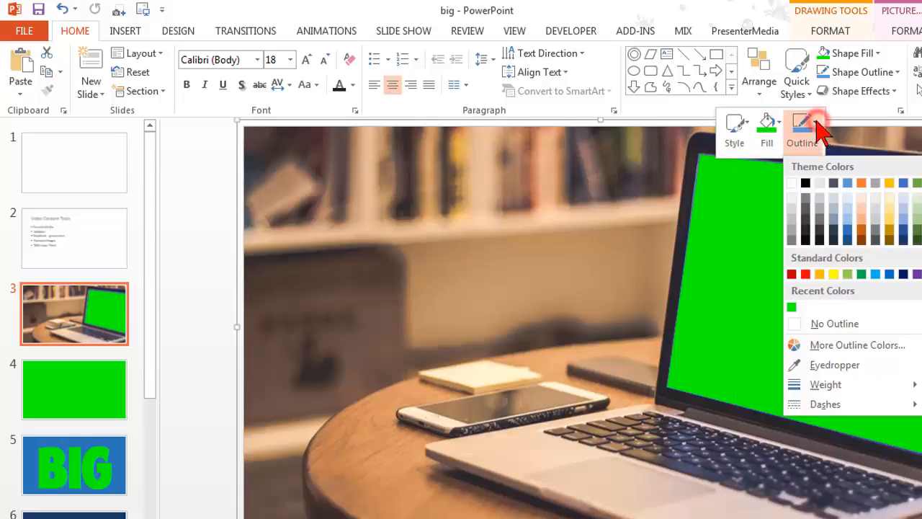
click(818, 324)
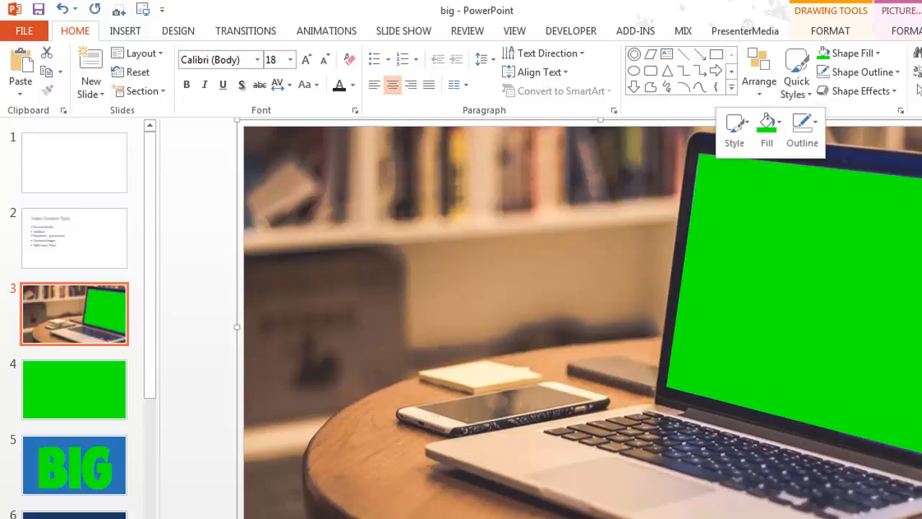
key(Escape)
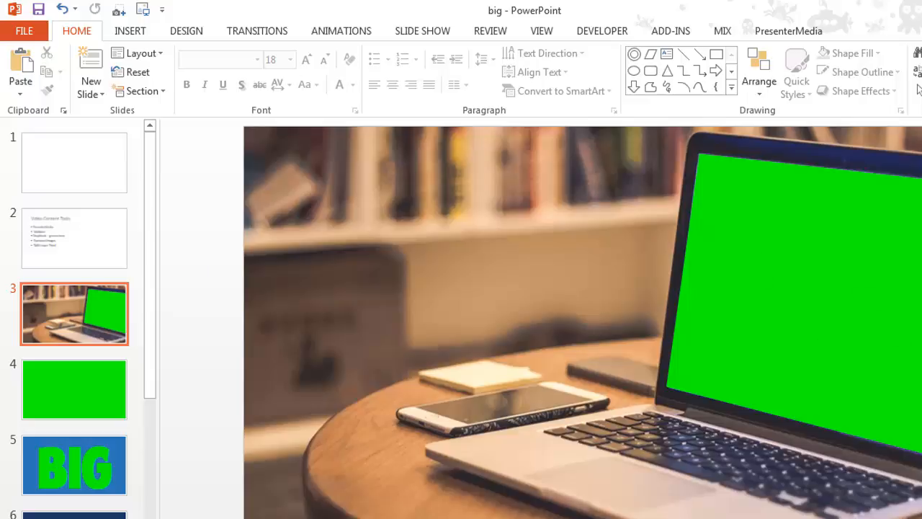
Set up a Save As copy on the computer with the file name free-green and the PNG Portable Network Graphics Format
click(23, 30)
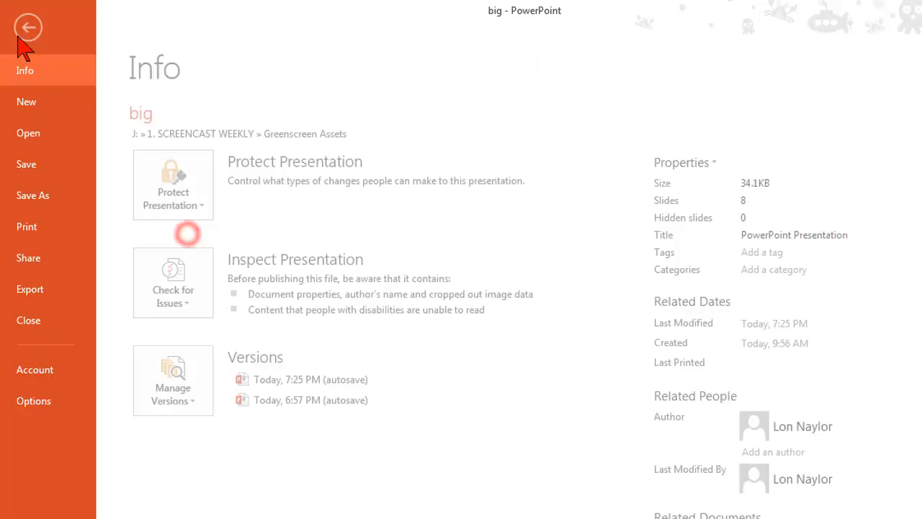
click(44, 197)
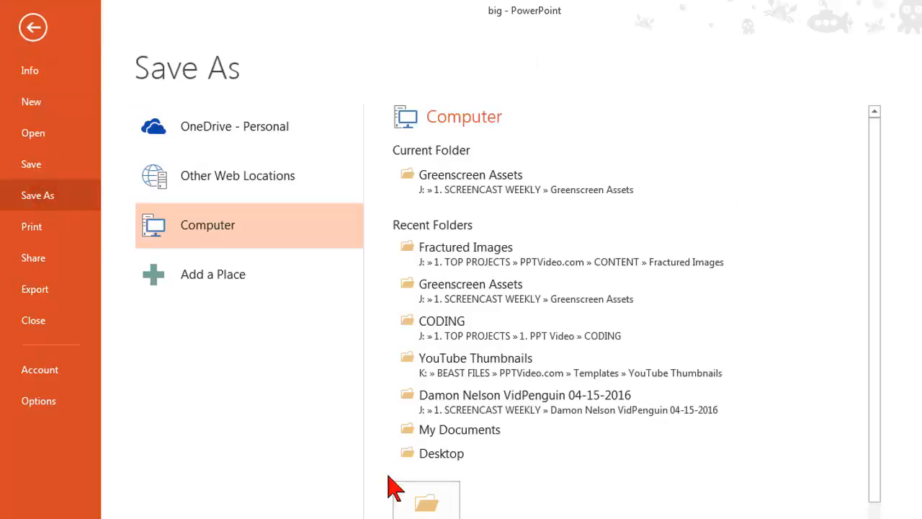
click(418, 508)
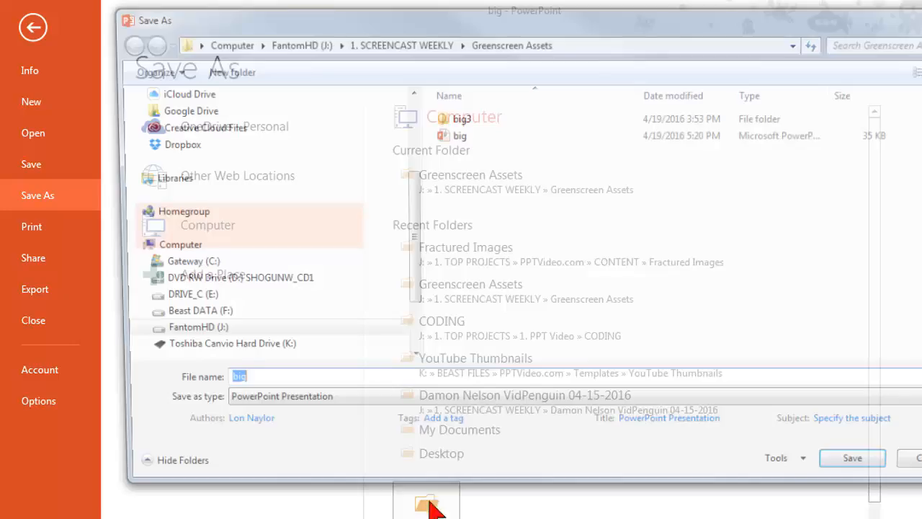
text(free-gre)
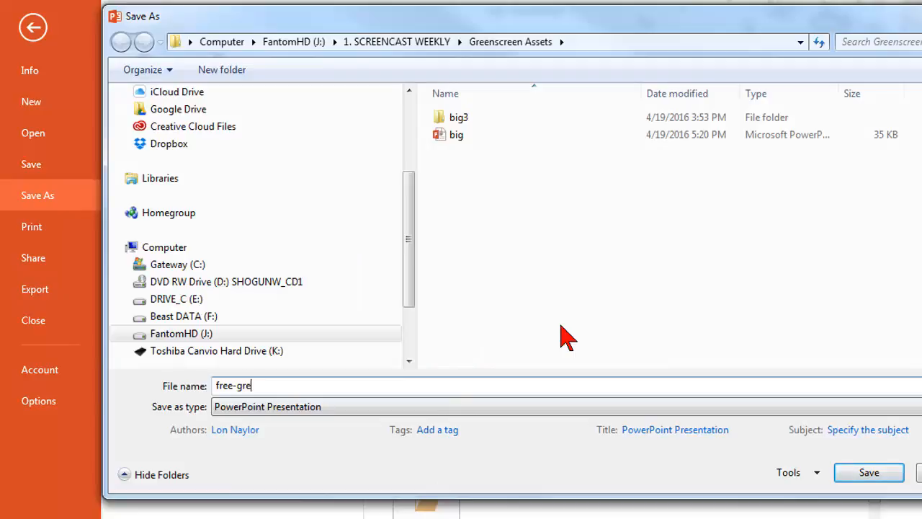
click(515, 408)
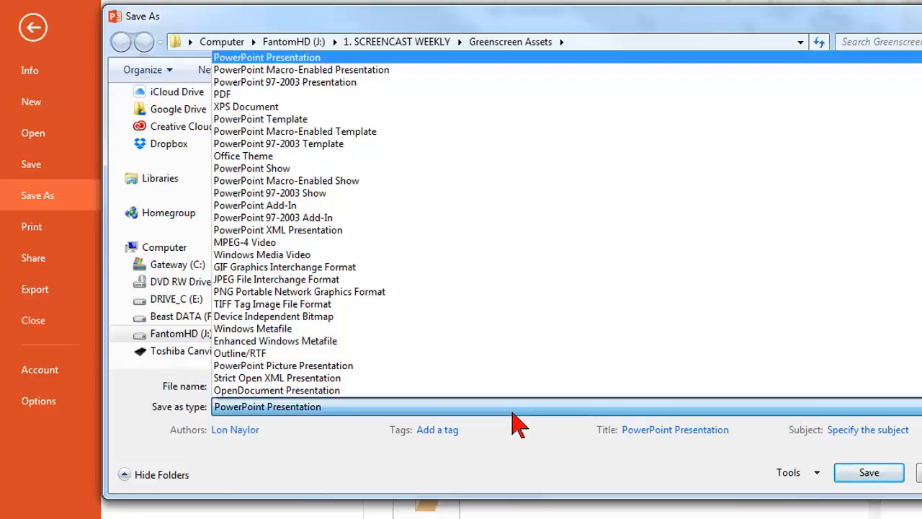
click(342, 293)
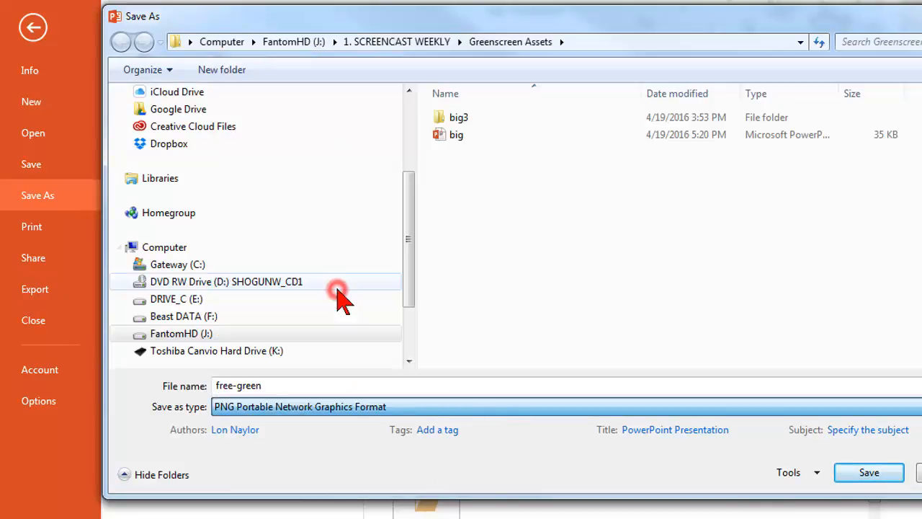
Browse to the LearnCamtasia.com folder on the FantomHD (J:) drive and export only the current slide as the PNG
click(296, 41)
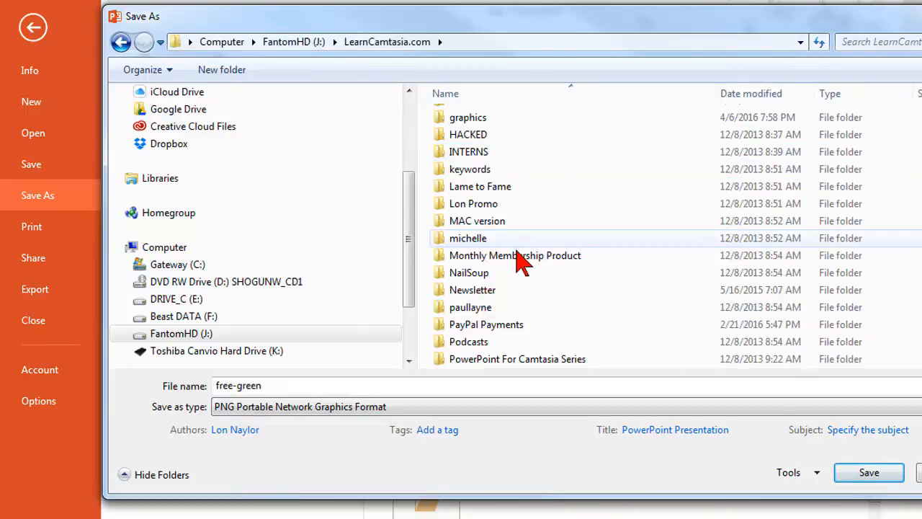
scroll(519, 261, down, 8)
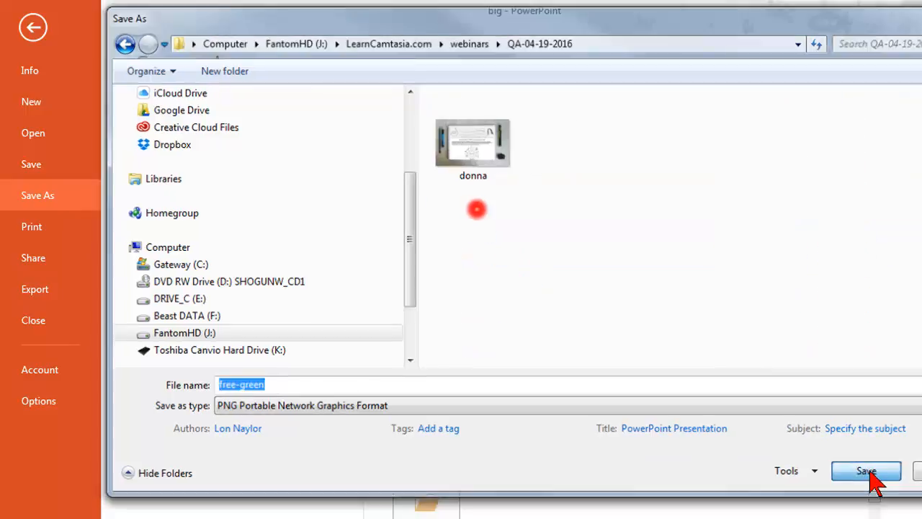
click(868, 472)
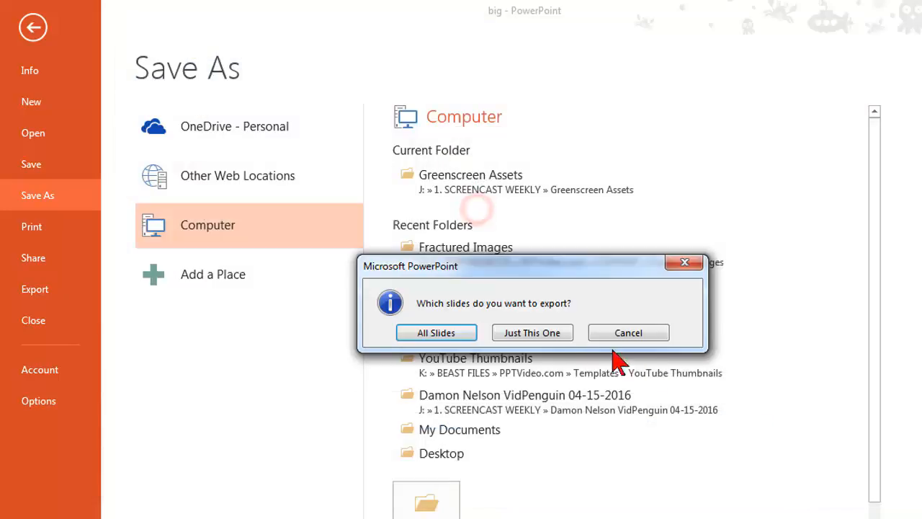
click(556, 336)
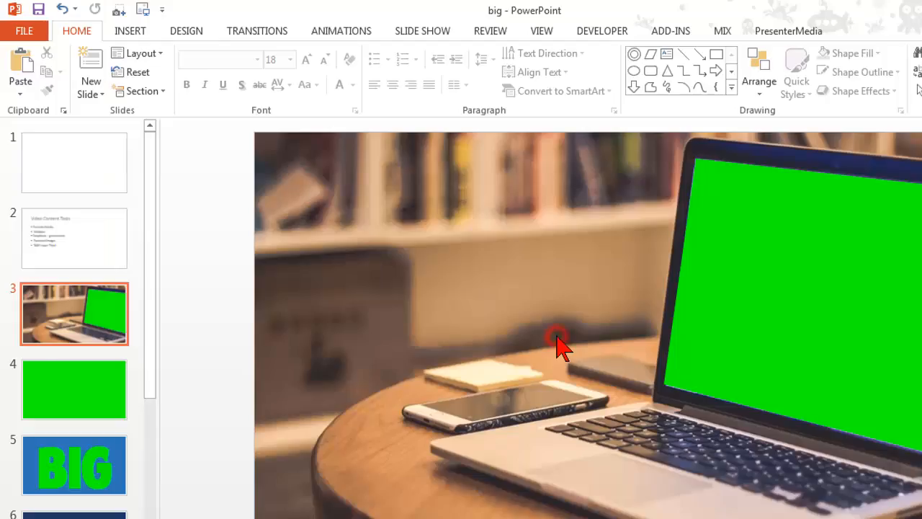
Display slide 7 with the white-outlined green BIG lettering on dark blue
drag(150, 248, 113, 404)
click(109, 412)
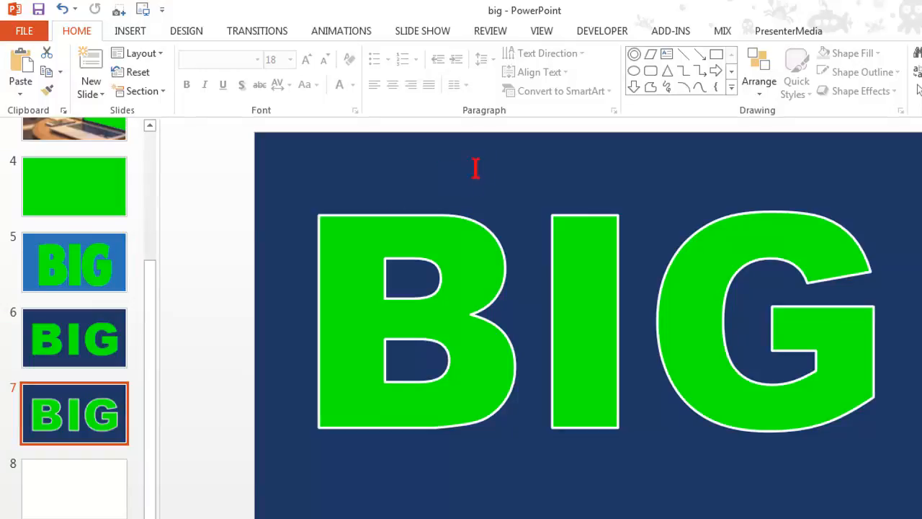
Select the green BIG text on slide 7 and check its font
click(345, 287)
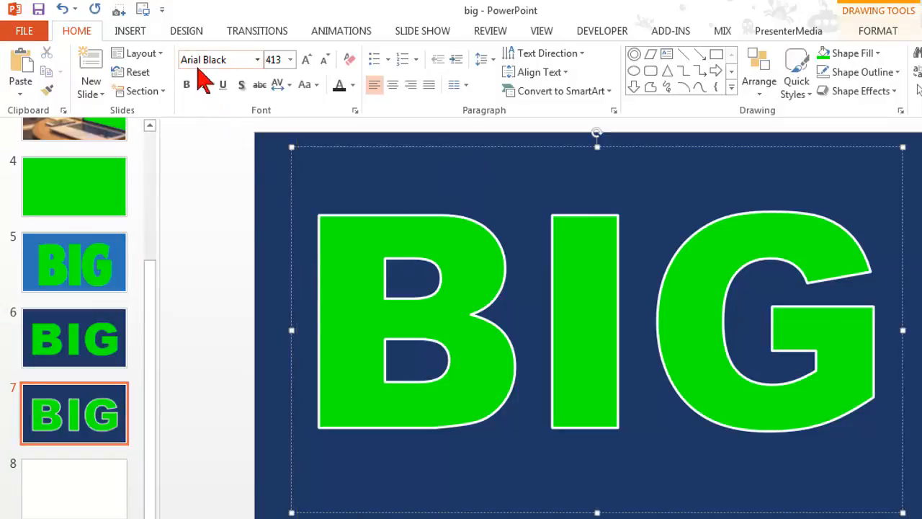
click(388, 174)
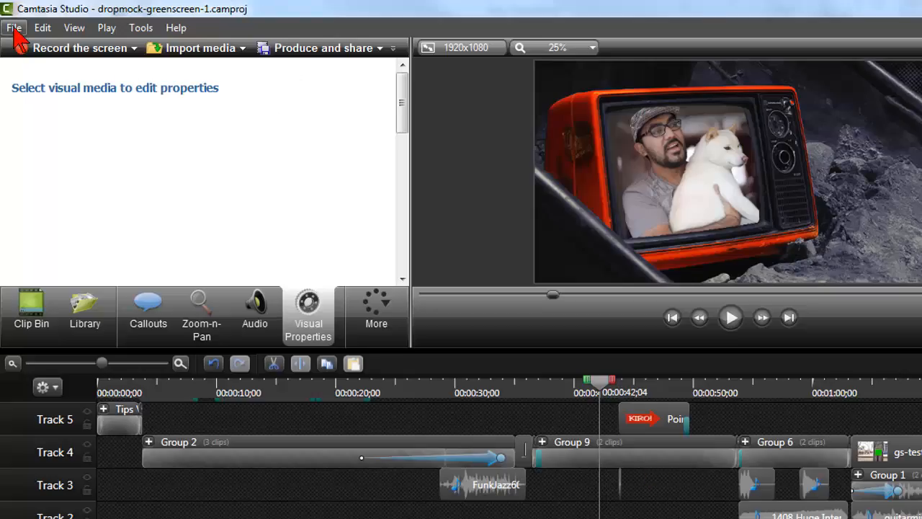
In Camtasia Studio, open the recent project greenscreen asset samples.camproj
click(14, 29)
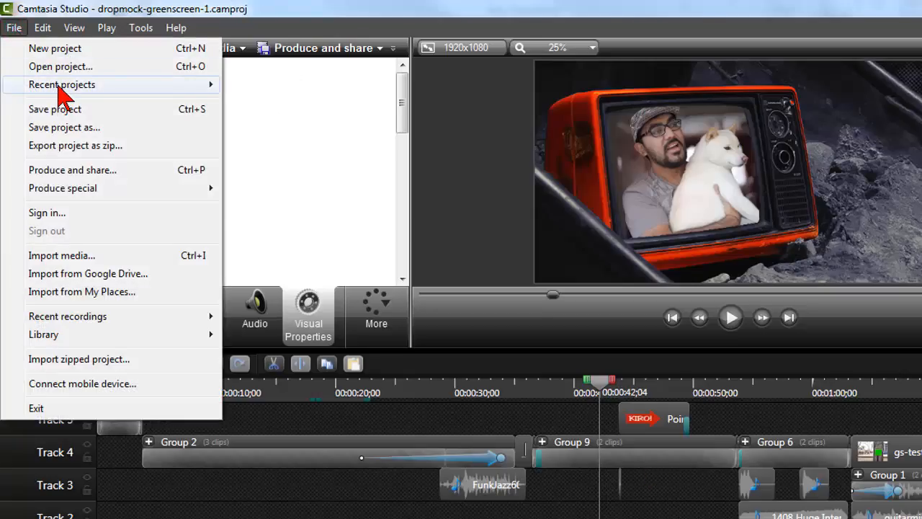
mouse_move(60, 87)
click(377, 103)
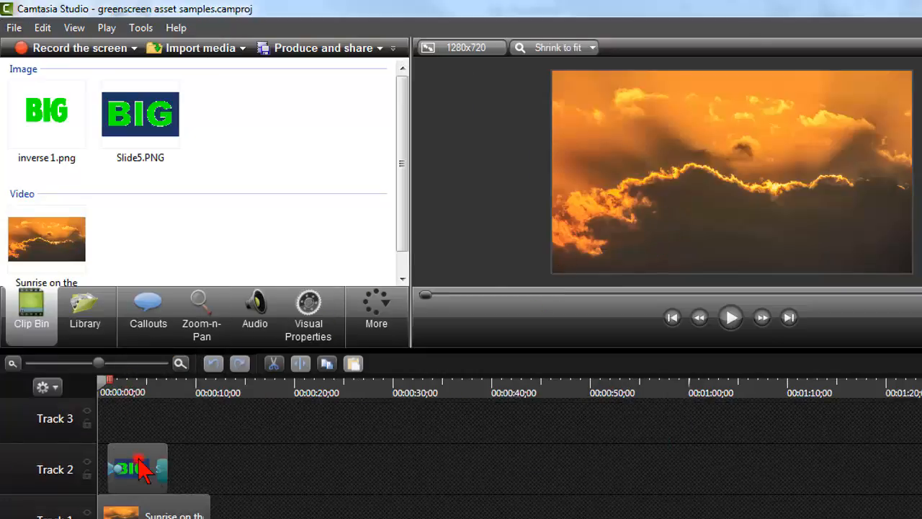
Move the BIG image clip on Track 2 out to about 20 seconds and preview the sunrise video by itself
drag(135, 462, 326, 504)
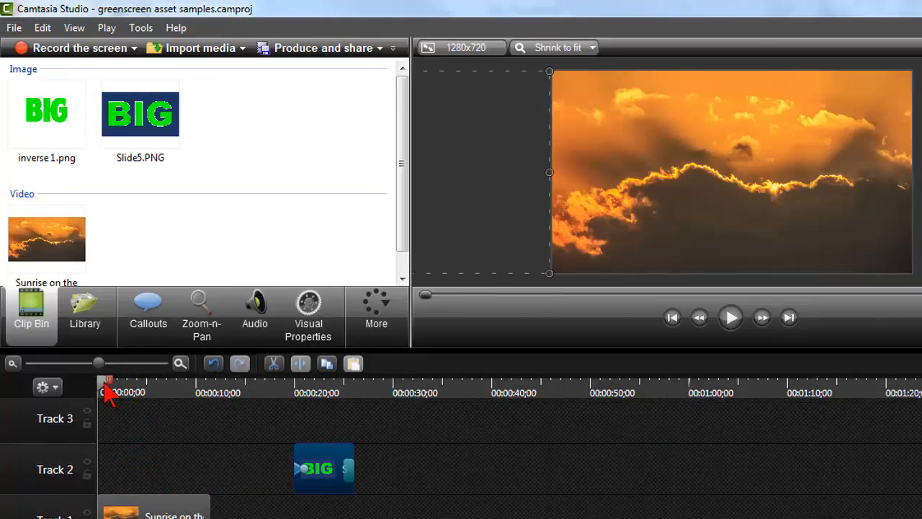
drag(106, 391, 198, 393)
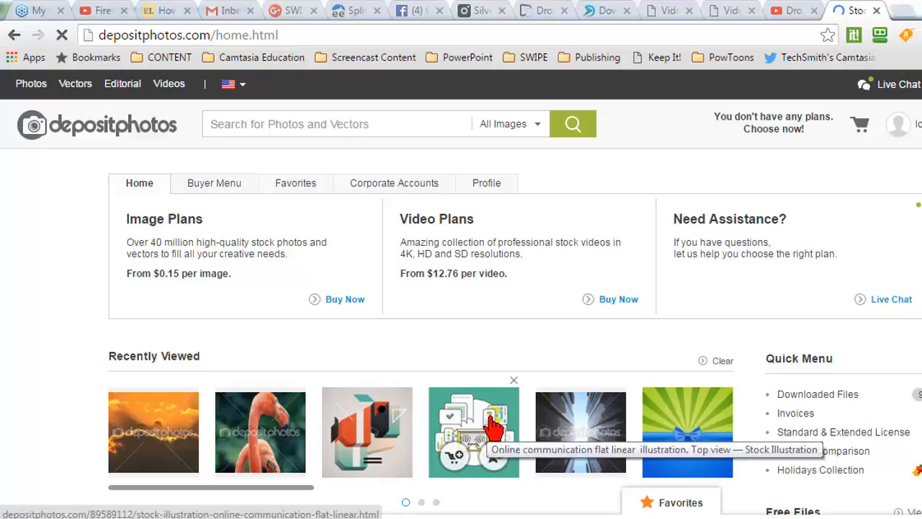
Look over the recently viewed items and the Videos collection on the Depositphotos home page
scroll(55, 377, down, 2)
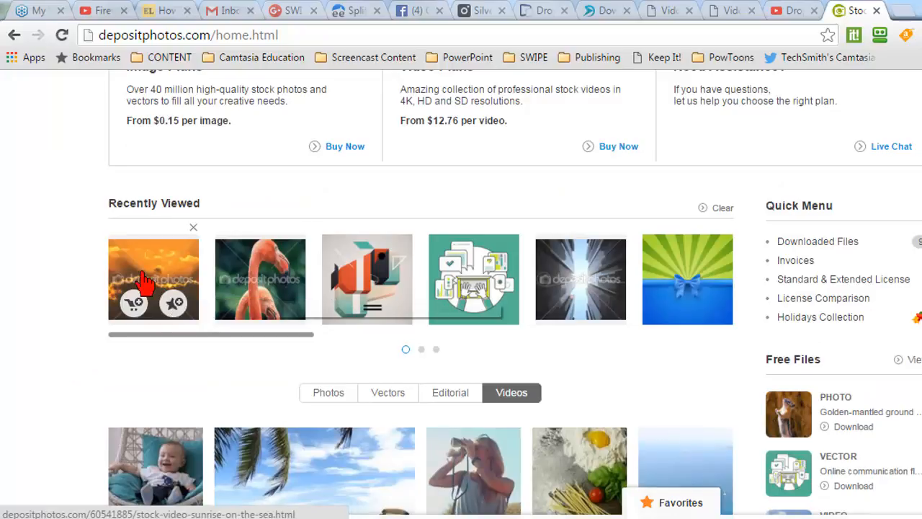
mouse_move(696, 279)
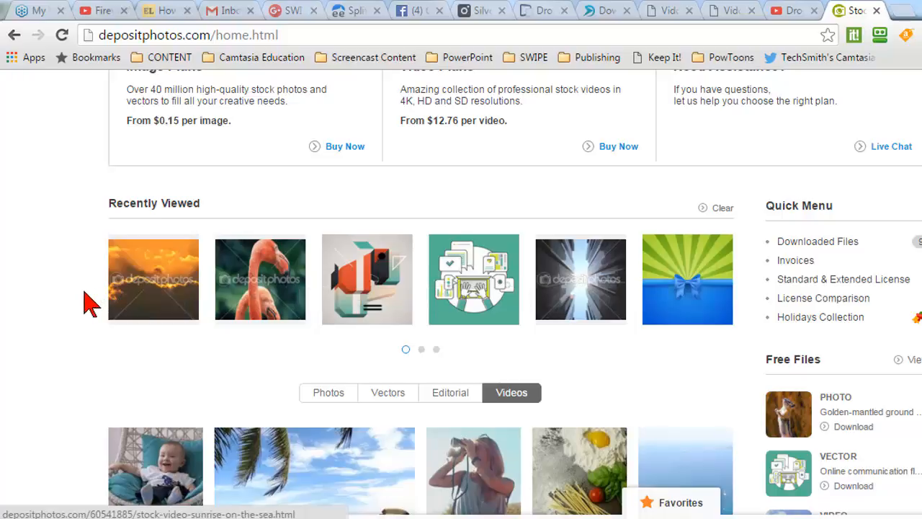
scroll(36, 314, down, 3)
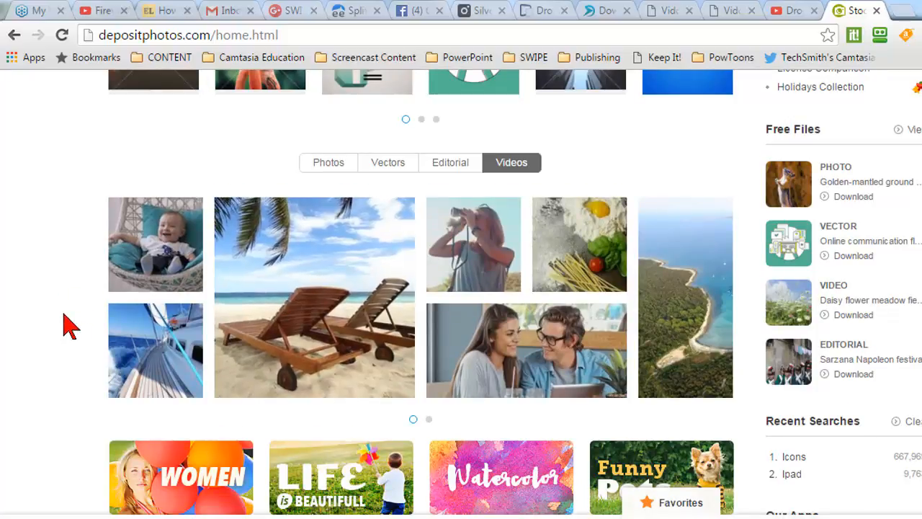
scroll(68, 324, down, 3)
scroll(68, 323, up, 8)
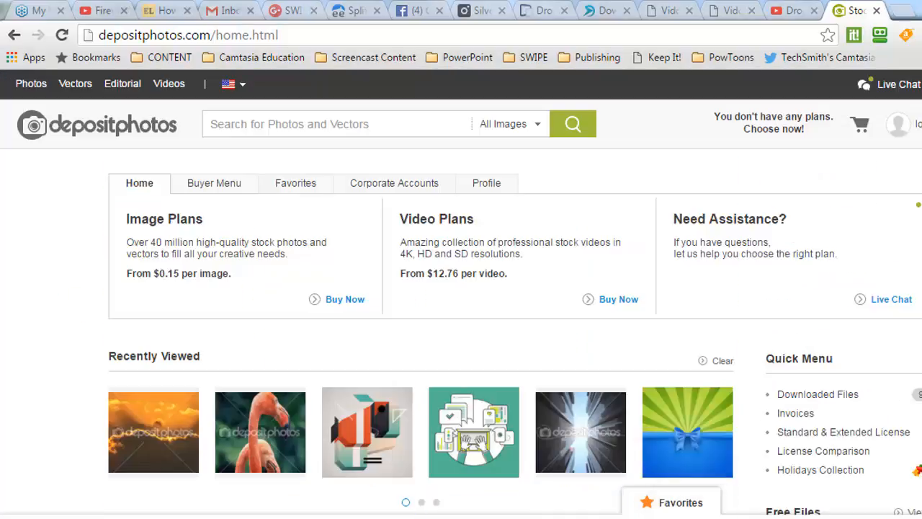
Return to Camtasia Studio, preview the sunrise video at 00:00:07;15, and bring up the big presentation in PowerPoint
key(alt+Tab)
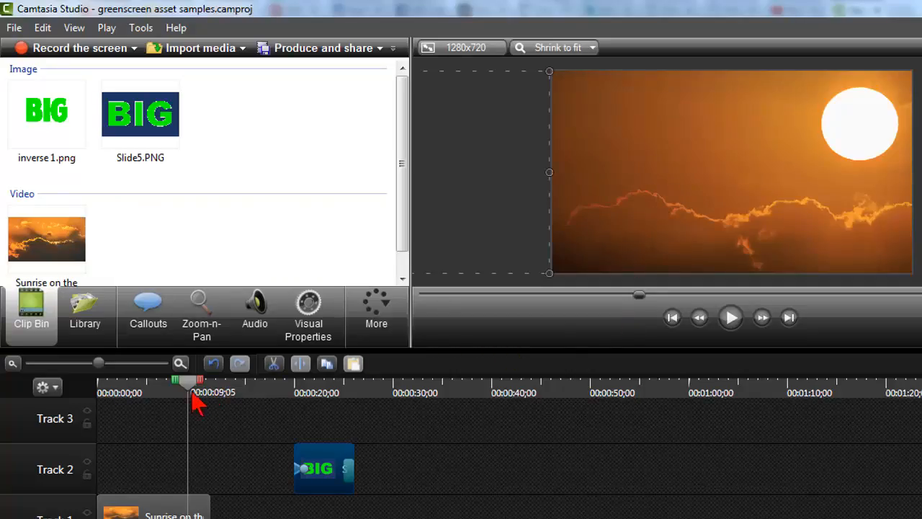
mouse_move(187, 395)
mouse_down()
mouse_move(129, 392)
mouse_move(179, 396)
mouse_up()
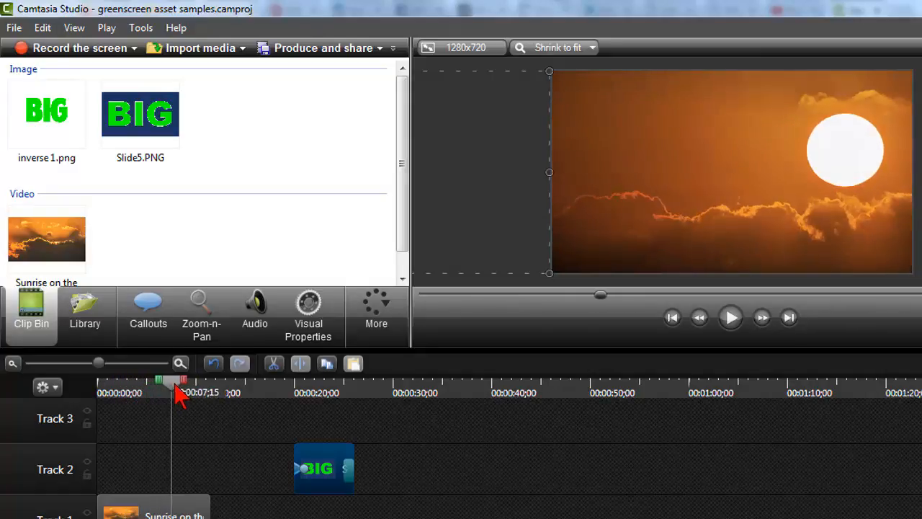
mouse_move(379, 518)
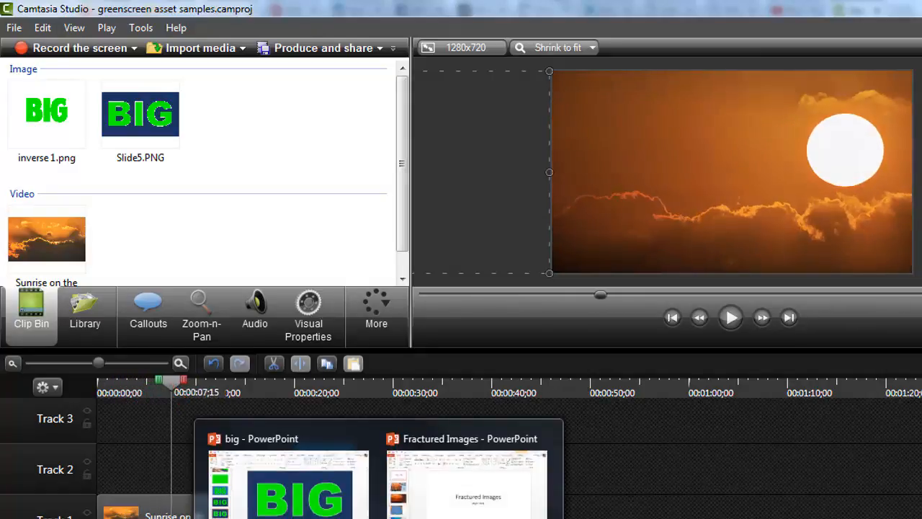
click(353, 507)
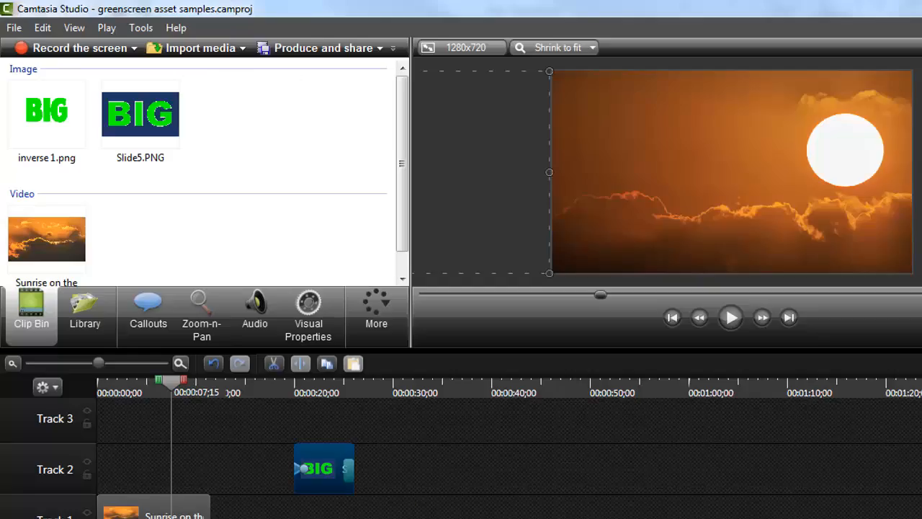
Back in Camtasia Studio, move the BIG clip on Track 2 over the sunrise video, starting at about 2.5 seconds
click(168, 119)
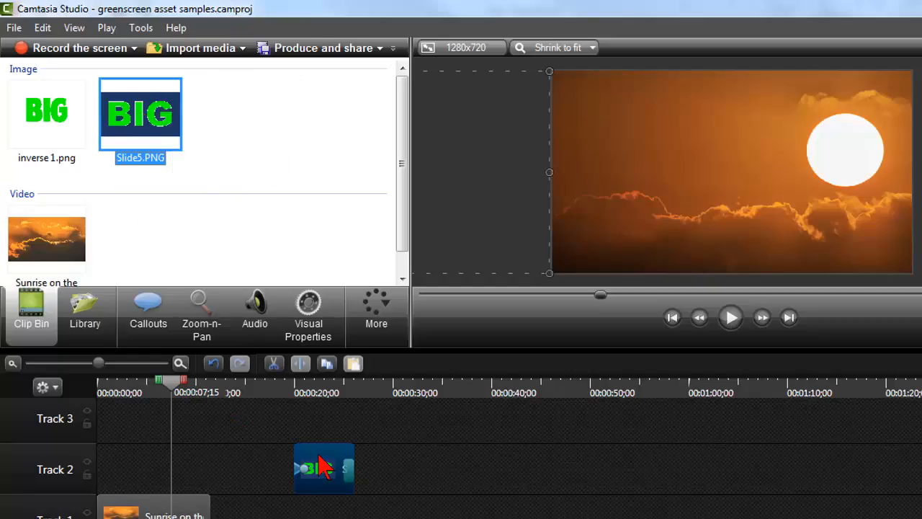
drag(317, 464, 159, 472)
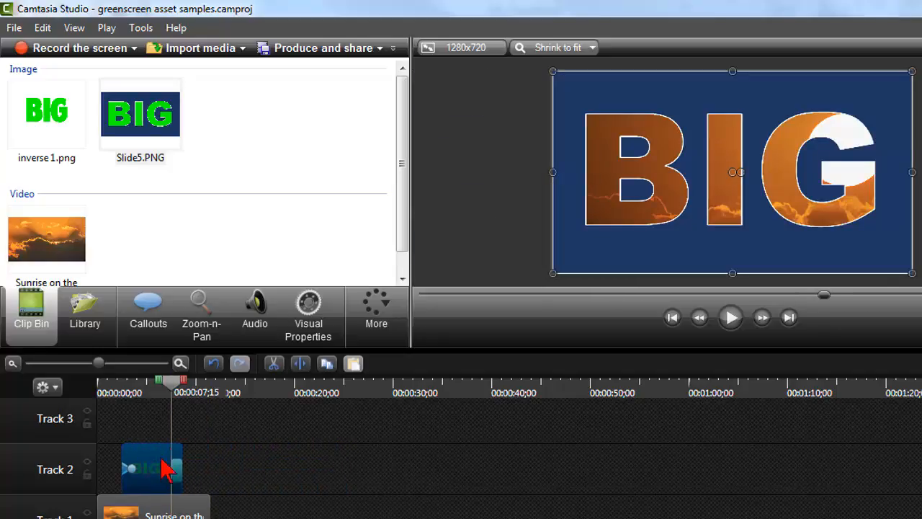
Review the BIG clip's Remove a color settings and scrub through the circle transition at its end
click(308, 311)
drag(407, 126, 411, 191)
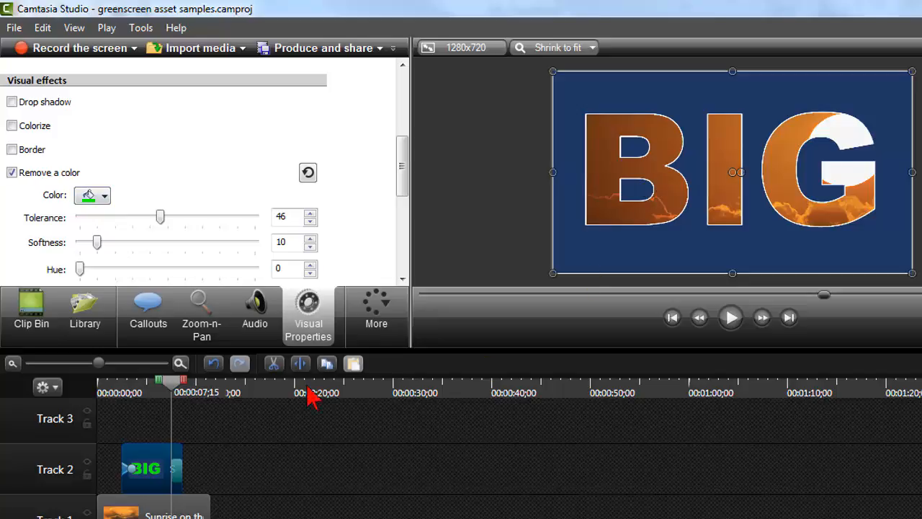
drag(170, 395, 168, 420)
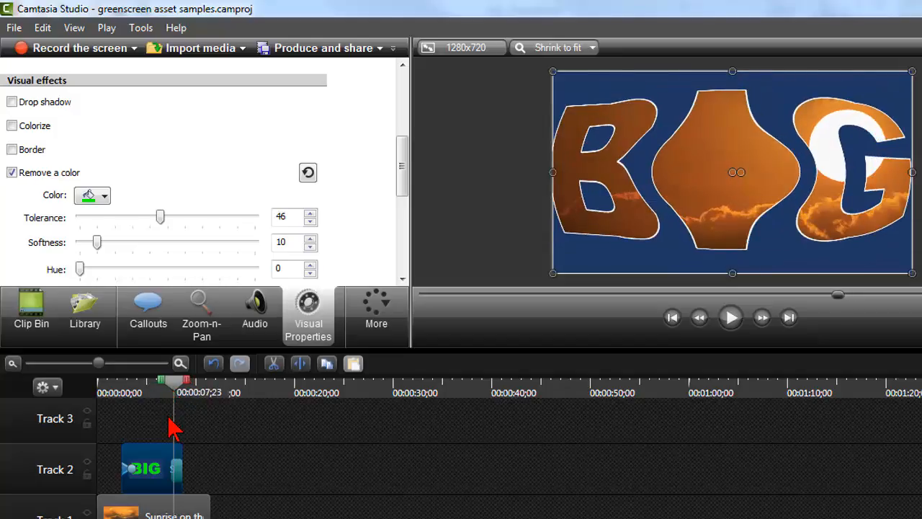
scroll(170, 419, up, 3)
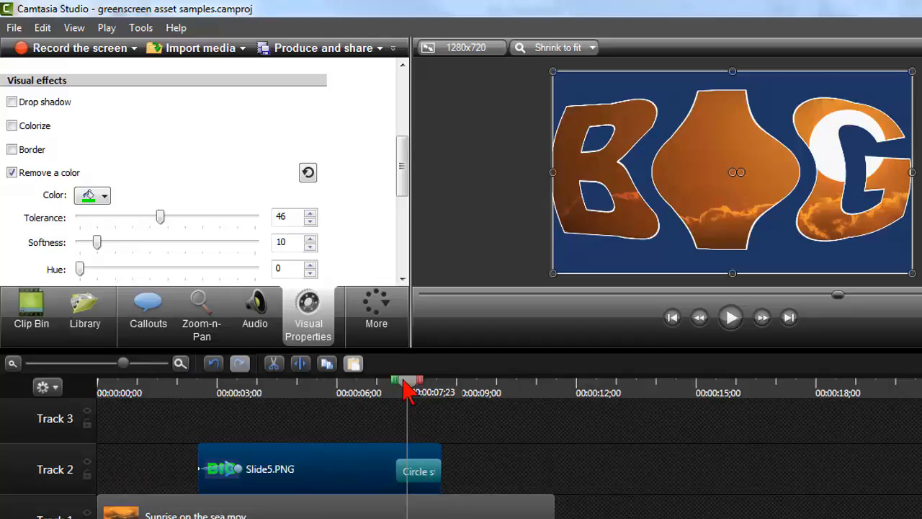
drag(406, 381, 494, 383)
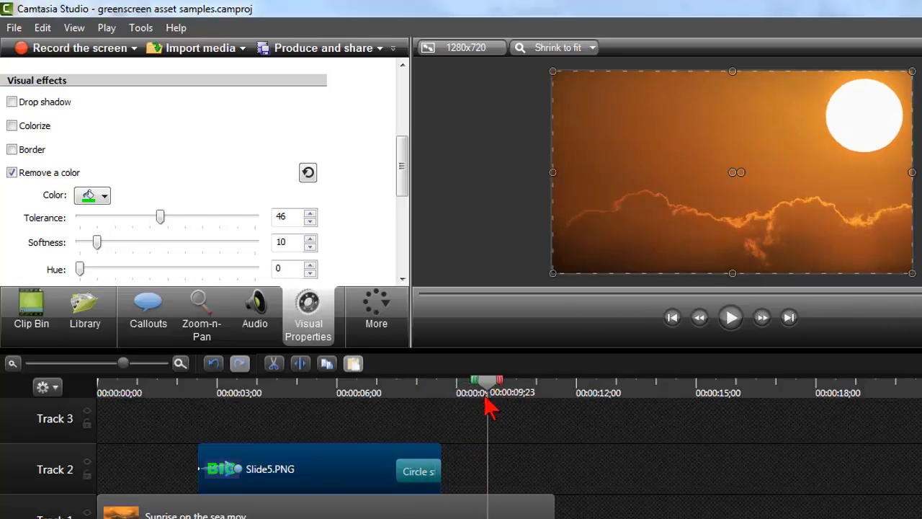
Add a second Sunrise on the sea.mov clip to Track 1 at about 00:00:12;10 and preview it
click(443, 509)
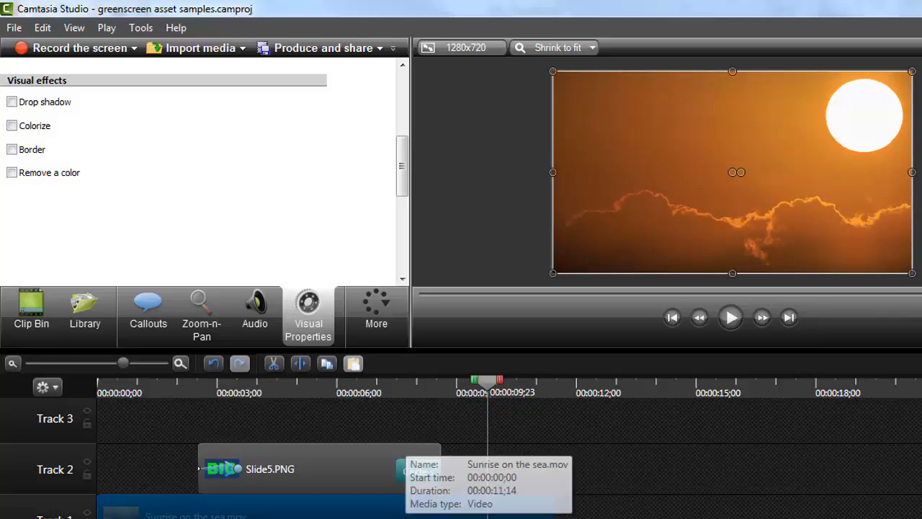
click(45, 321)
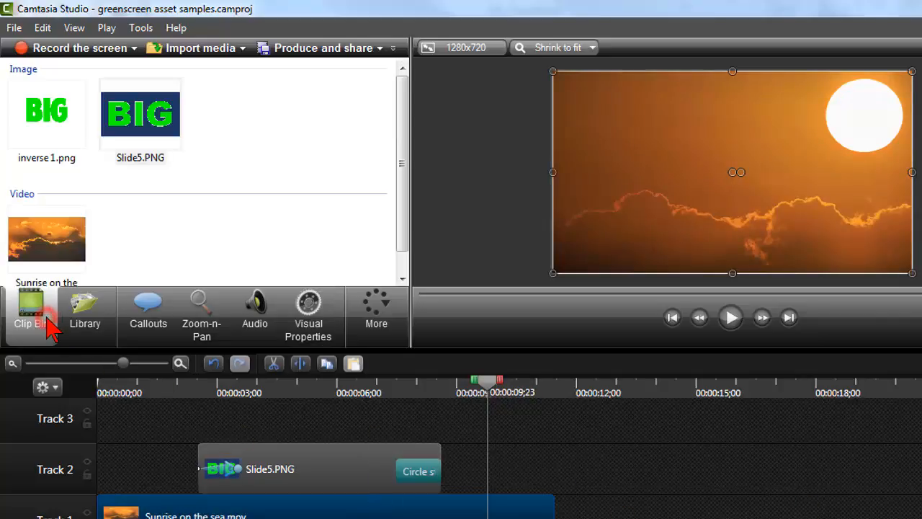
drag(54, 256, 593, 517)
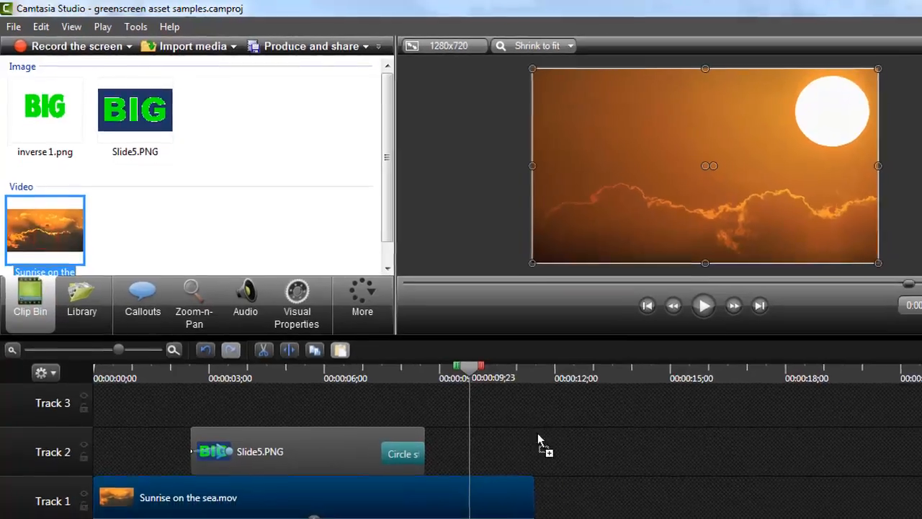
drag(551, 478, 621, 494)
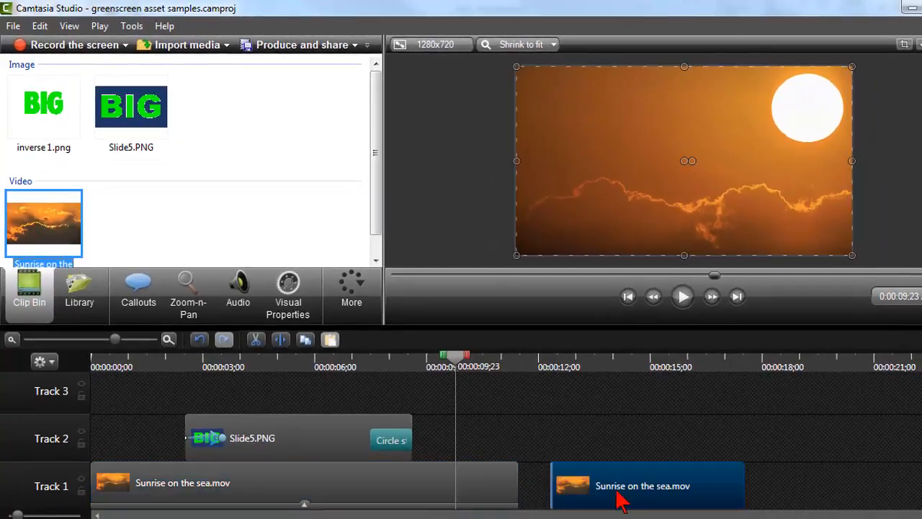
click(639, 366)
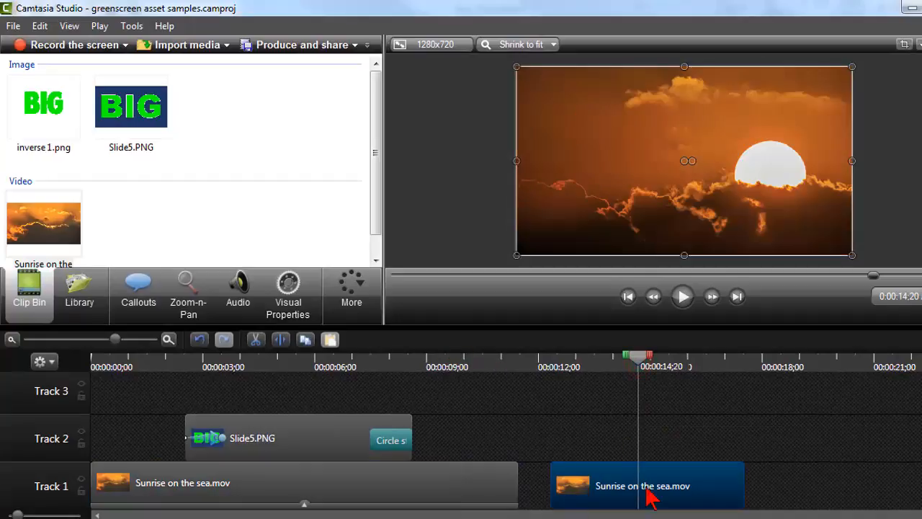
click(551, 366)
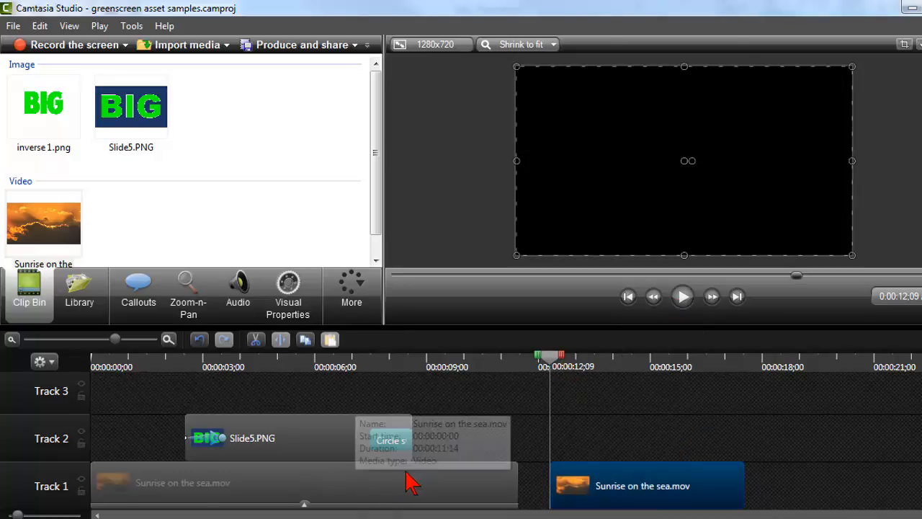
Set the second sunrise clip's speed to 99%, and stretch its end to slow it to 63%
right_click(597, 488)
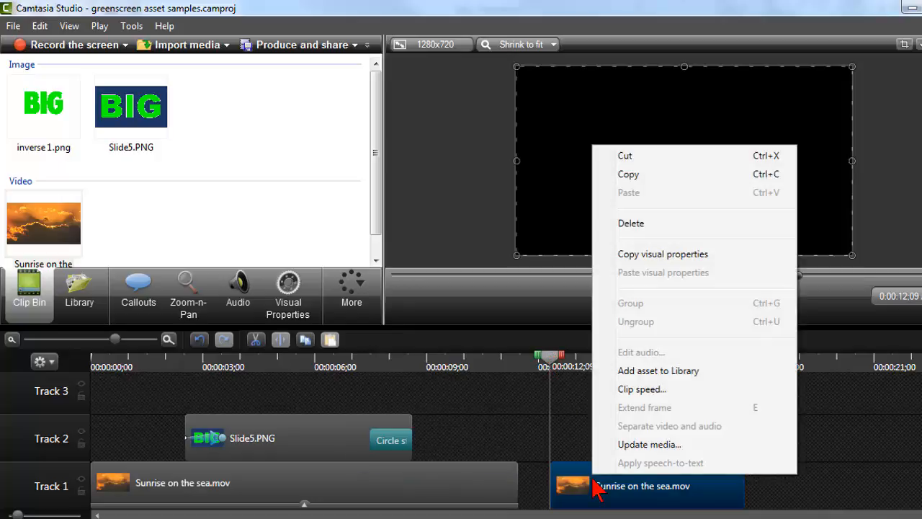
click(697, 390)
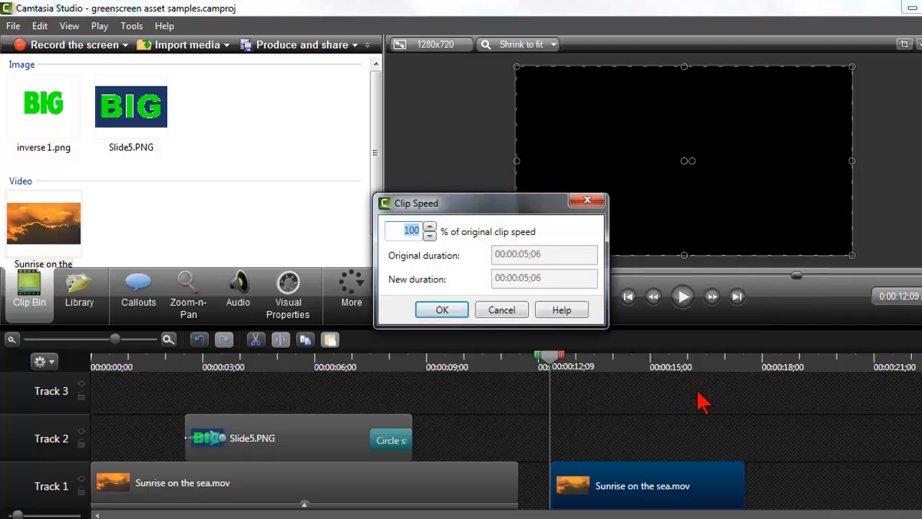
click(429, 226)
click(429, 236)
click(429, 236)
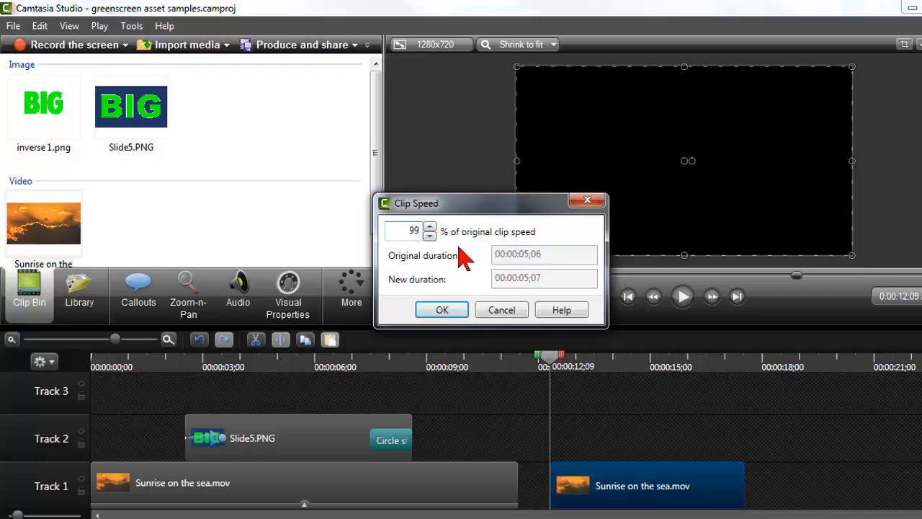
click(445, 309)
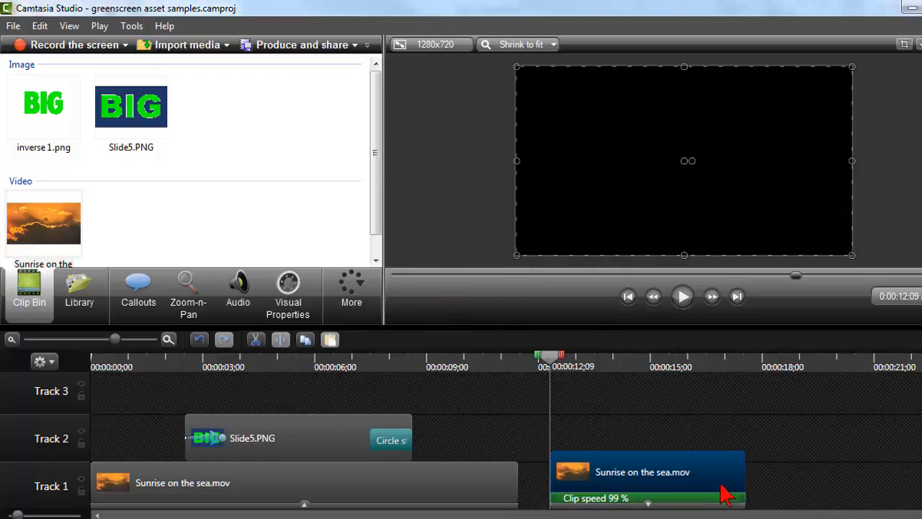
drag(742, 494, 848, 494)
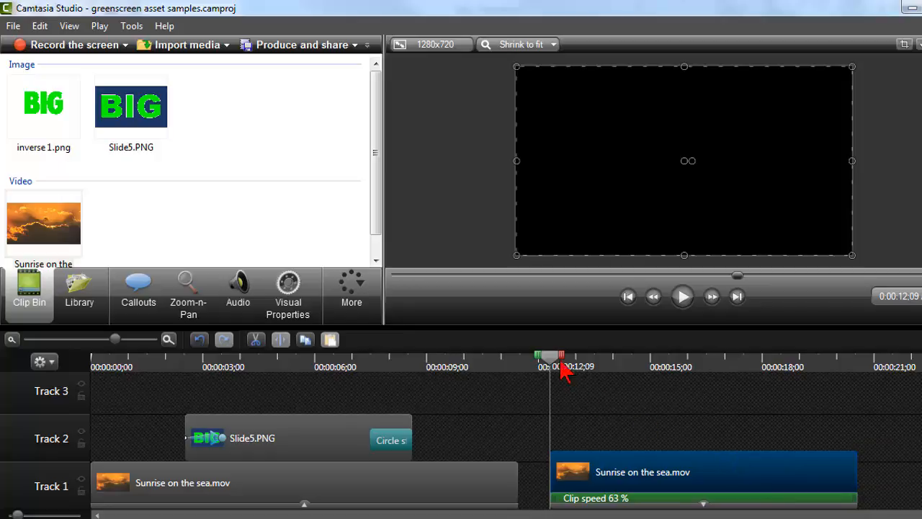
Place Slide5.PNG on Track 2 above the slowed sunrise clip, starting at about 00:00:13;13
drag(558, 366, 650, 368)
drag(130, 119, 592, 436)
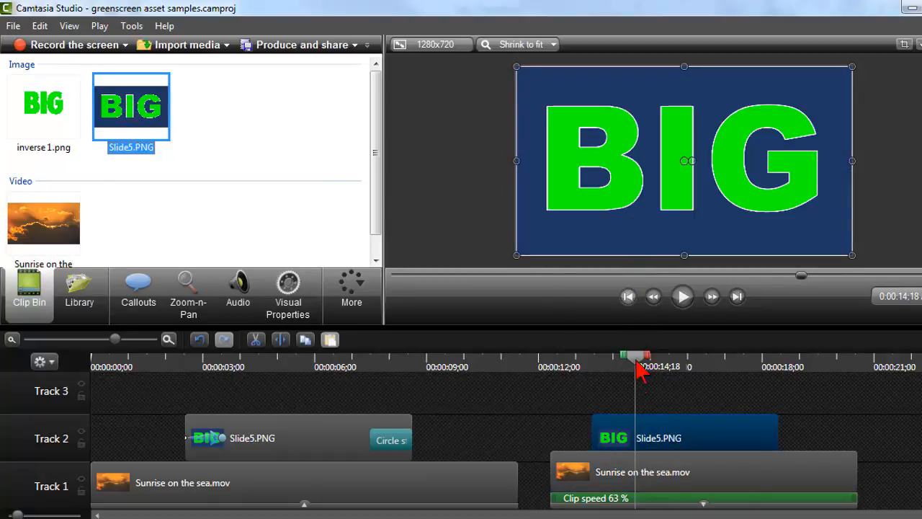
Enable Remove a color with green on the new Slide5.PNG clip in its visual properties
click(636, 430)
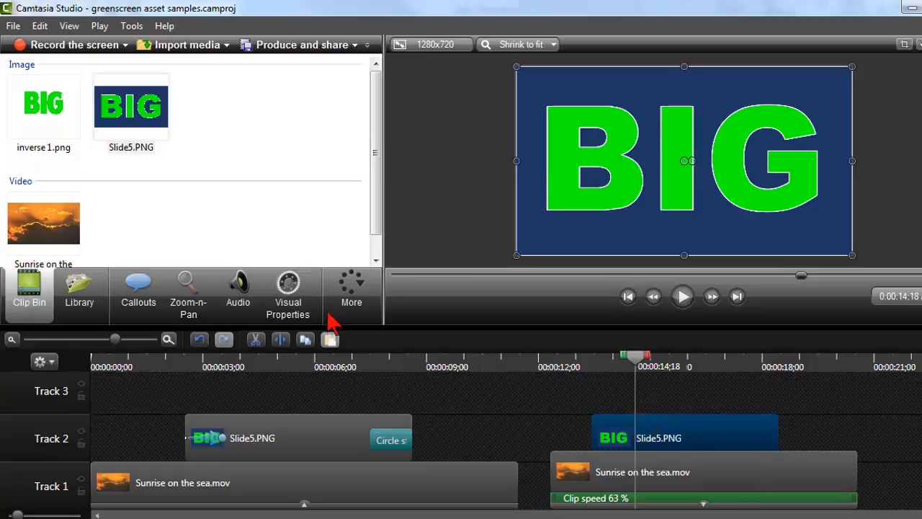
click(281, 302)
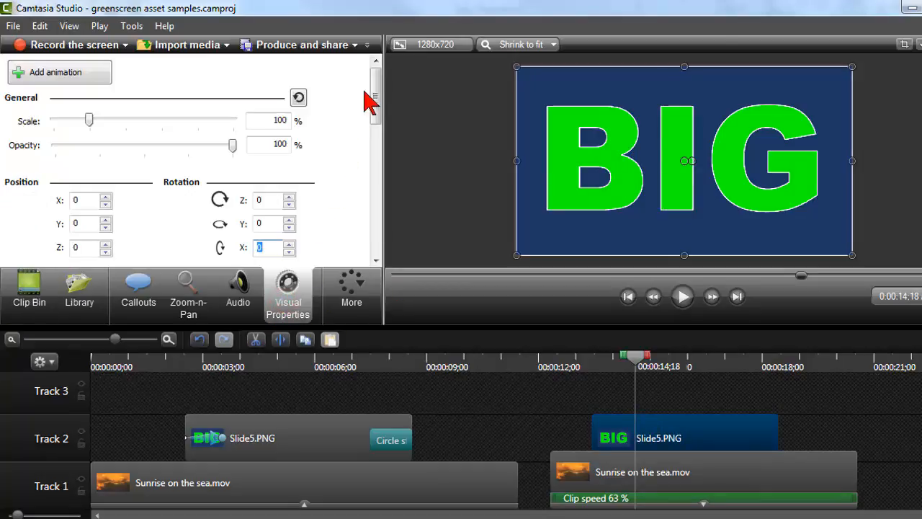
drag(371, 90, 366, 156)
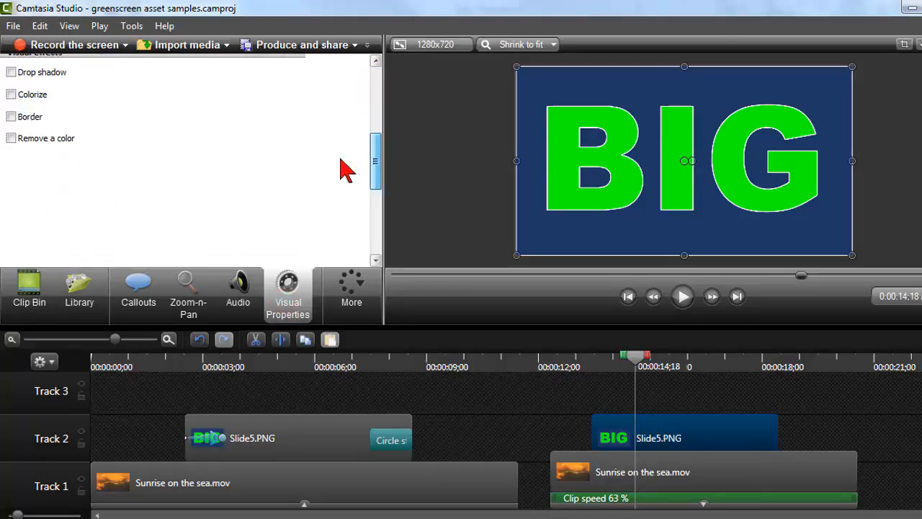
click(11, 138)
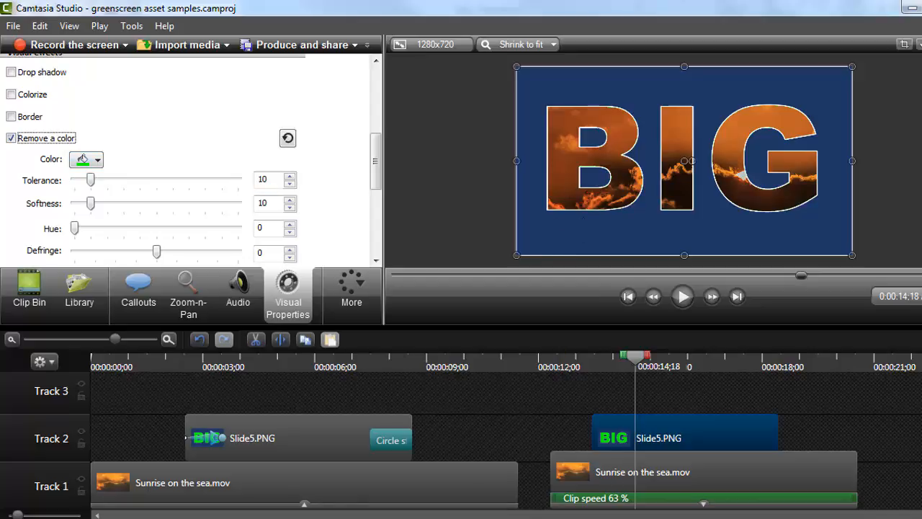
Switch to the big presentation in PowerPoint and open the background formatting of the solid green slide 4
mouse_move(354, 517)
click(281, 477)
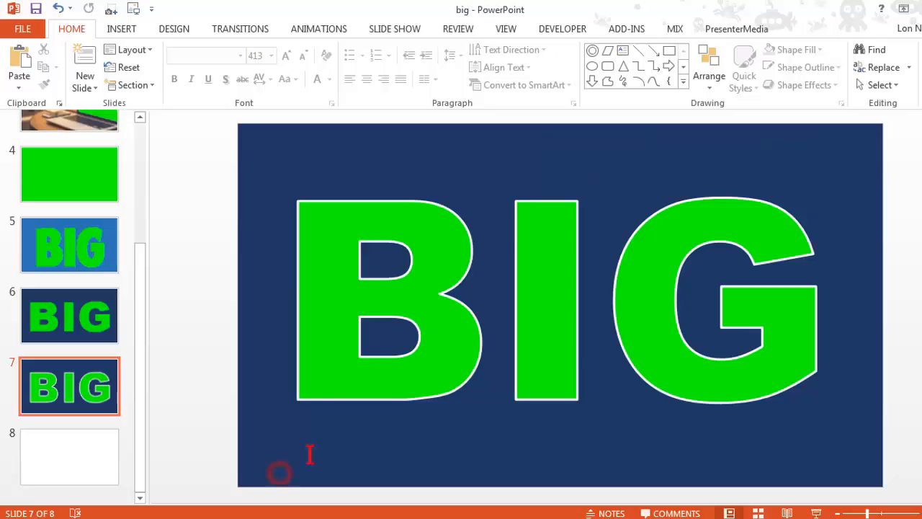
click(92, 173)
right_click(88, 171)
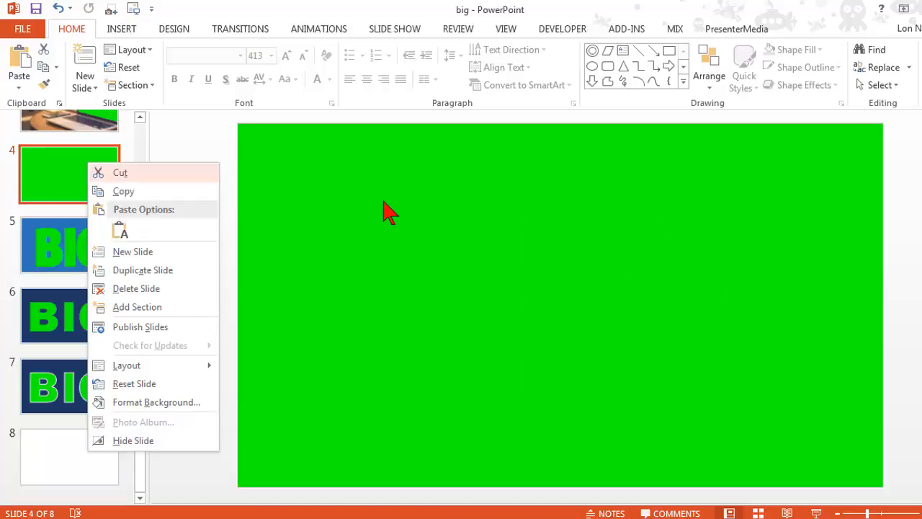
right_click(384, 204)
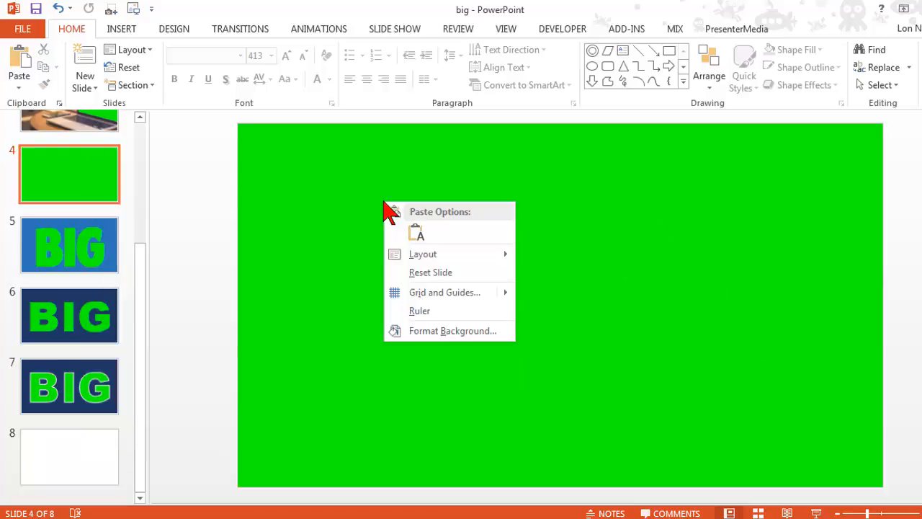
click(461, 331)
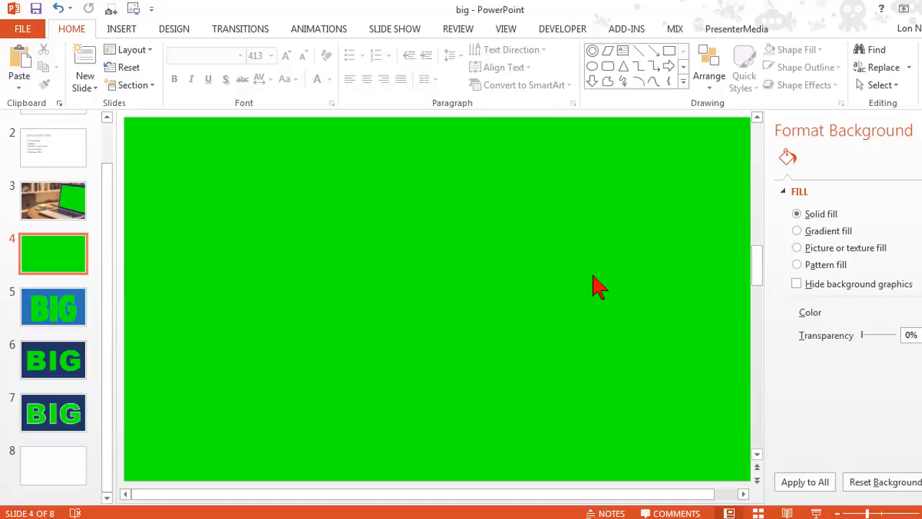
Examine the custom RGB values of slide 4's background color, and leave the color dialog without applying a change
click(921, 313)
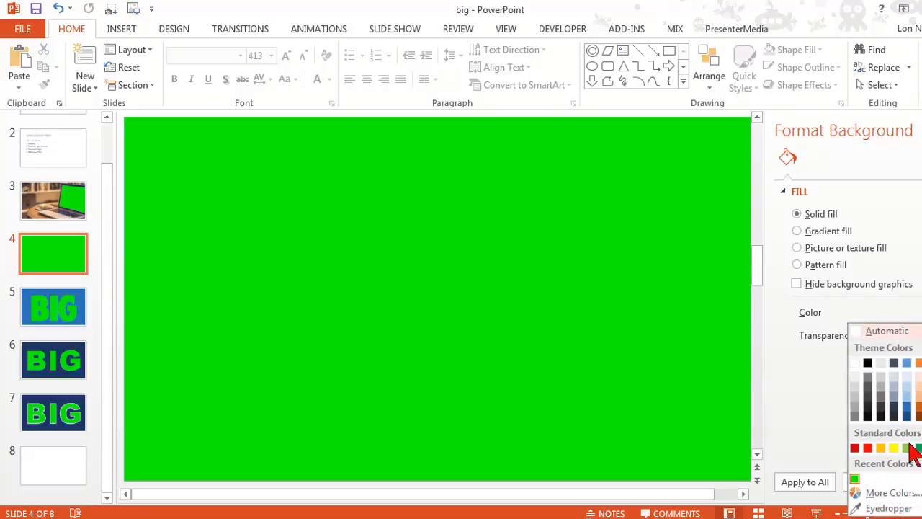
click(893, 493)
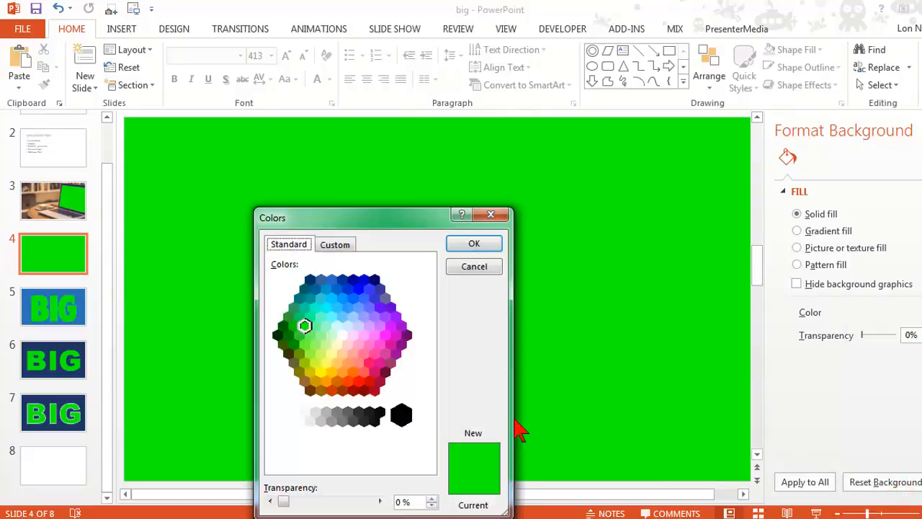
click(336, 245)
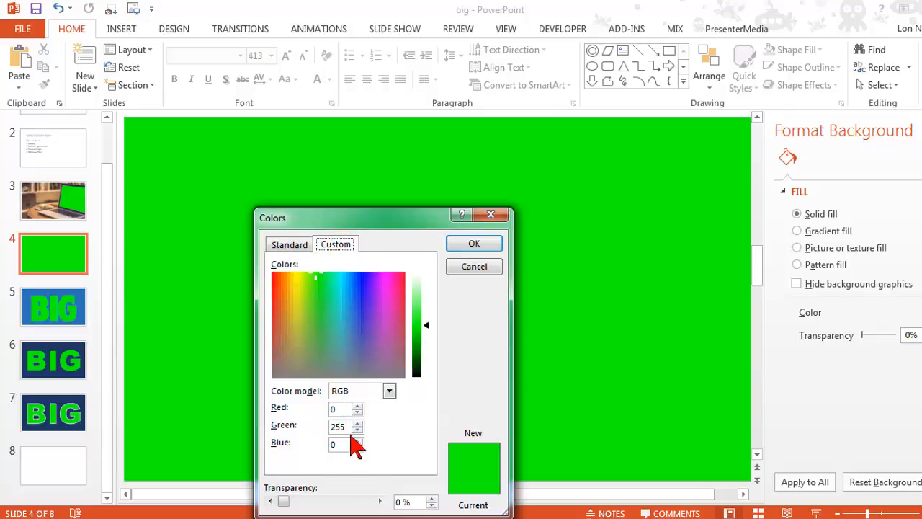
drag(370, 220, 398, 85)
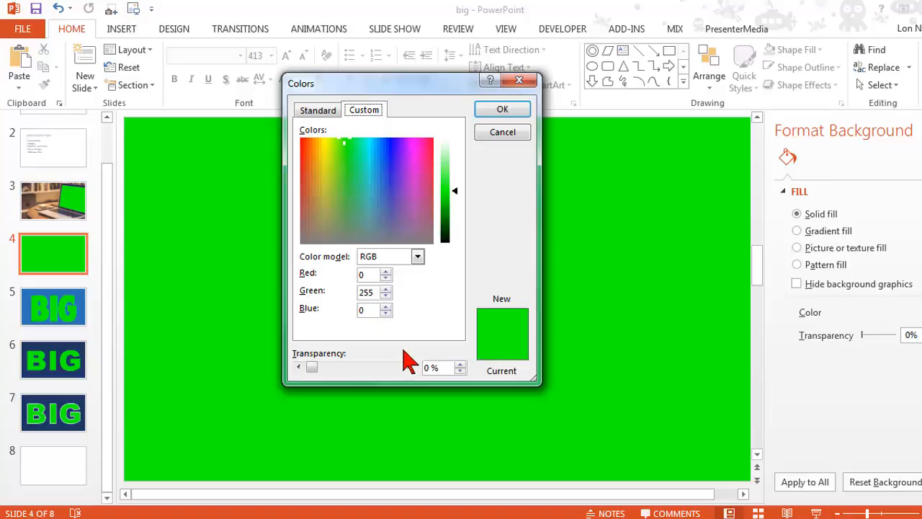
double_click(373, 291)
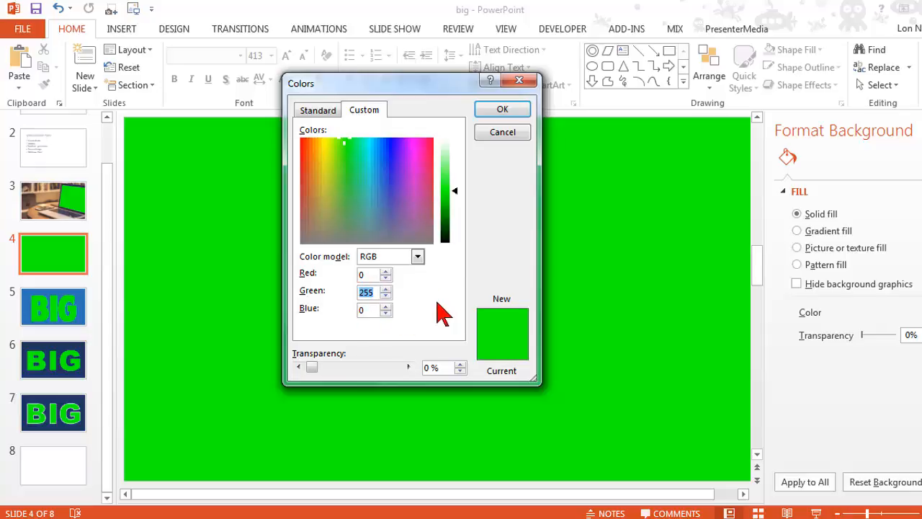
click(509, 136)
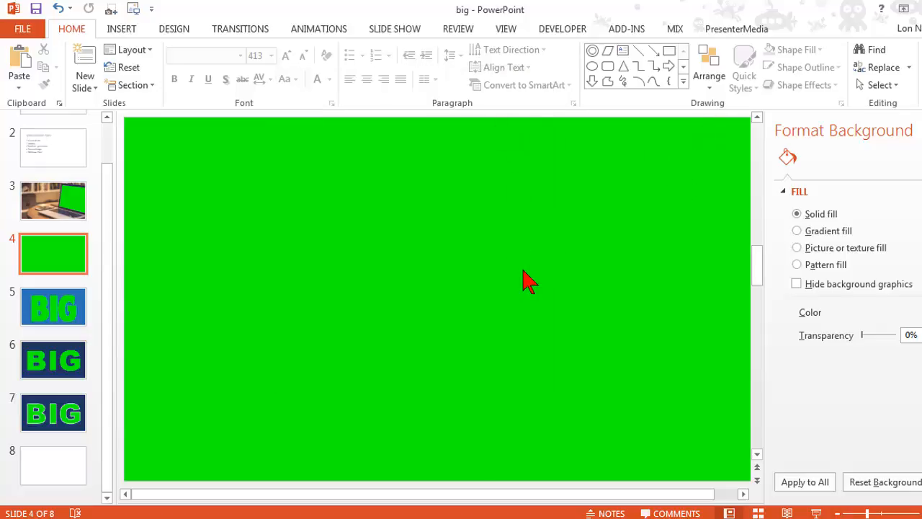
ctrl+scroll(528, 280, down, 2)
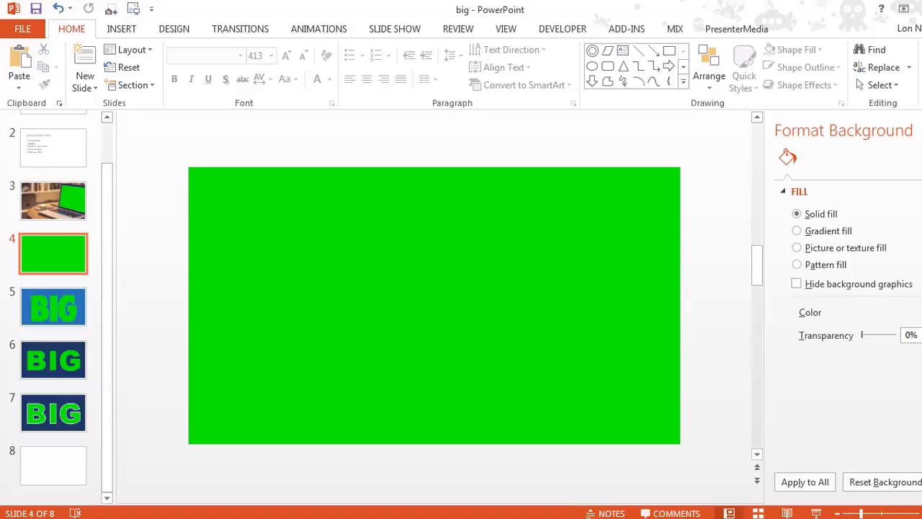
Switch to Camtasia Studio, set the Slide5.PNG clip's removed color to red, and replace it with the green sampled from the lettering
click(403, 450)
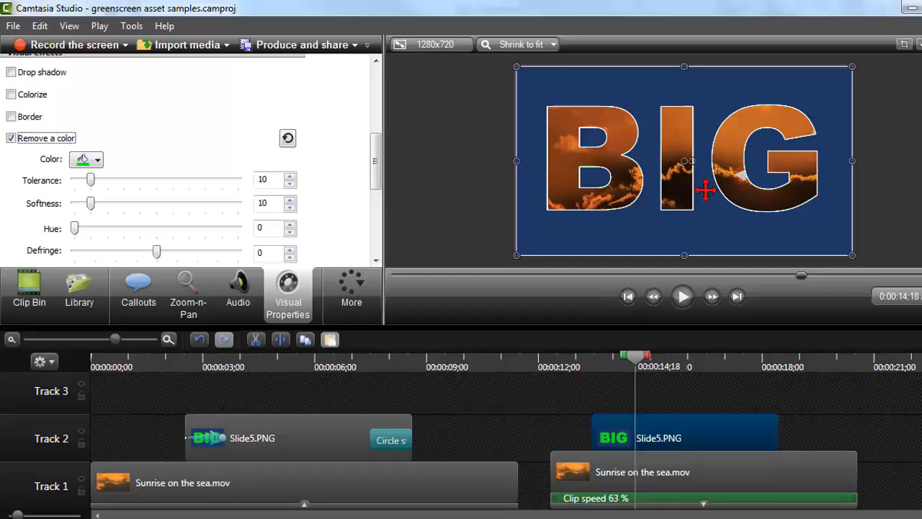
click(98, 161)
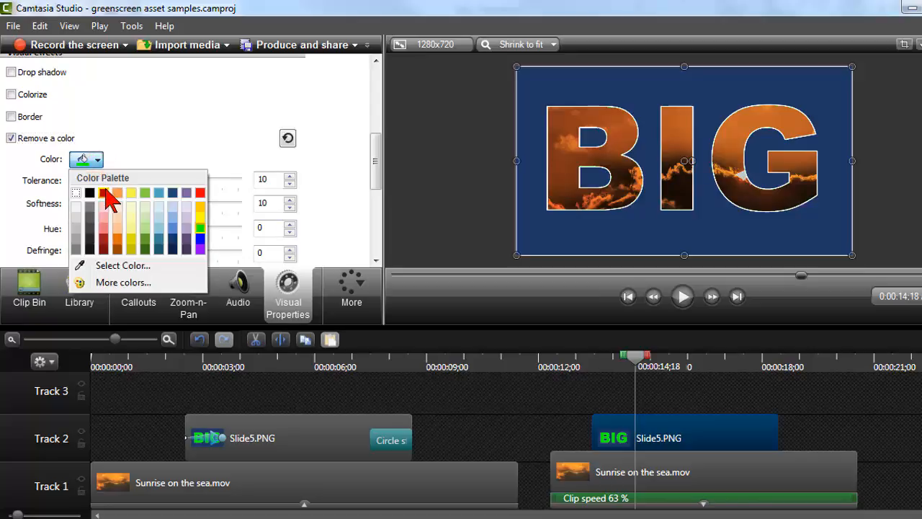
click(106, 191)
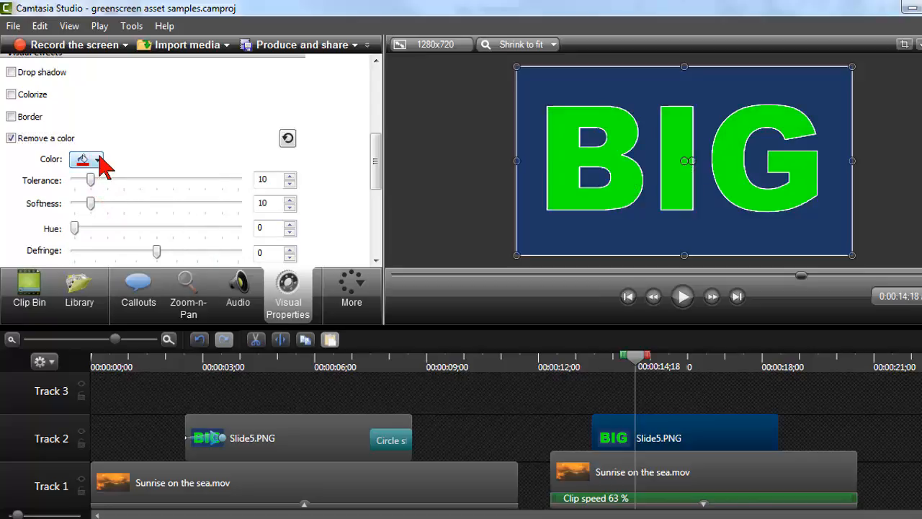
click(96, 158)
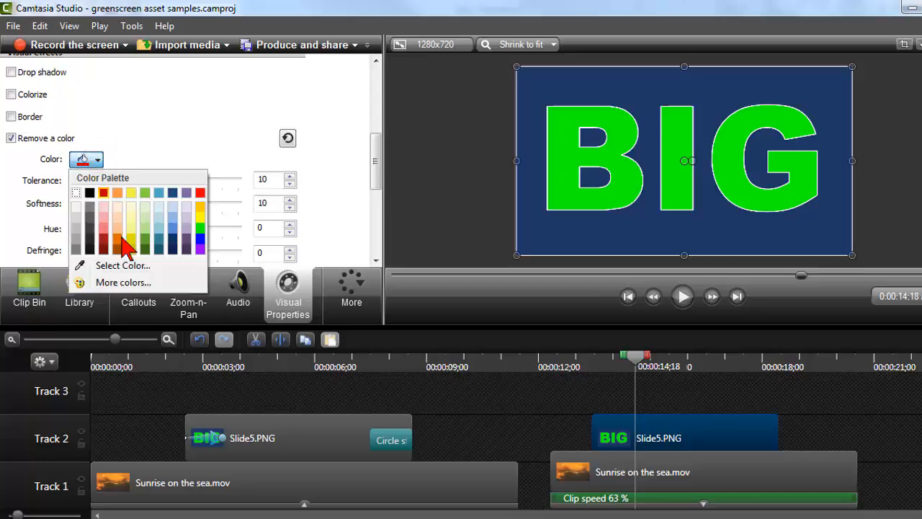
click(165, 266)
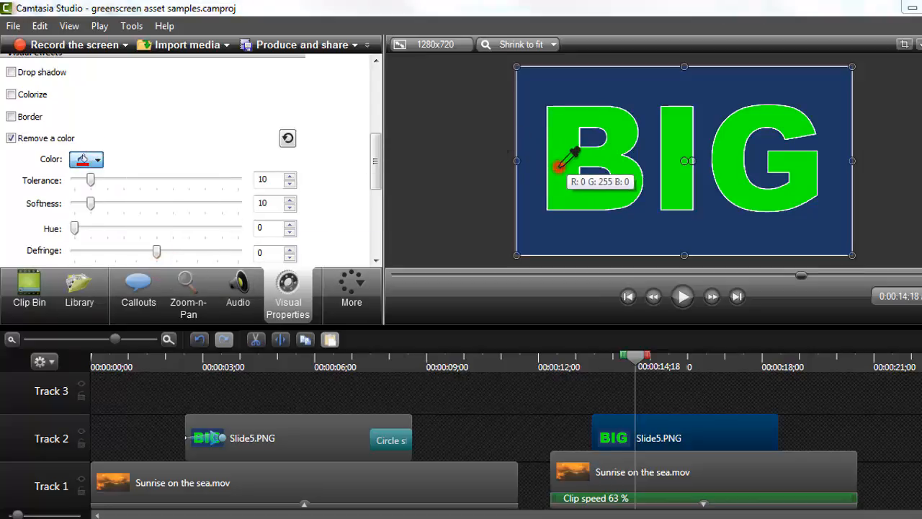
click(558, 162)
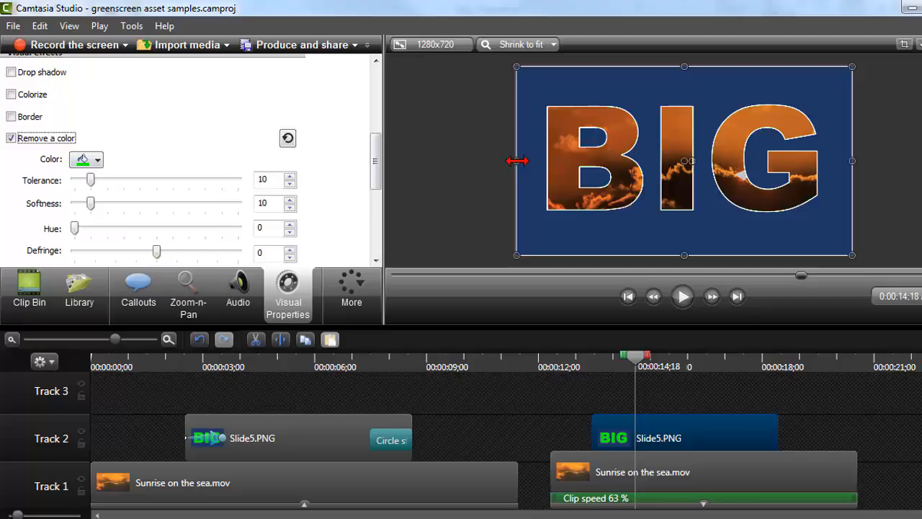
Raise the color-removal tolerance on the Slide5.PNG clip to 19 while inspecting the lettering's edges
scroll(481, 157, up, 1)
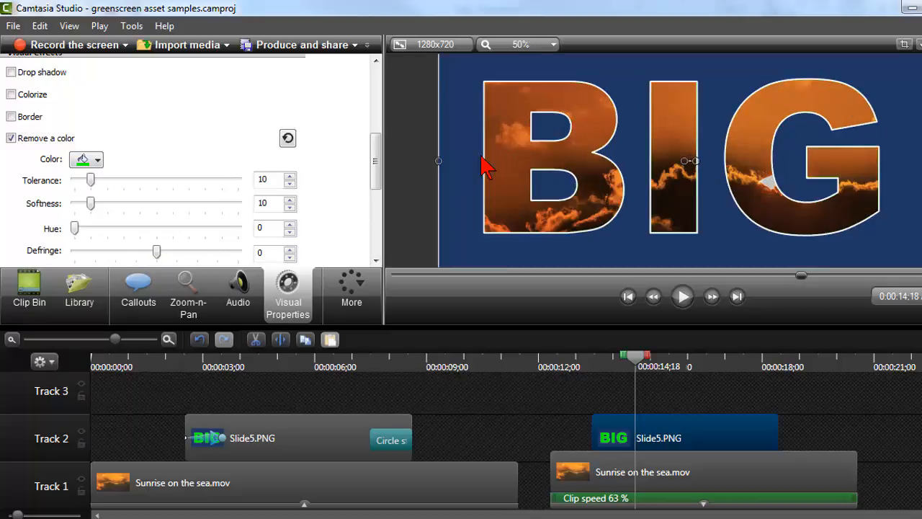
scroll(481, 157, up, 1)
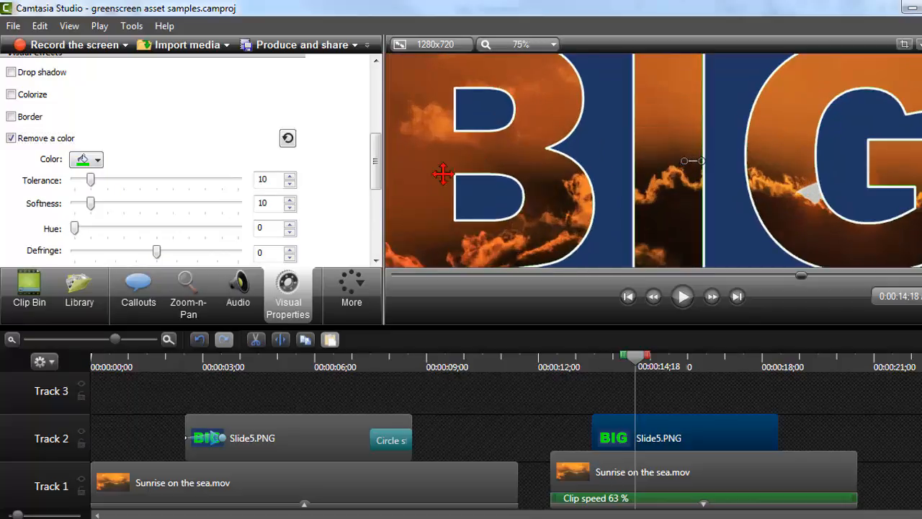
drag(92, 180, 105, 180)
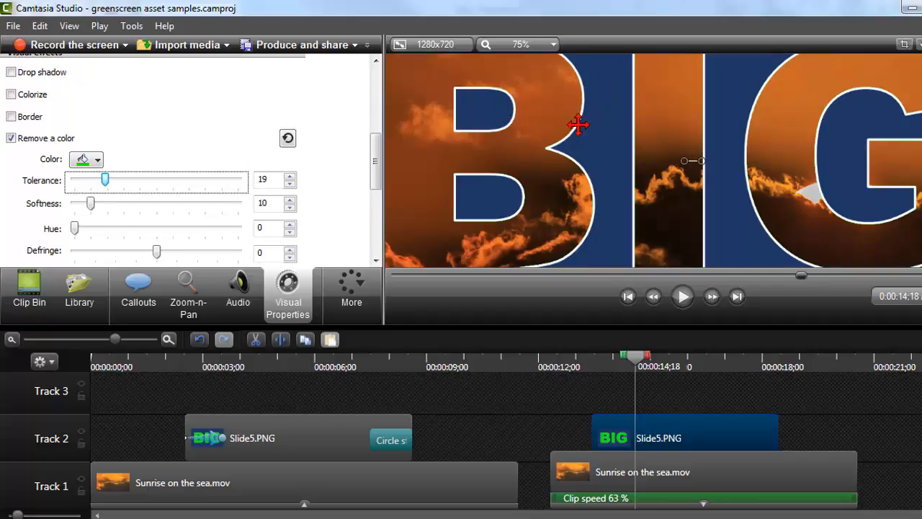
Shift the slide image slightly up and left on the canvas, and raise its color-removal tolerance to 61
click(471, 103)
click(471, 95)
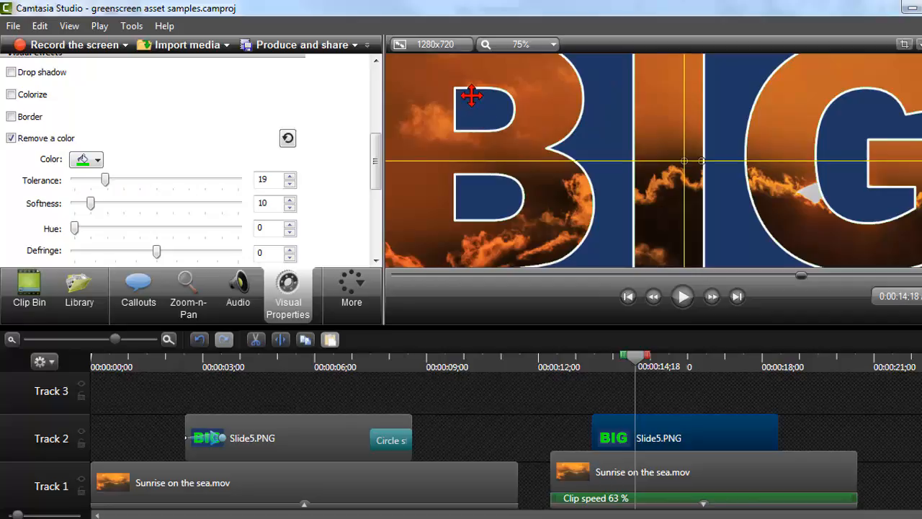
drag(467, 88, 645, 108)
drag(528, 69, 573, 83)
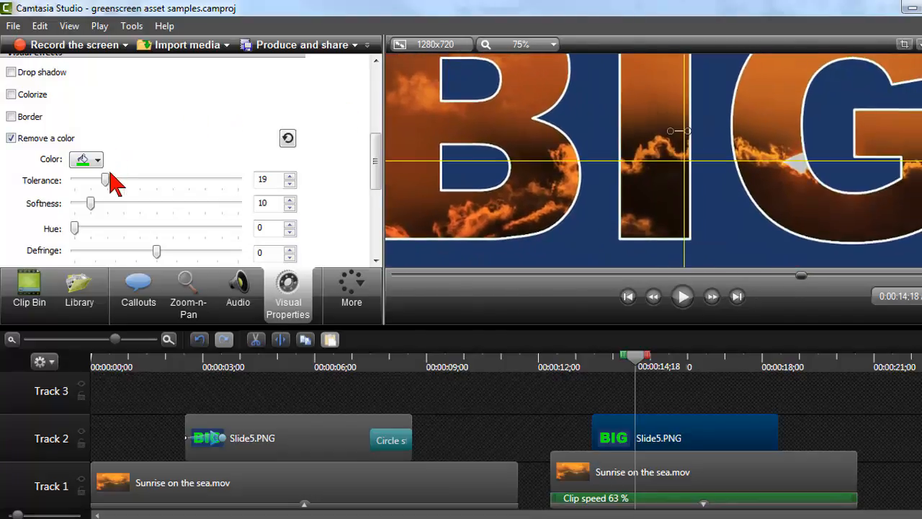
drag(105, 178, 172, 180)
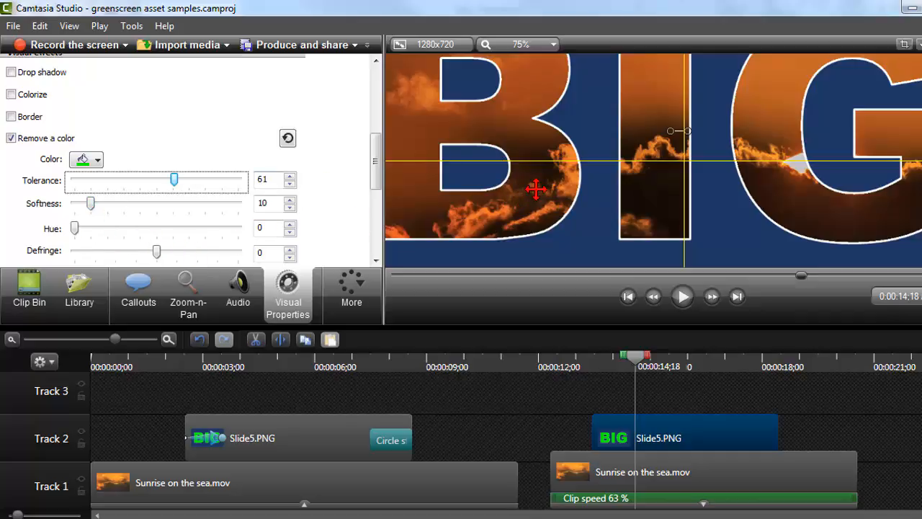
click(618, 229)
scroll(618, 229, down, 1)
click(511, 41)
click(504, 173)
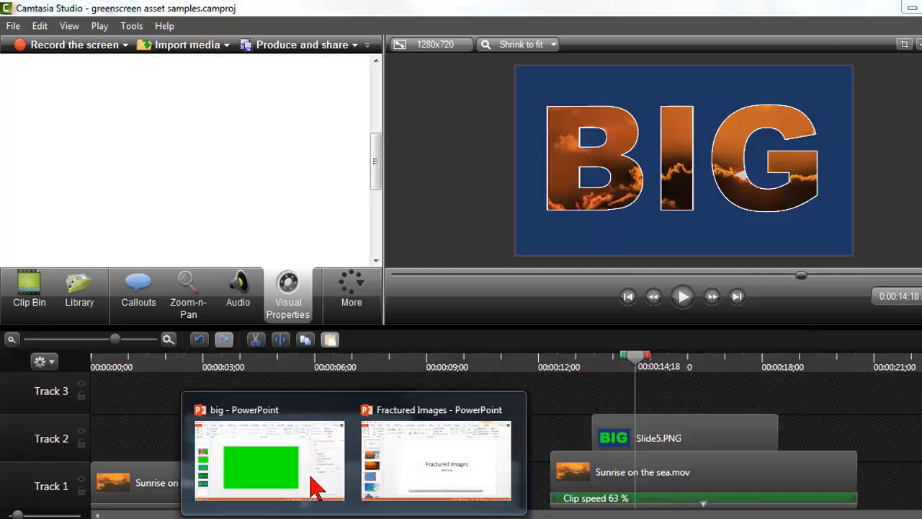
Switch to the big presentation in PowerPoint and reposition the BIG lettering slightly up and left on slide 5
click(309, 478)
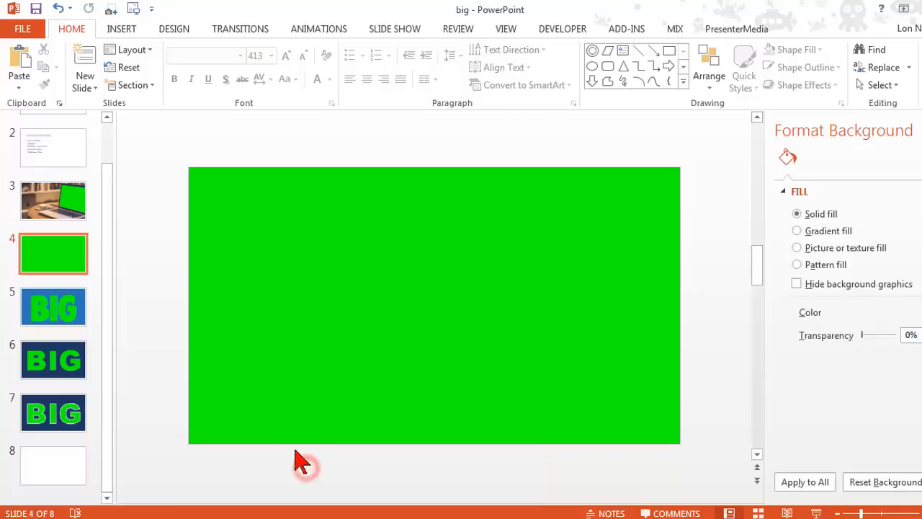
click(58, 310)
click(308, 276)
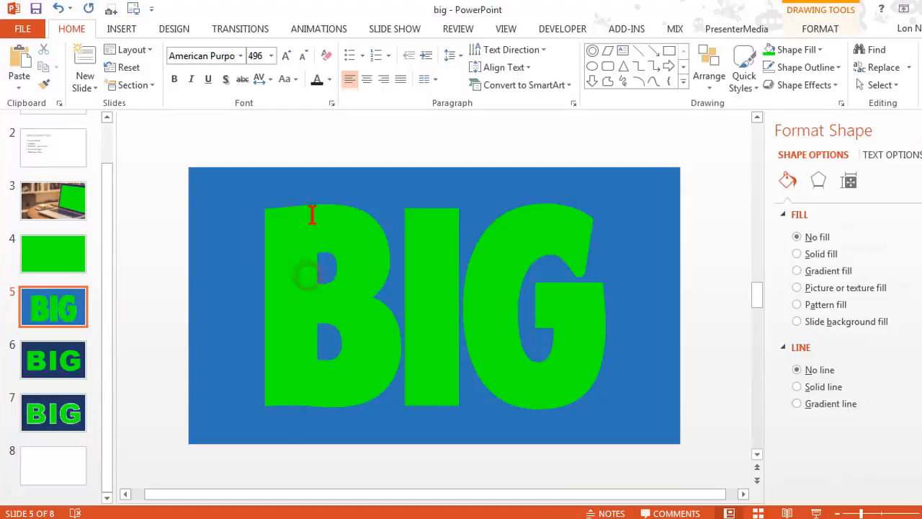
mouse_move(309, 151)
mouse_down()
mouse_move(384, 123)
mouse_move(320, 145)
mouse_up()
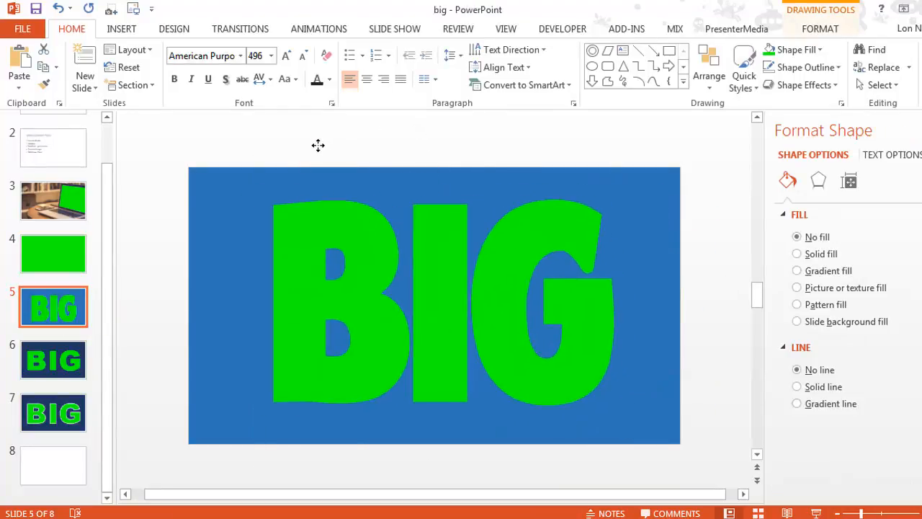
right_click(319, 145)
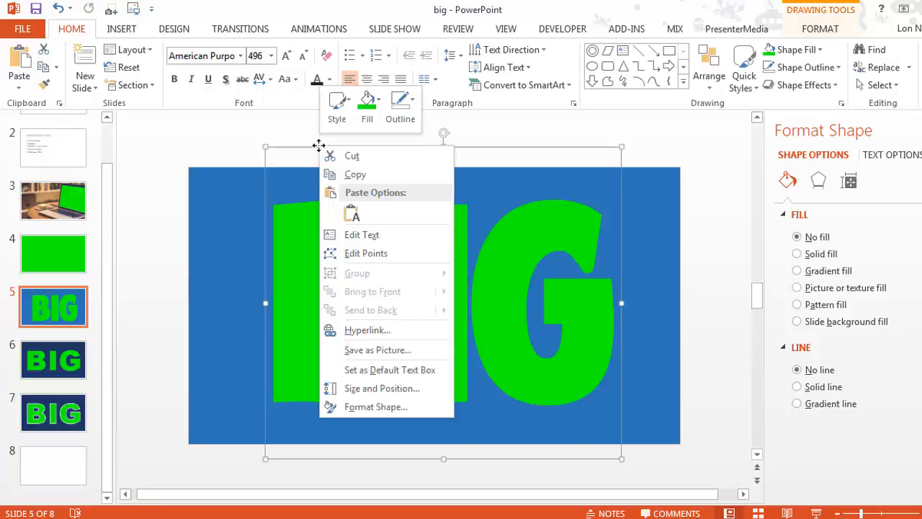
drag(621, 271, 606, 269)
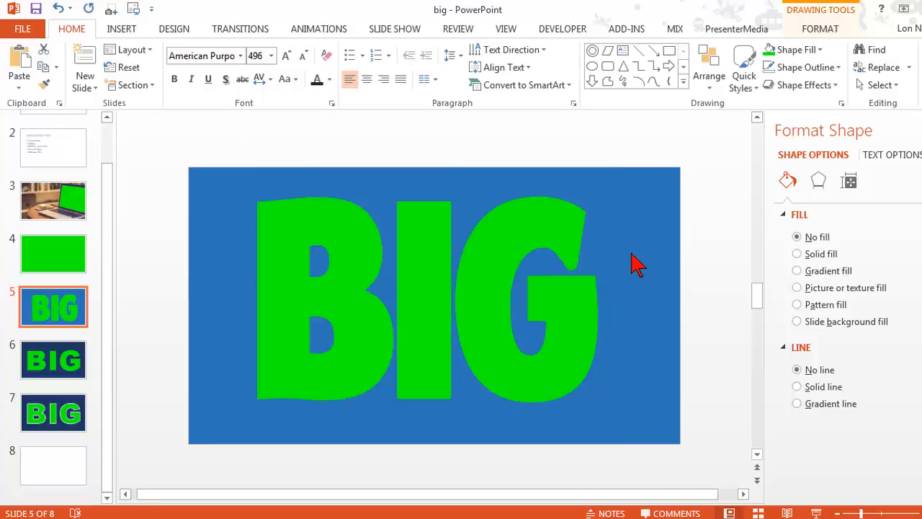
Try light orange and dark blue as the solid background color of slide 5
right_click(640, 258)
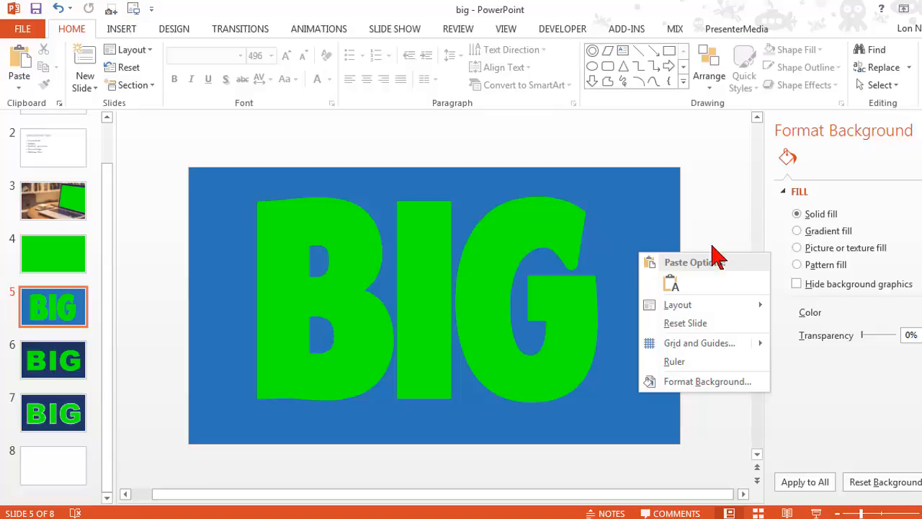
click(718, 381)
click(911, 311)
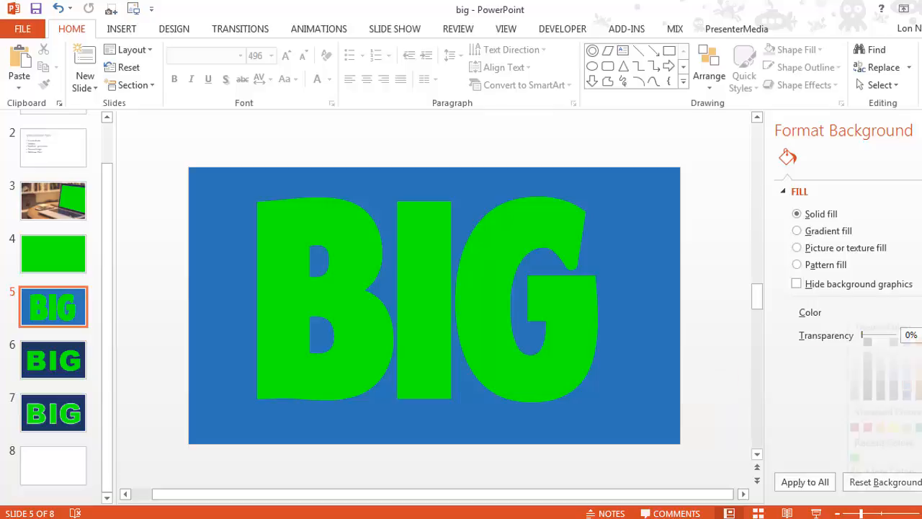
click(918, 388)
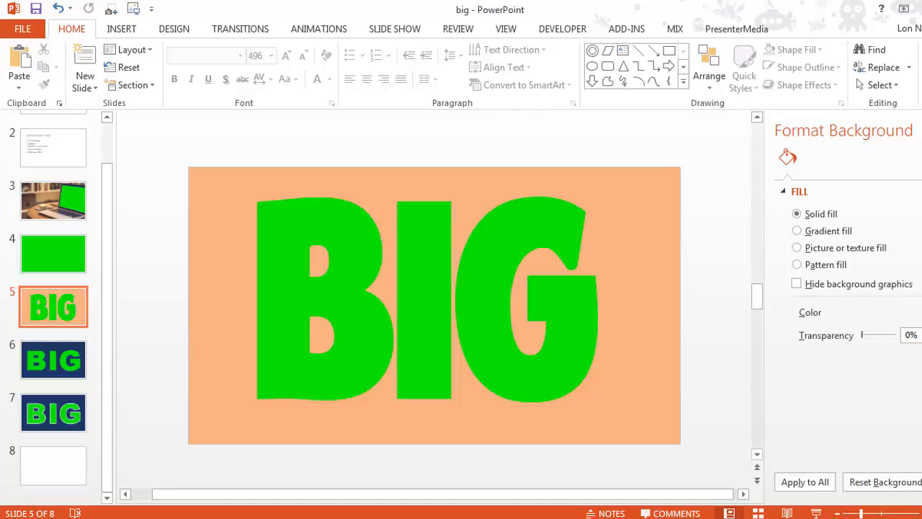
click(911, 312)
click(906, 416)
Set slide 5's solid background fill to medium gray, and select the BIG lettering's text box
click(912, 312)
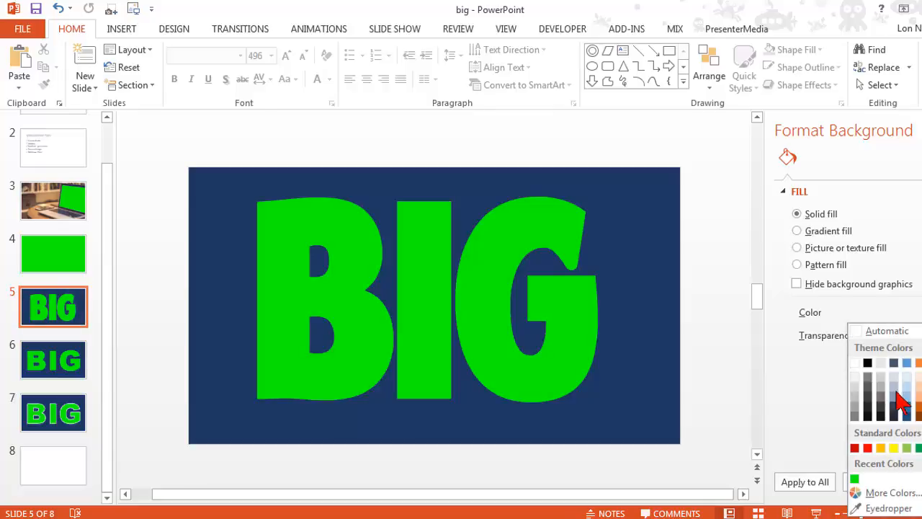
click(854, 418)
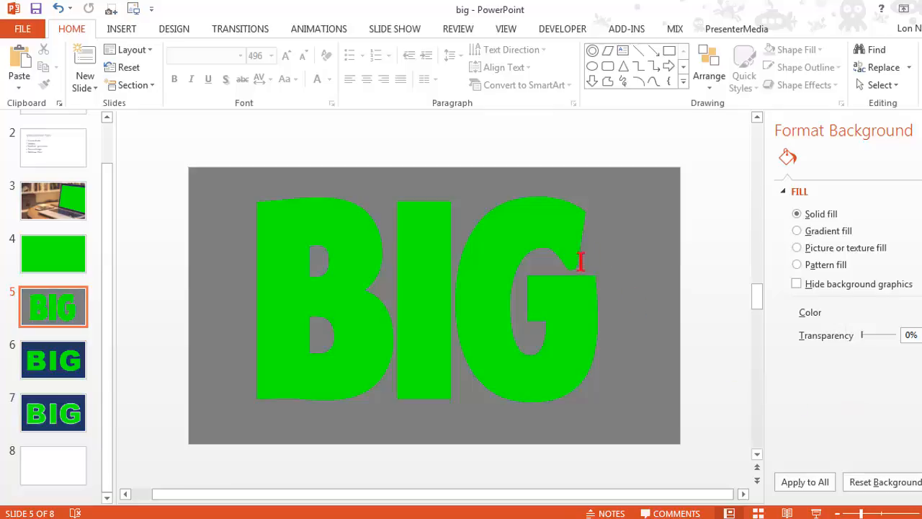
click(547, 303)
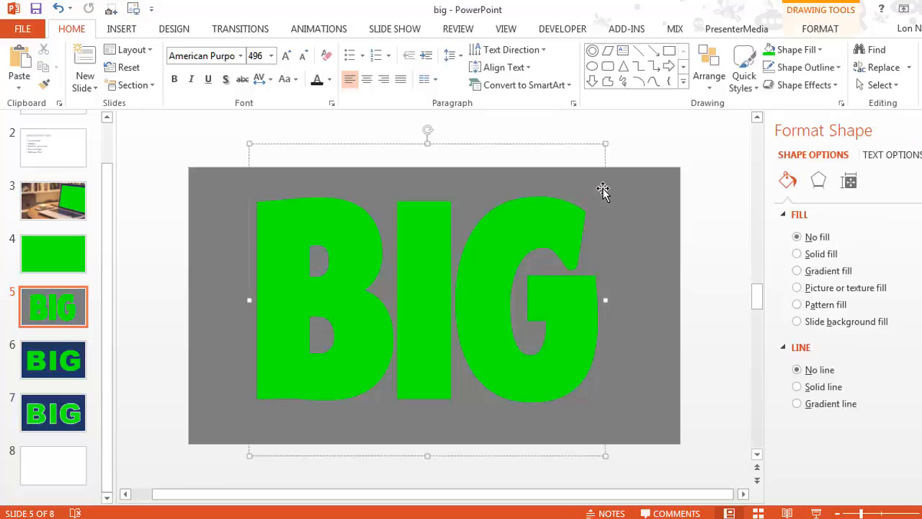
Bring up saving the BIG lettering as a picture, cancel it, and nudge the lettering slightly right and down on slide 5
mouse_move(603, 189)
mouse_down()
mouse_move(651, 185)
mouse_move(566, 187)
mouse_move(607, 185)
mouse_move(594, 195)
mouse_move(603, 196)
mouse_up()
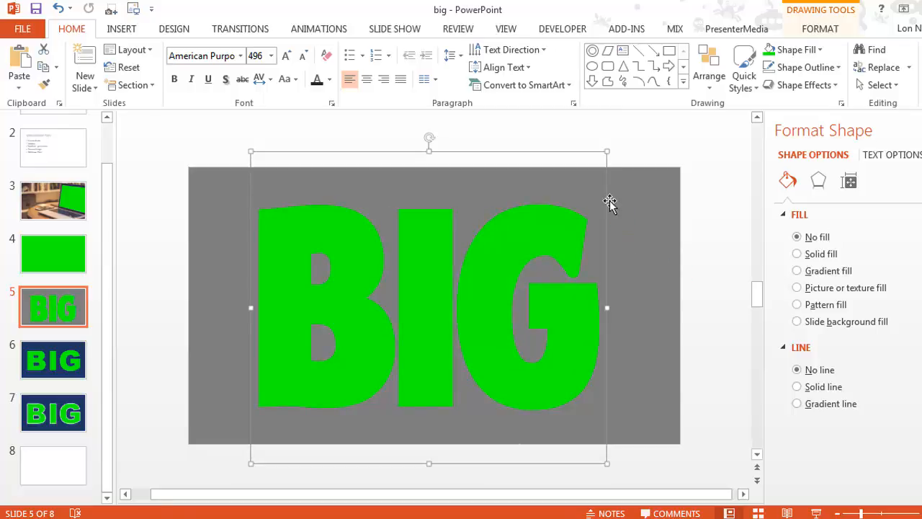
right_click(607, 201)
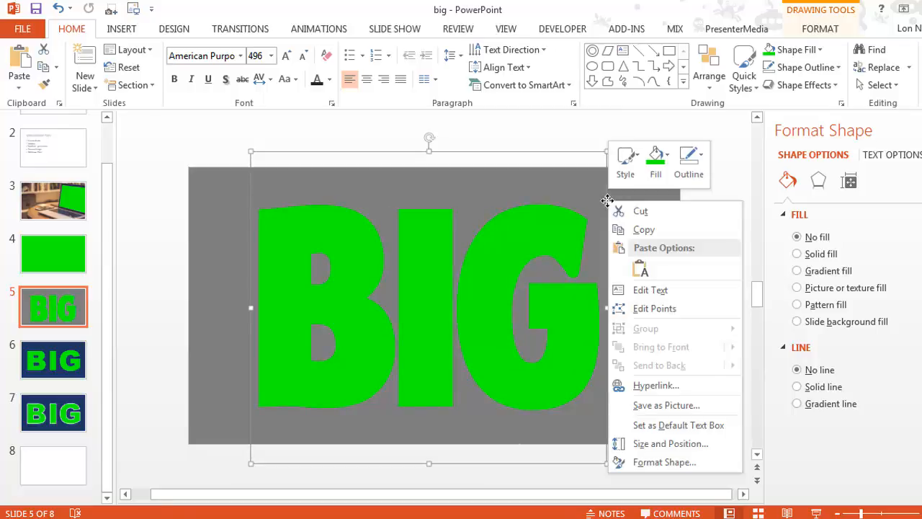
click(702, 402)
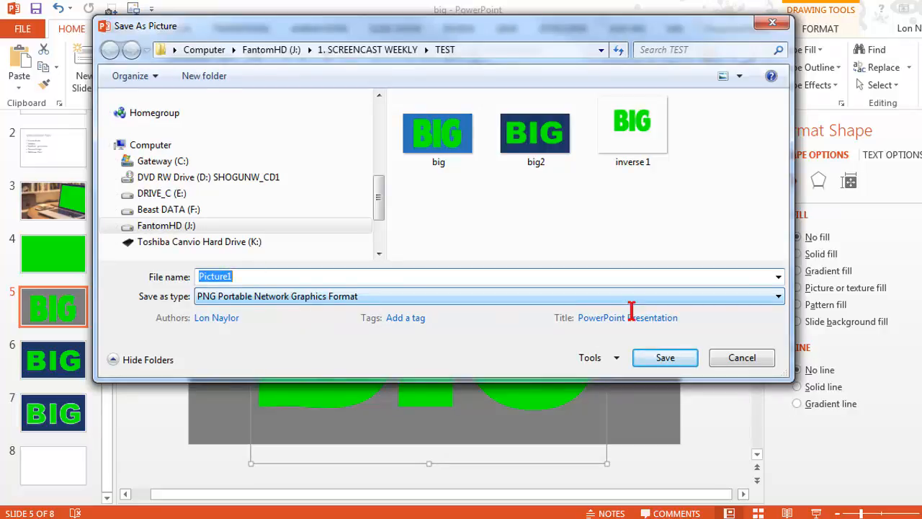
click(743, 357)
drag(603, 231, 610, 228)
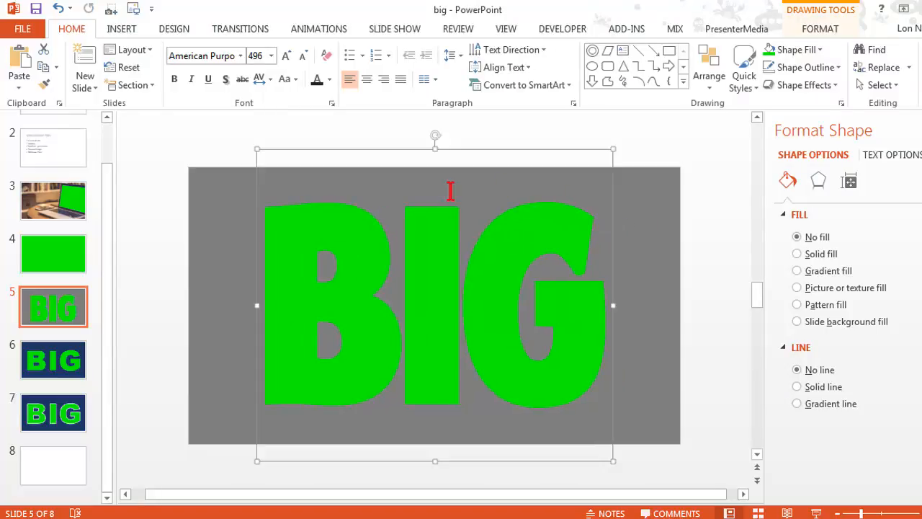
click(712, 286)
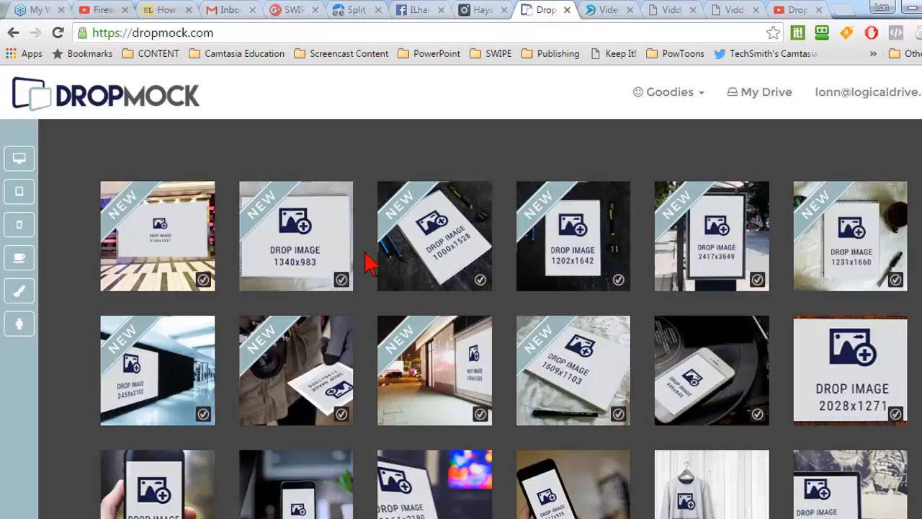
Look through the image mockup templates on the DropMock site in the browser
scroll(79, 234, down, 5)
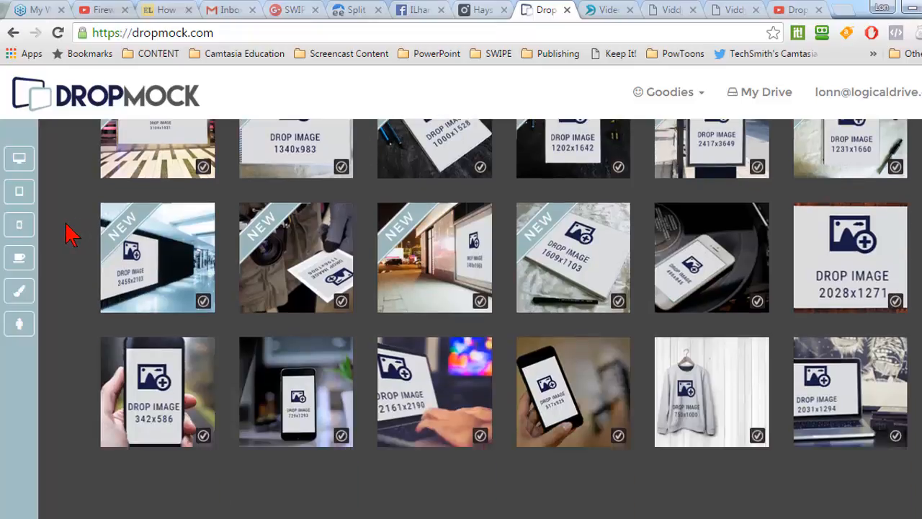
scroll(79, 234, down, 3)
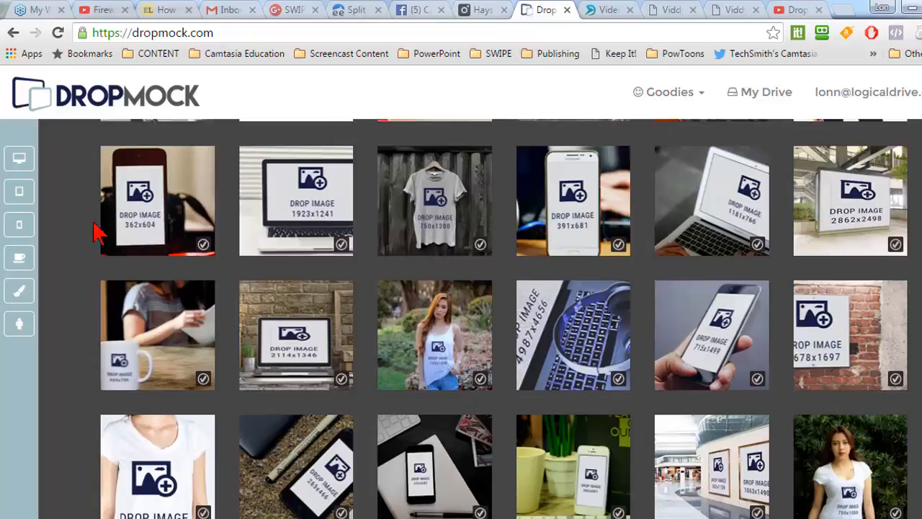
mouse_move(453, 214)
scroll(140, 209, down, 3)
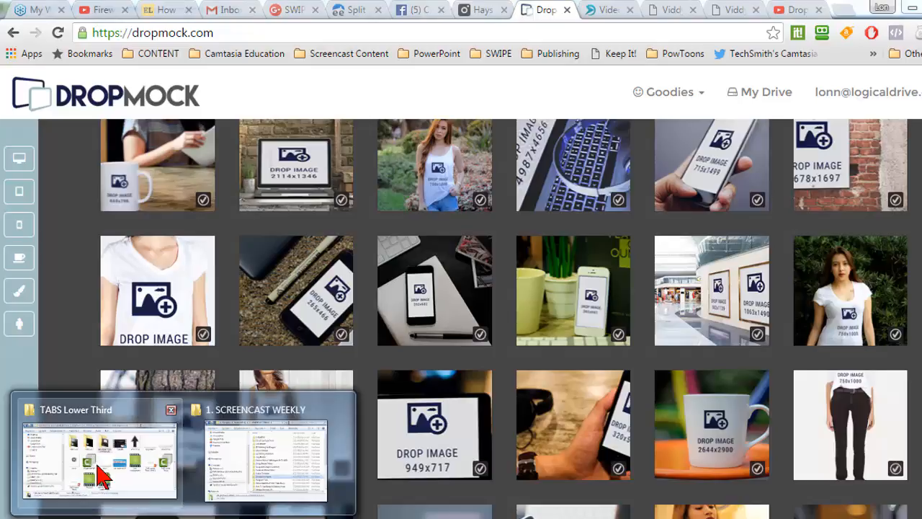
Switch to File Explorer and open the TESTING folder of the DropMock project under 1. TOP PROJECTS on drive J
click(93, 475)
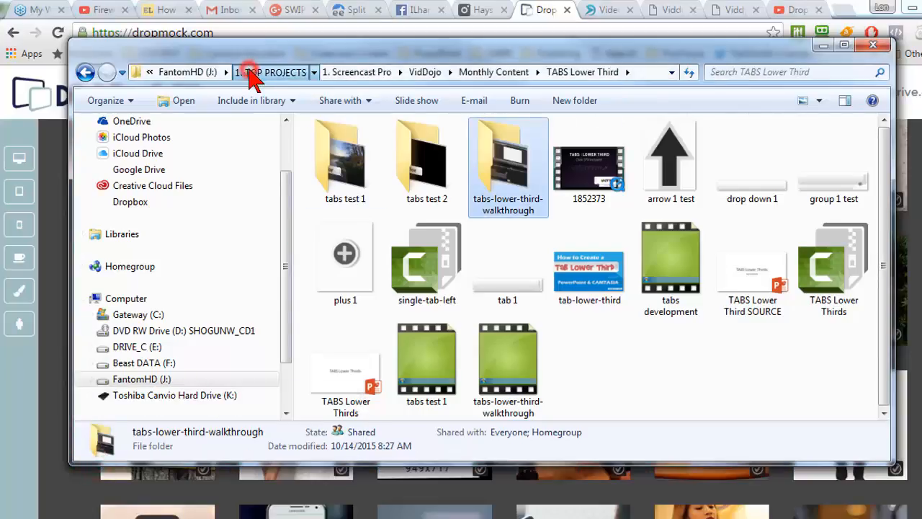
click(254, 72)
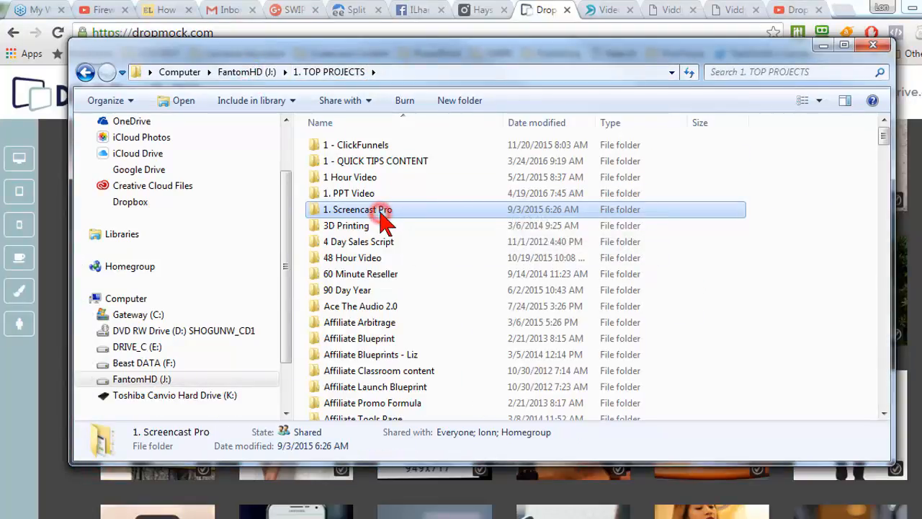
scroll(389, 244, down, 8)
scroll(389, 256, down, 4)
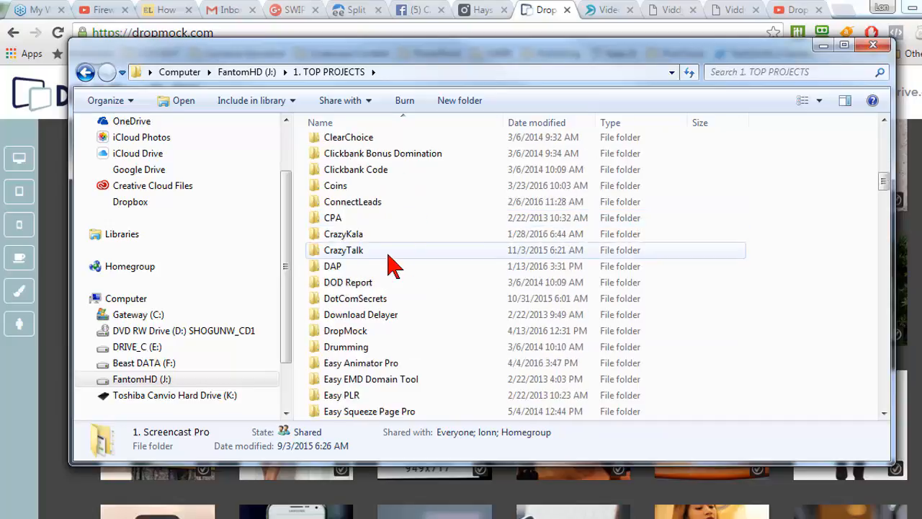
drag(263, 72, 311, 187)
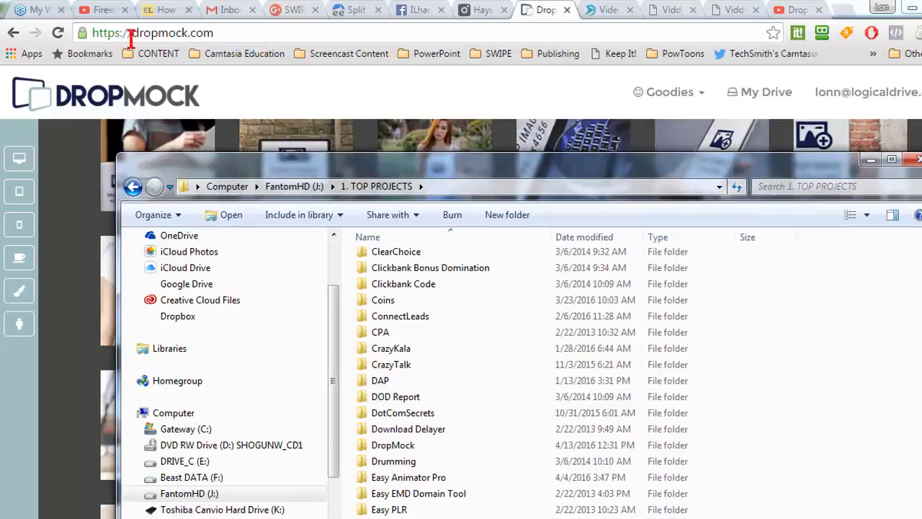
drag(387, 165, 331, 65)
scroll(345, 264, down, 5)
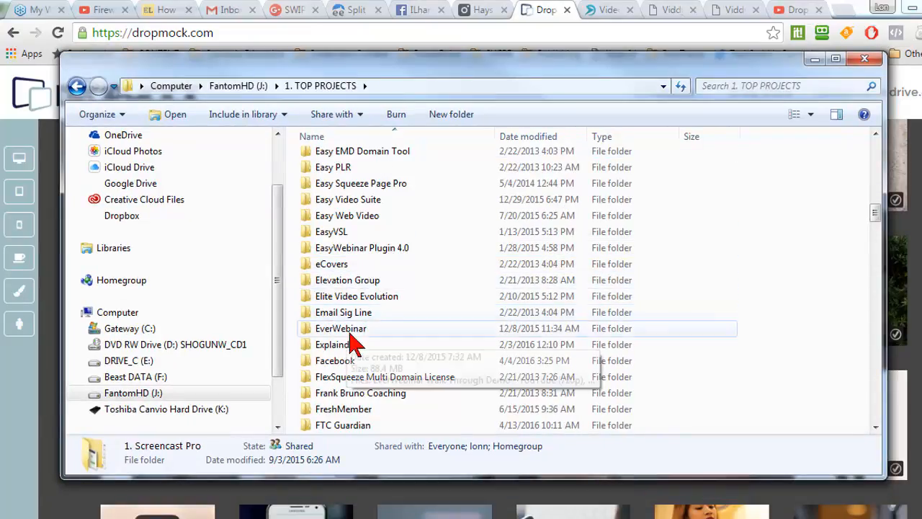
scroll(353, 343, up, 2)
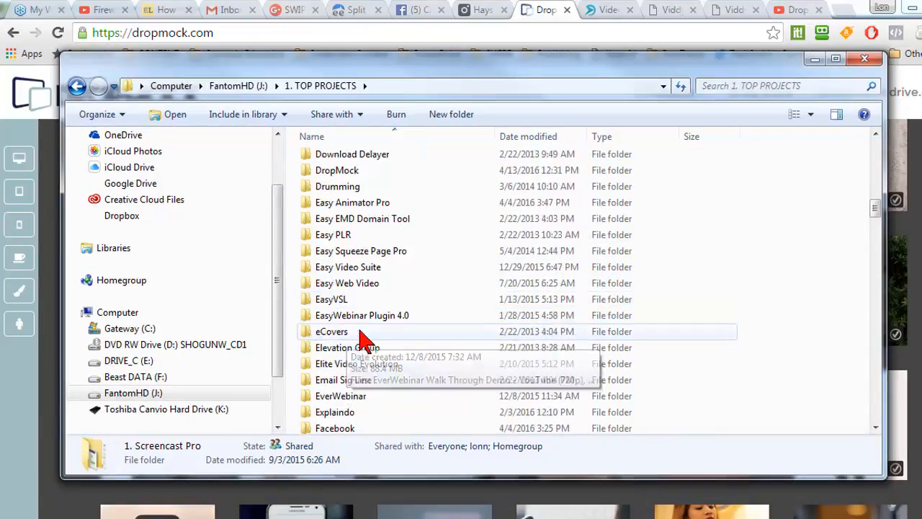
click(351, 173)
double_click(351, 173)
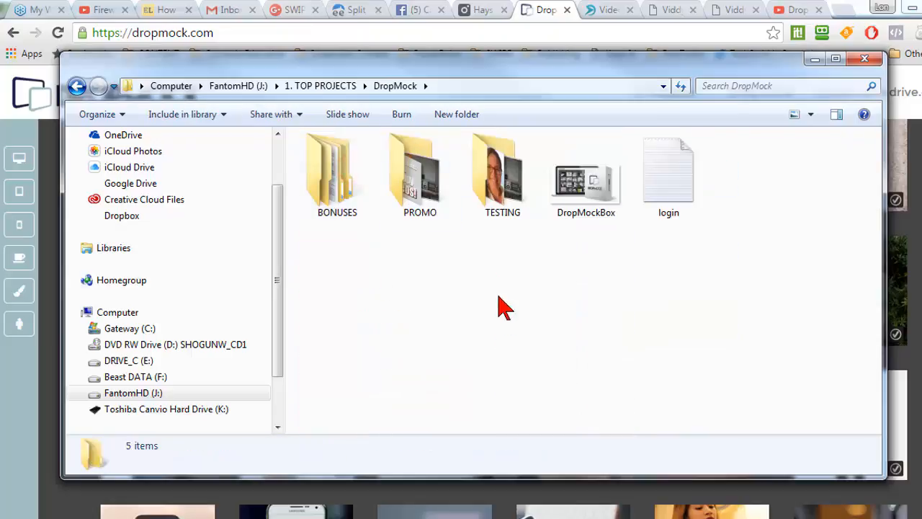
double_click(502, 196)
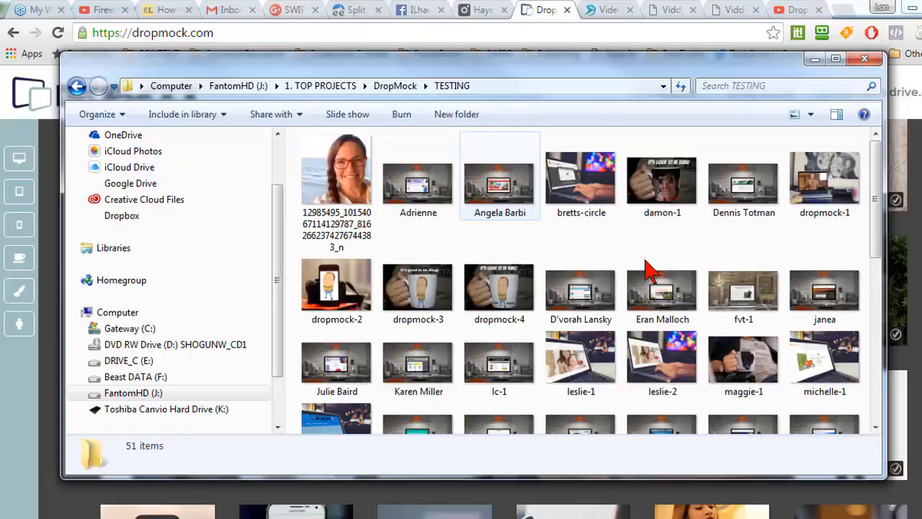
View the dropmock-4 mug image, close it, select the portrait photo in TESTING, and put the folder window away
double_click(502, 295)
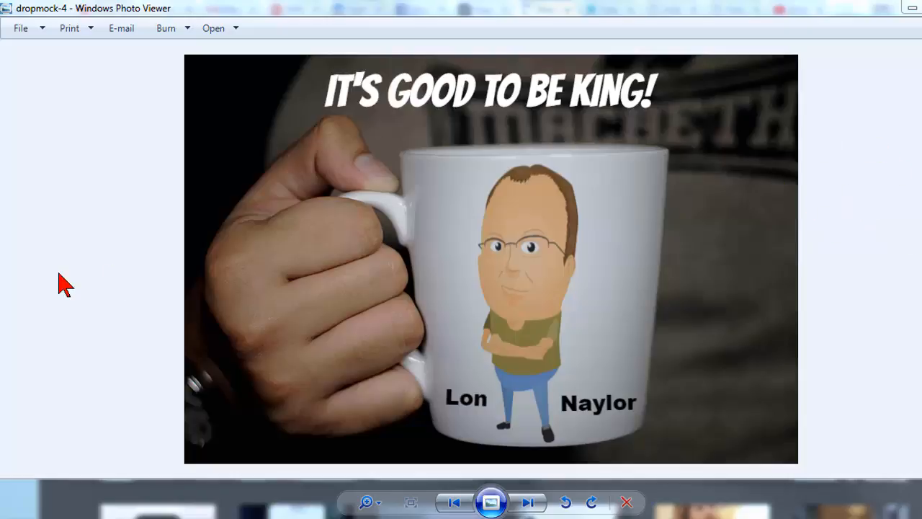
mouse_move(211, 511)
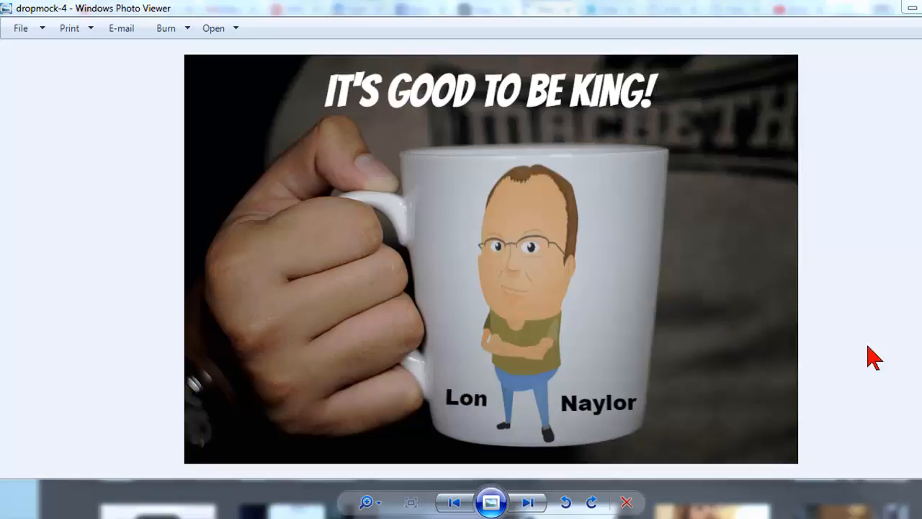
click(921, 7)
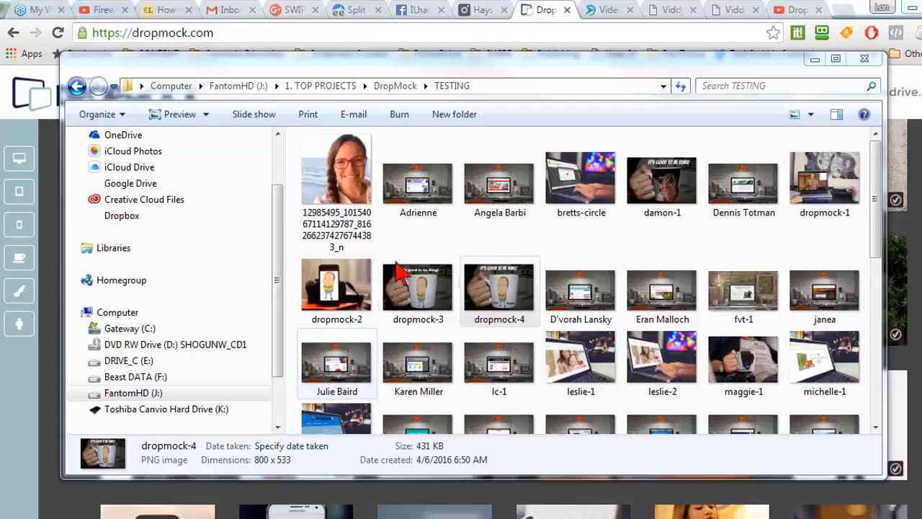
click(358, 172)
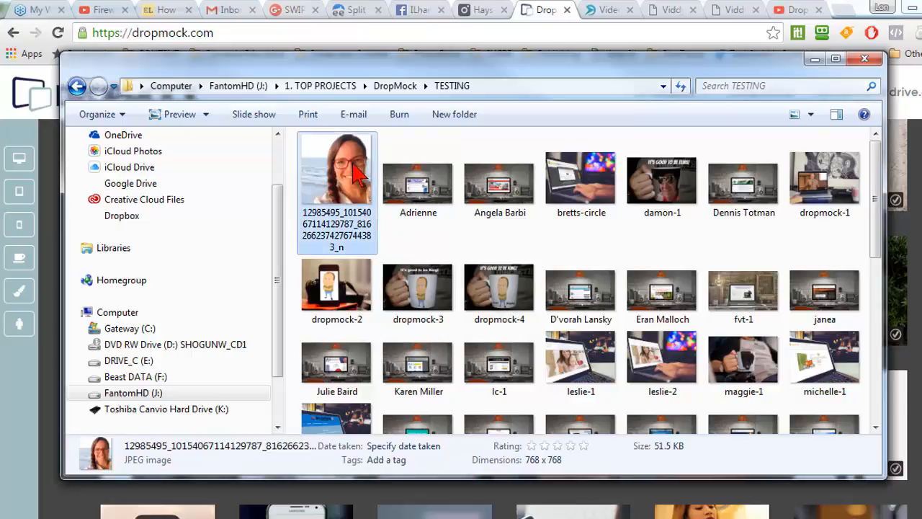
click(814, 59)
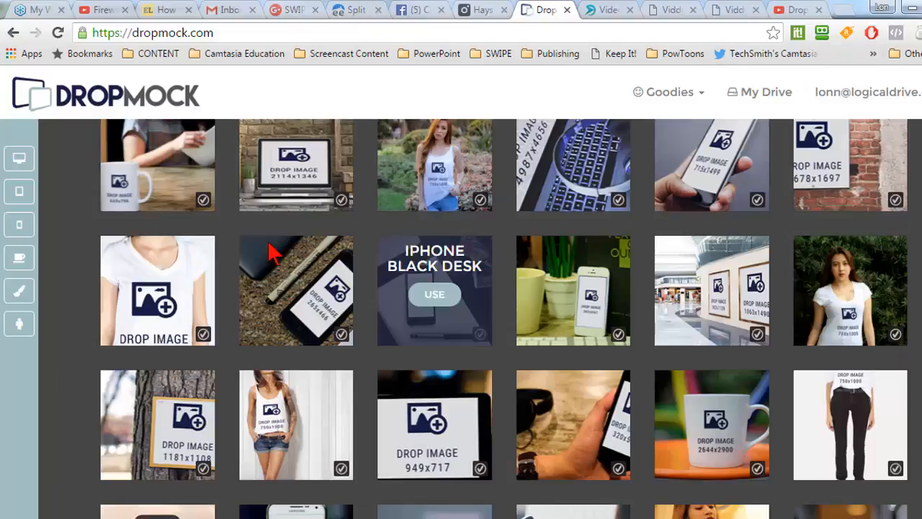
Open the DropMock template of a white mug on an orange tray and upload the portrait photo from the TESTING folder
click(171, 167)
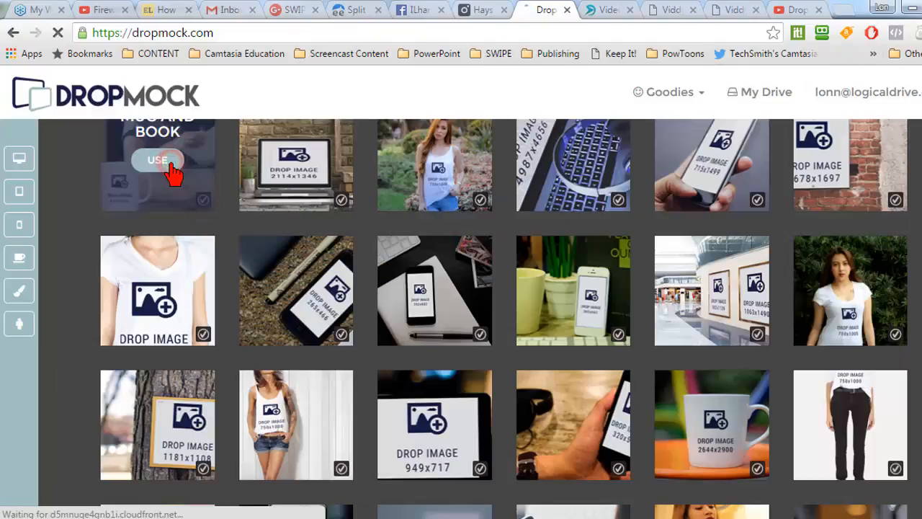
click(705, 418)
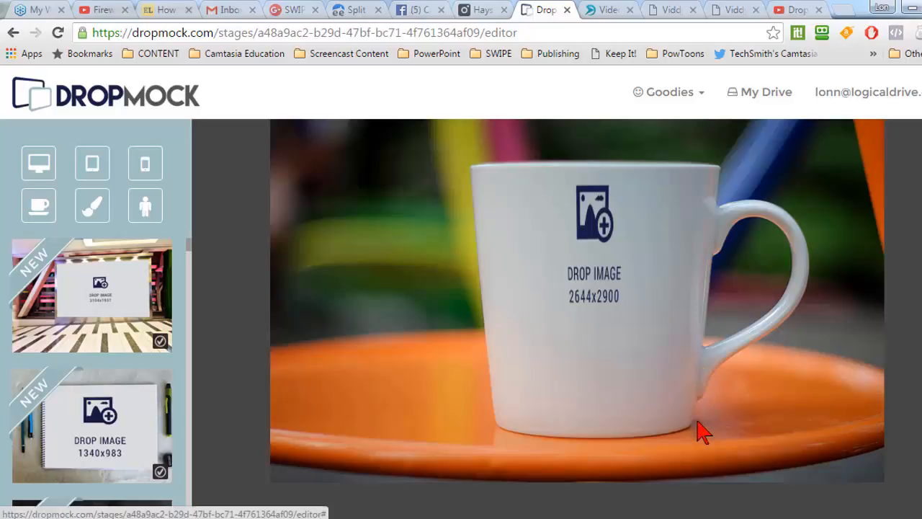
click(593, 229)
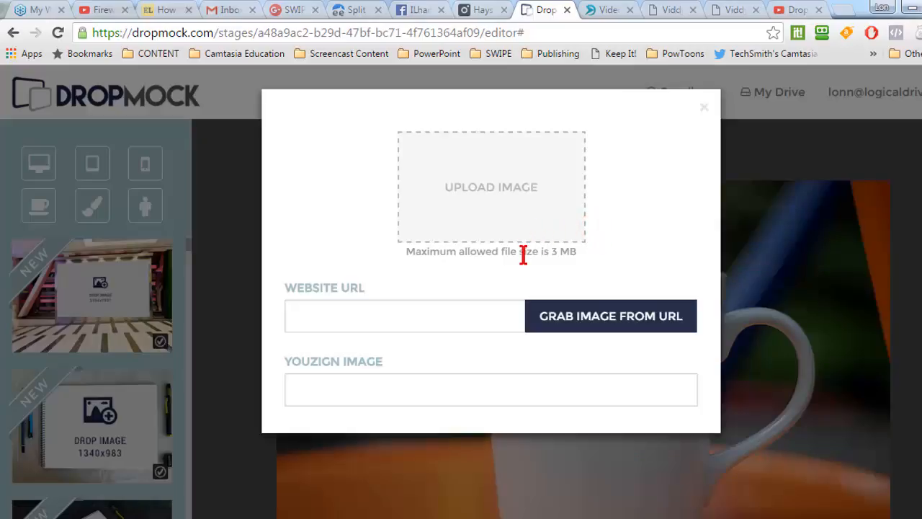
click(466, 191)
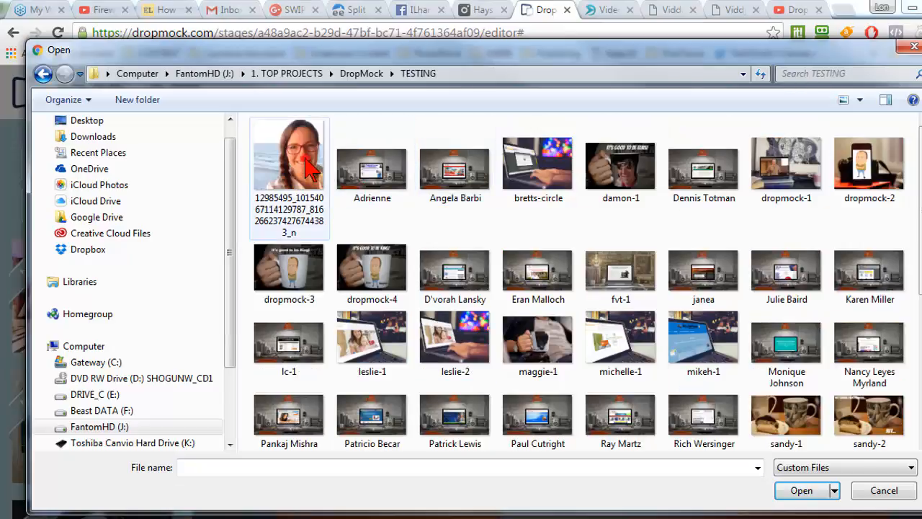
click(306, 167)
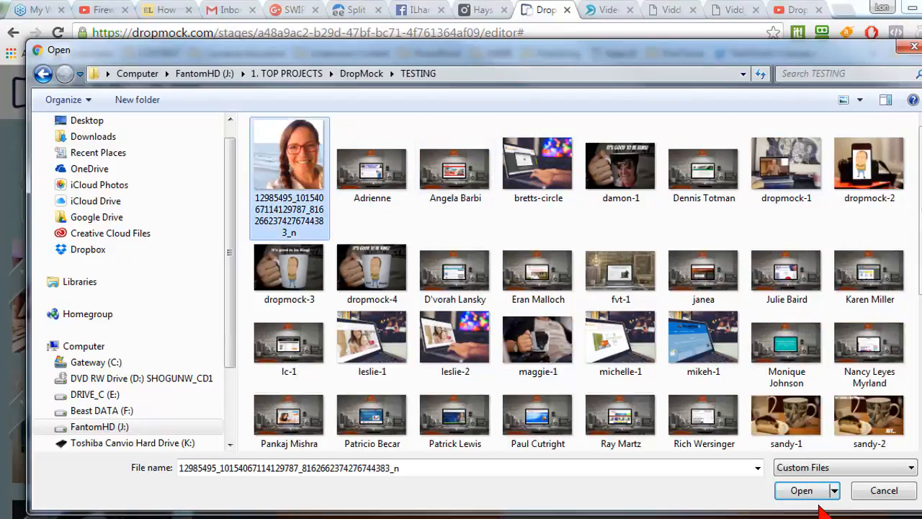
click(801, 489)
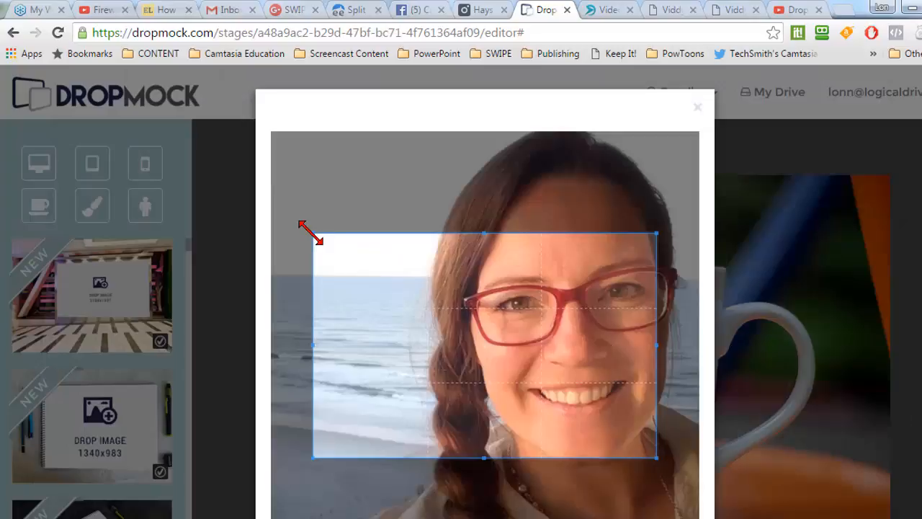
Widen the crop area to the portrait's full width, shift it slightly down, and crop and save the image
drag(309, 229, 292, 201)
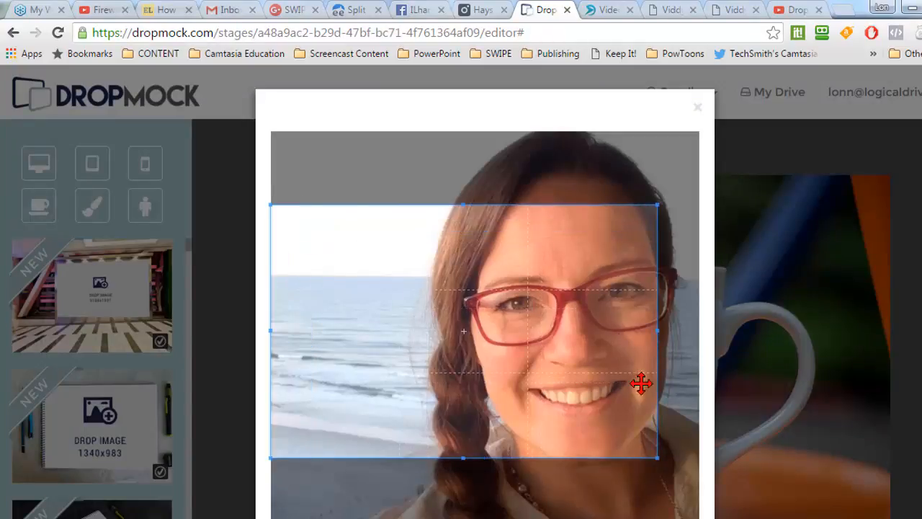
drag(657, 460, 701, 486)
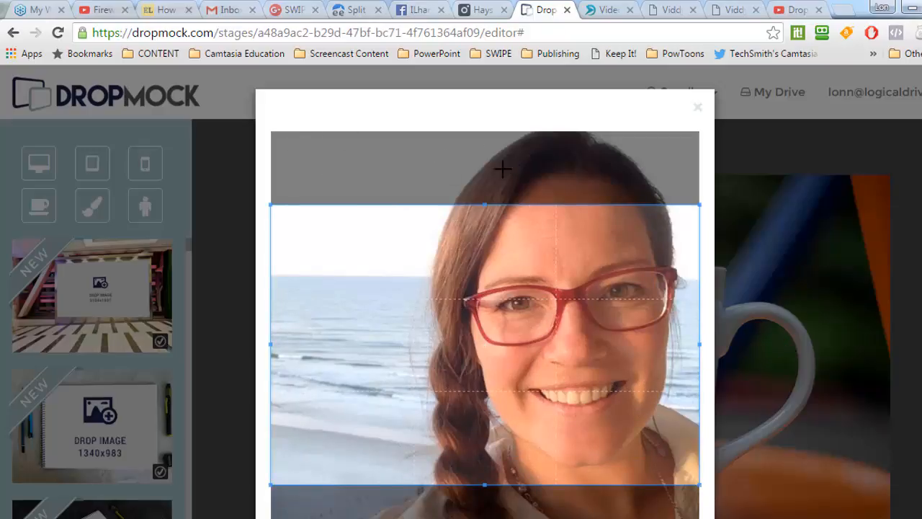
drag(609, 252, 614, 278)
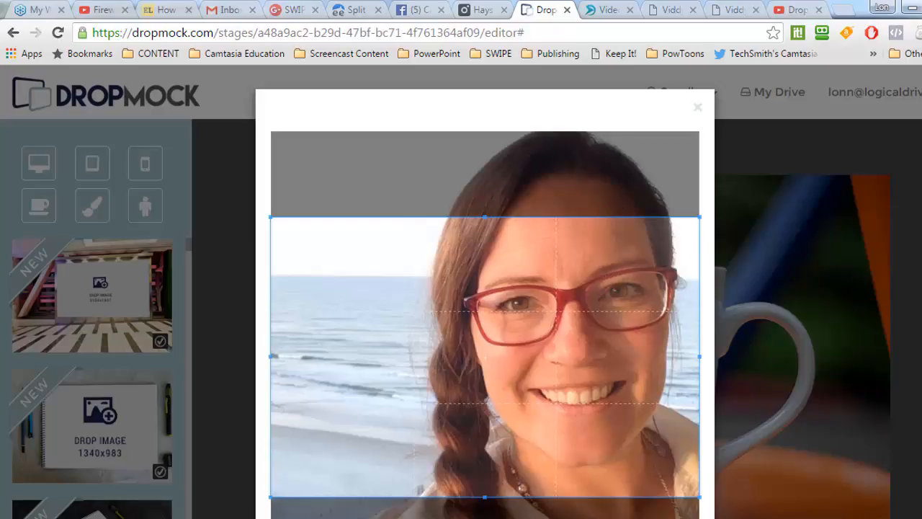
scroll(519, 425, down, 3)
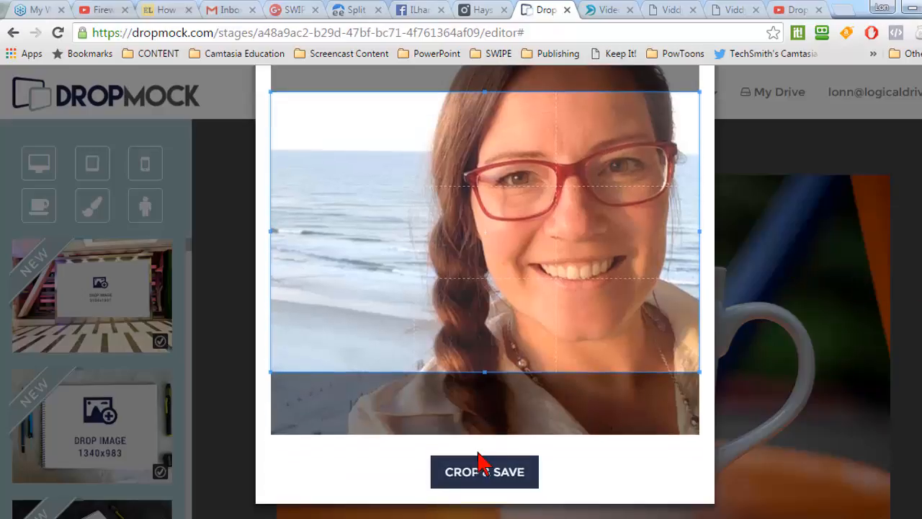
click(481, 471)
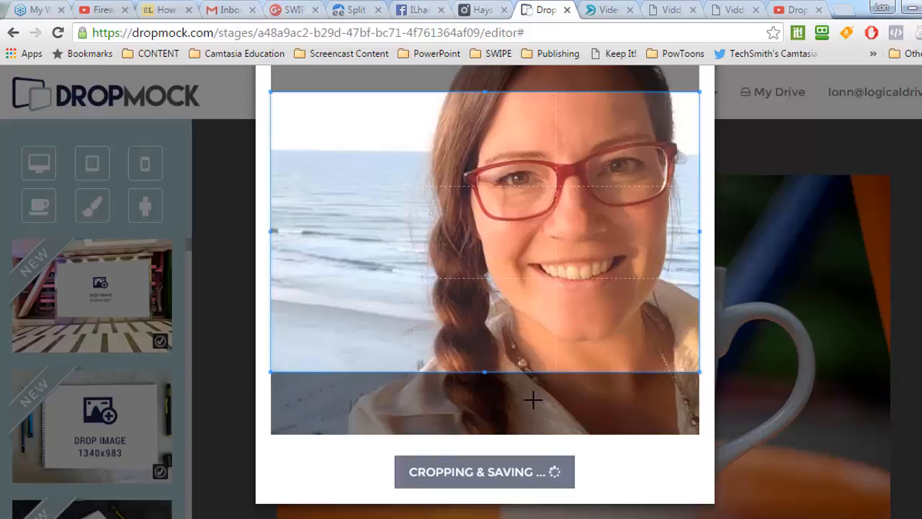
Review the finished mug mockup and switch to the Camtasia Coaching group on Facebook
scroll(533, 400, up, 1)
scroll(772, 395, down, 1)
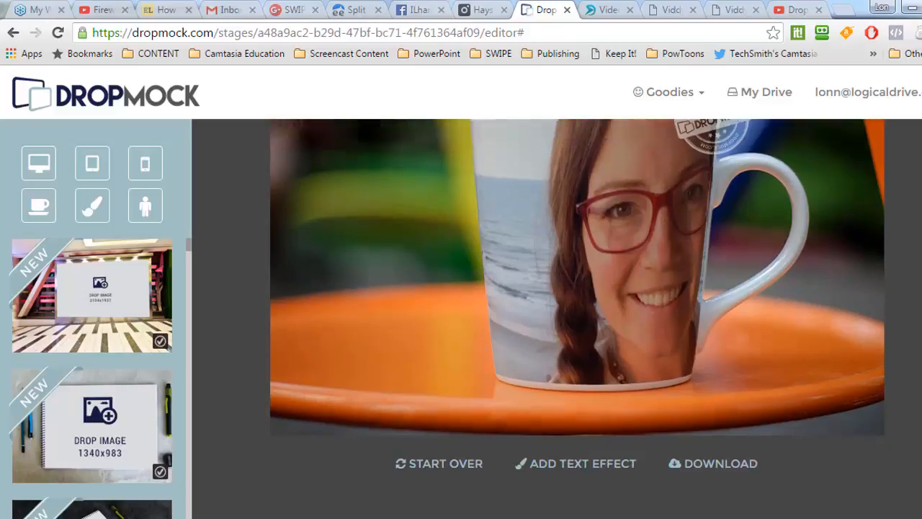
scroll(721, 358, up, 1)
click(420, 10)
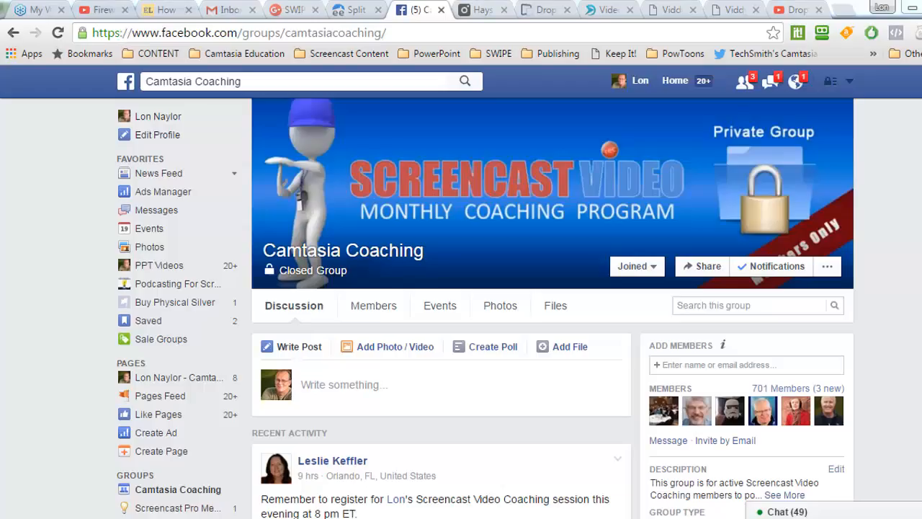